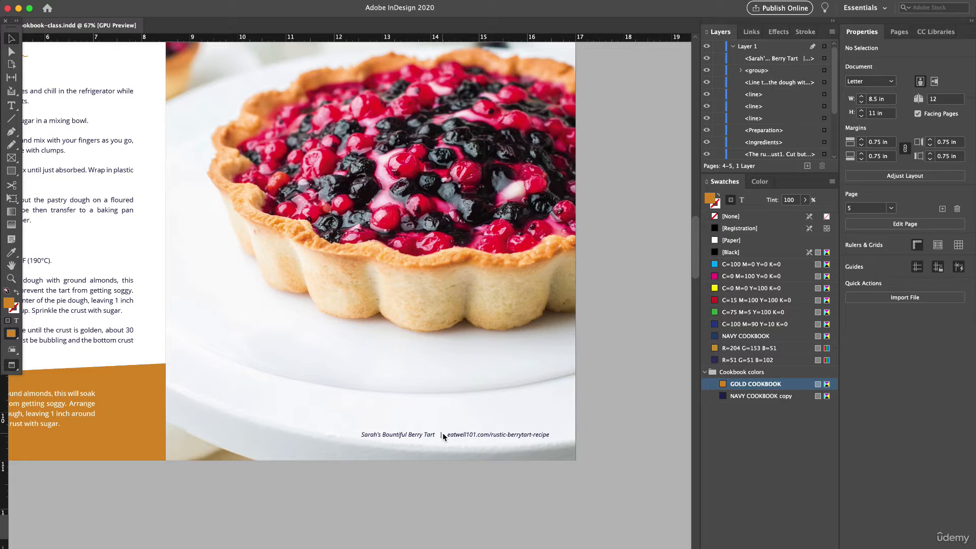
# - Enlarge the berry tart photo within its frame on page 5 and reposition it so the tart fills more of the page
pyautogui.scroll(4, 443, 433)
pyautogui.hscroll(-3, 443, 434)
pyautogui.hscroll(2, 443, 433)
pyautogui.scroll(-4, 443, 434)
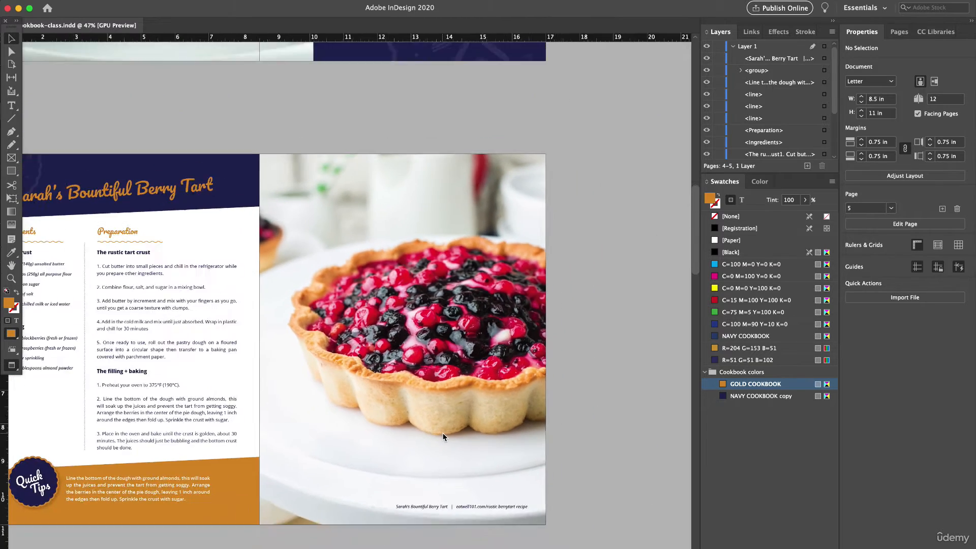
pyautogui.hscroll(-3, 443, 434)
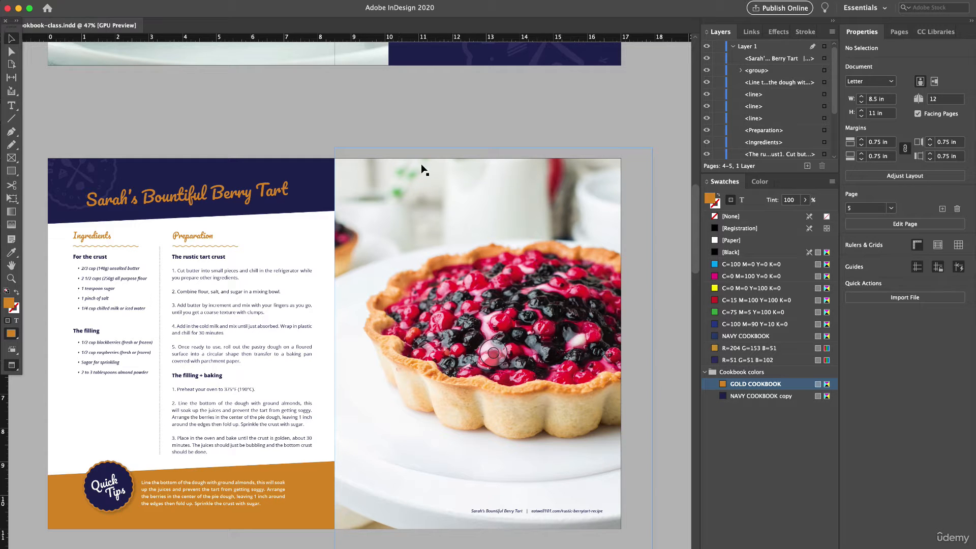
pyautogui.click(426, 327)
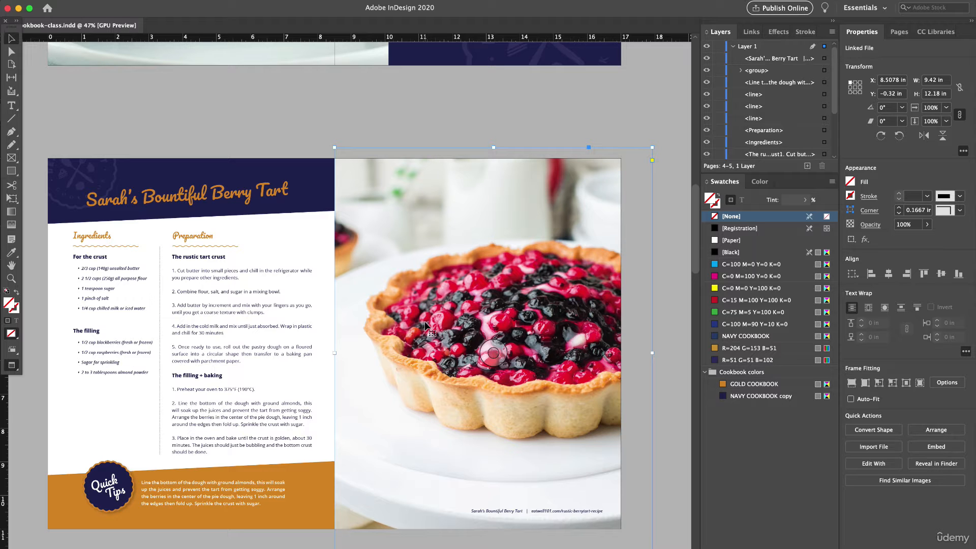
pyautogui.scroll(2, 425, 327)
pyautogui.scroll(-2, 425, 327)
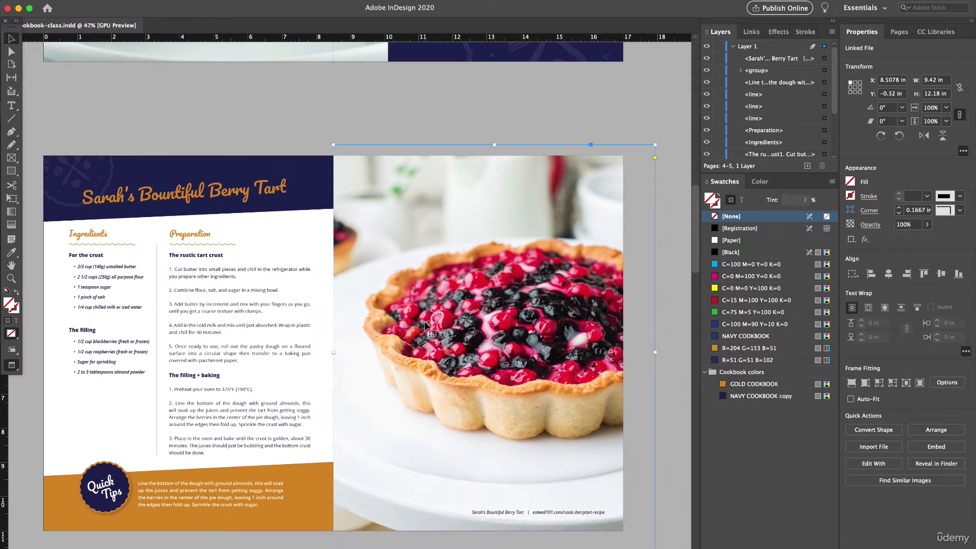
pyautogui.doubleClick(461, 316)
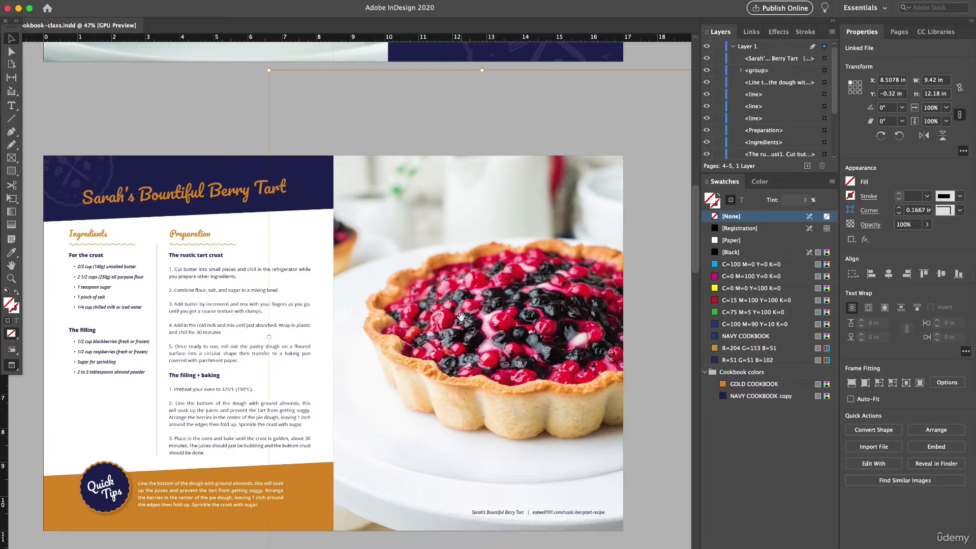
pyautogui.press('super+period')
pyautogui.press('super+period')
pyautogui.press('super+period')
pyautogui.press('super+period')
pyautogui.press('super+period')
pyautogui.press('super+period')
pyautogui.press('super+period')
pyautogui.press('super+period')
pyautogui.press('super+period')
pyautogui.press('super+period')
pyautogui.press('super+period')
pyautogui.press('super+period')
pyautogui.press('super+period')
pyautogui.press('super+period')
pyautogui.press('super+period')
pyautogui.press('super+period')
pyautogui.press('super+period')
pyautogui.press('super+period')
pyautogui.press('super+period')
pyautogui.press('super+period')
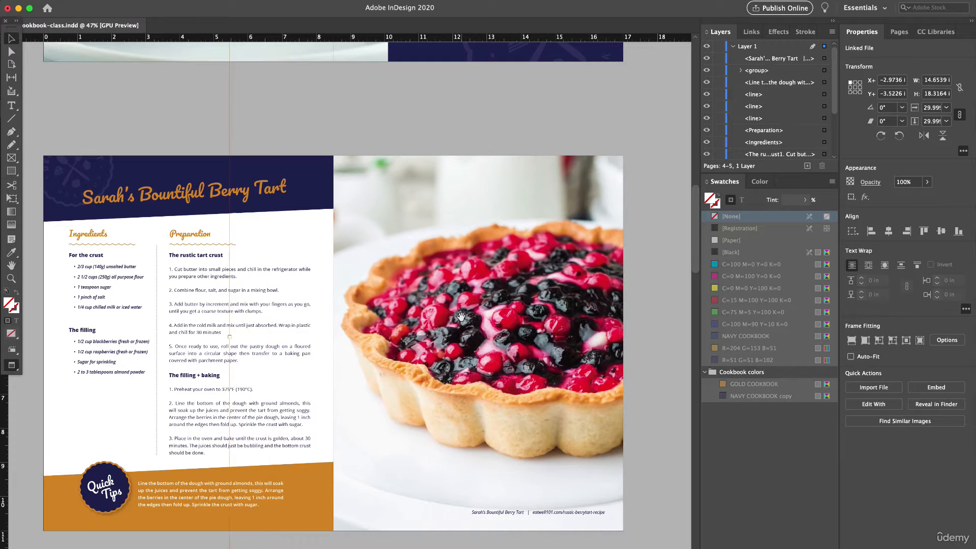
pyautogui.moveTo(452, 313); pyautogui.dragTo(464, 312)
pyautogui.click(240, 91)
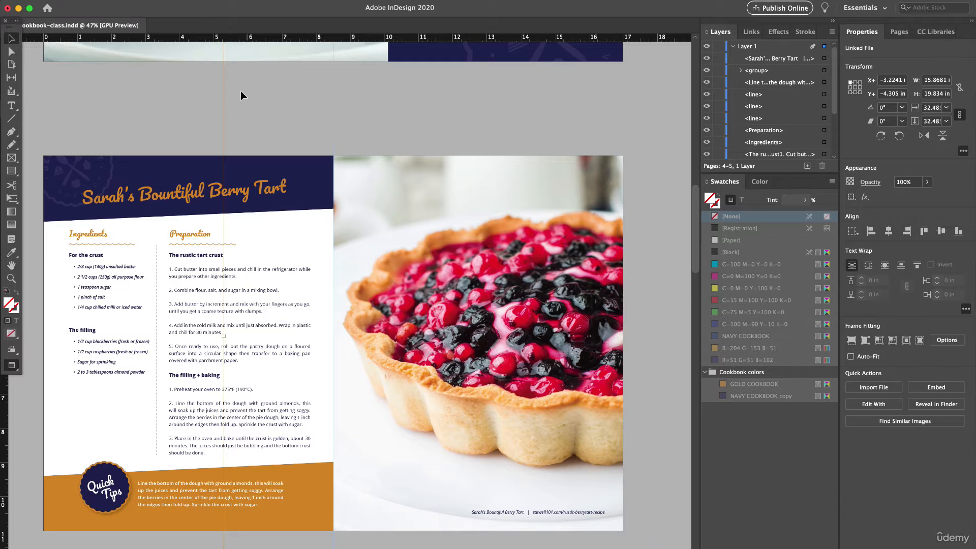
pyautogui.click(53, 94)
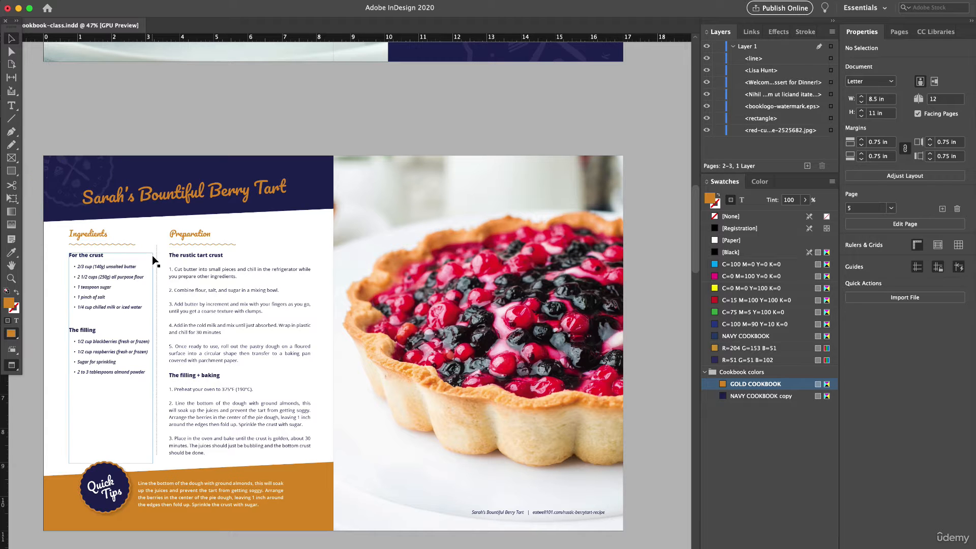
# - Review the whole cookbook layout, then examine the berry tart spread on pages 4–5
pyautogui.scroll(-5, 153, 256)
pyautogui.scroll(-4, 151, 255)
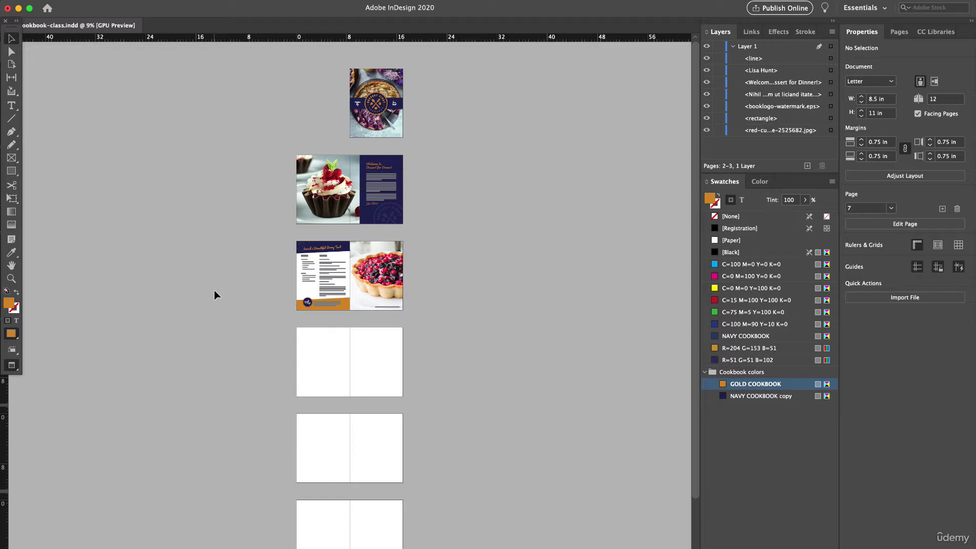
pyautogui.scroll(5, 379, 319)
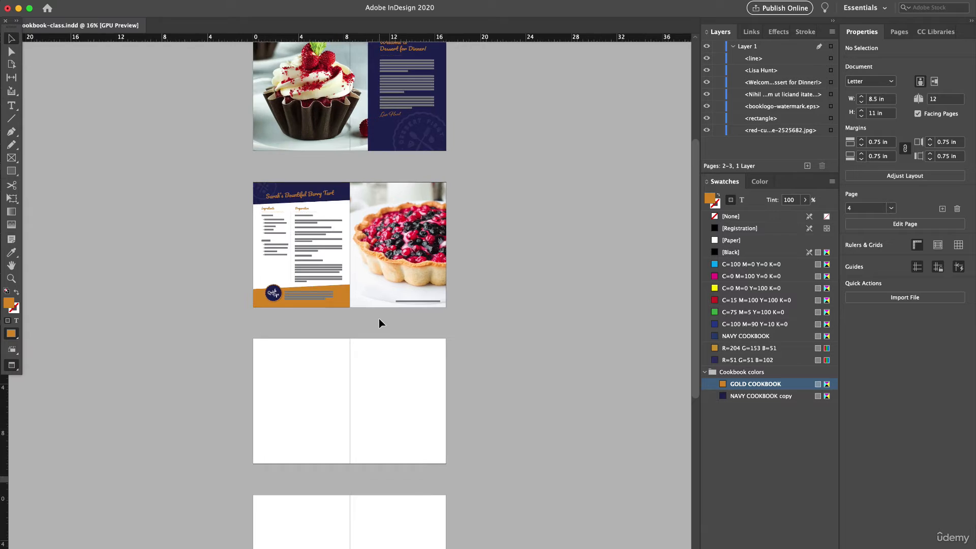
pyautogui.scroll(3, 379, 318)
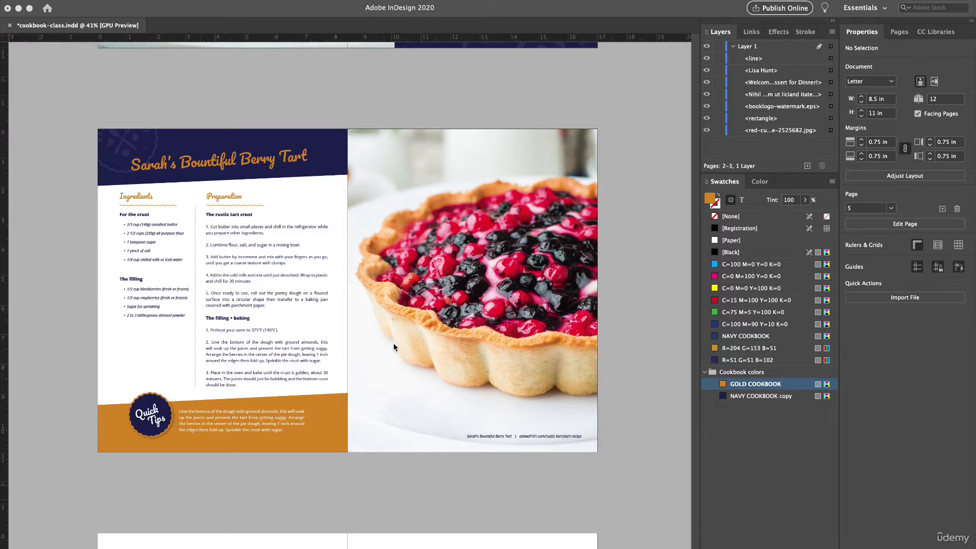
pyautogui.scroll(-1, 396, 343)
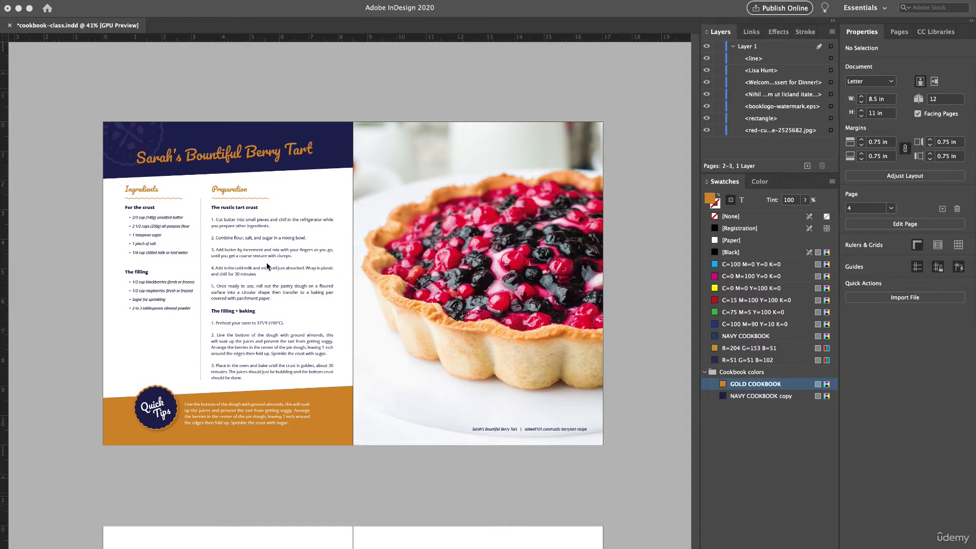
pyautogui.scroll(-1, 266, 263)
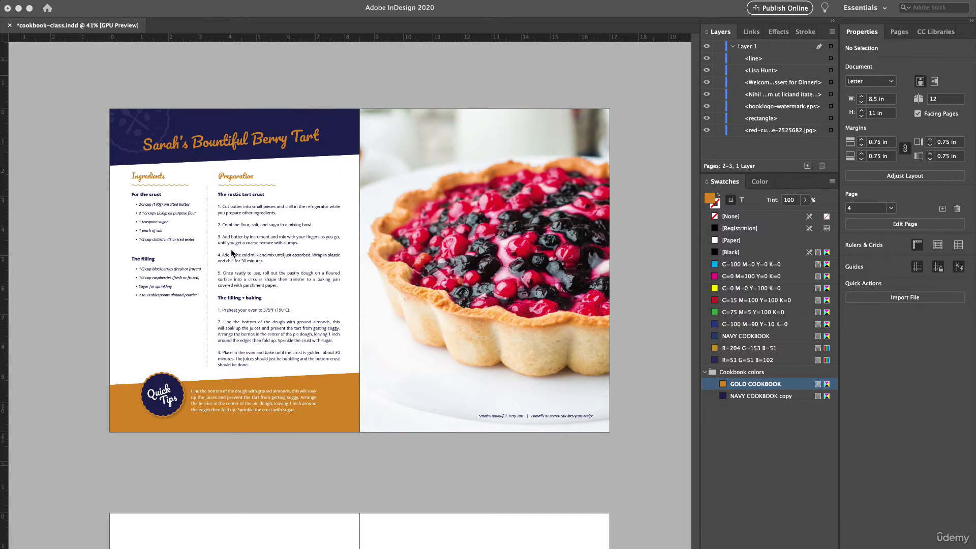
pyautogui.scroll(-1, 129, 160)
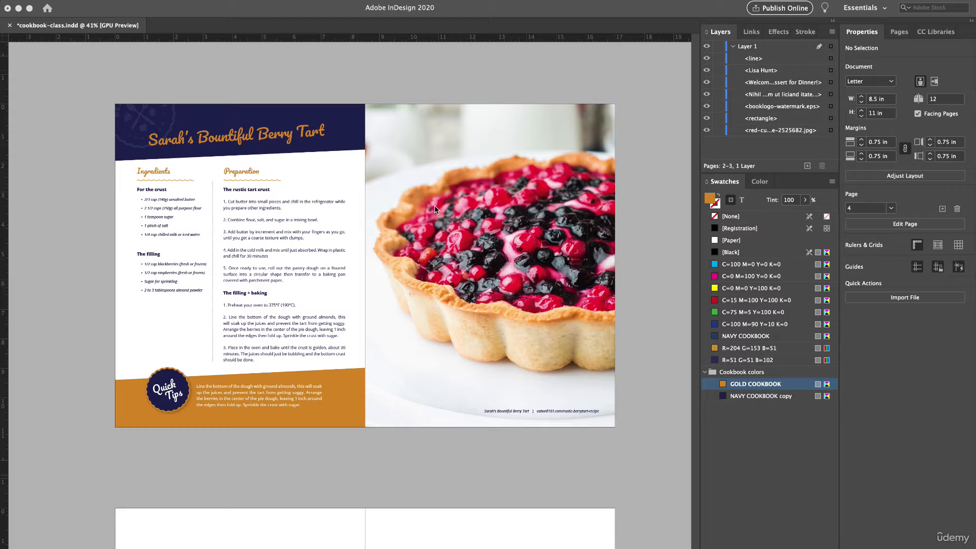
pyautogui.click(72, 89)
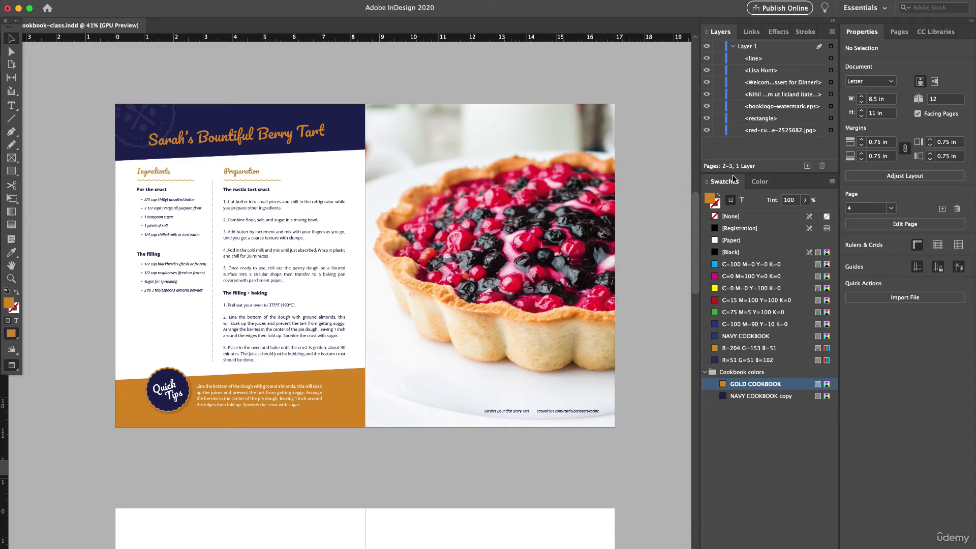
# - Duplicate the 4–5 spread and move the copy to pages 6–7, with the photo page before the recipe page
pyautogui.click(900, 32)
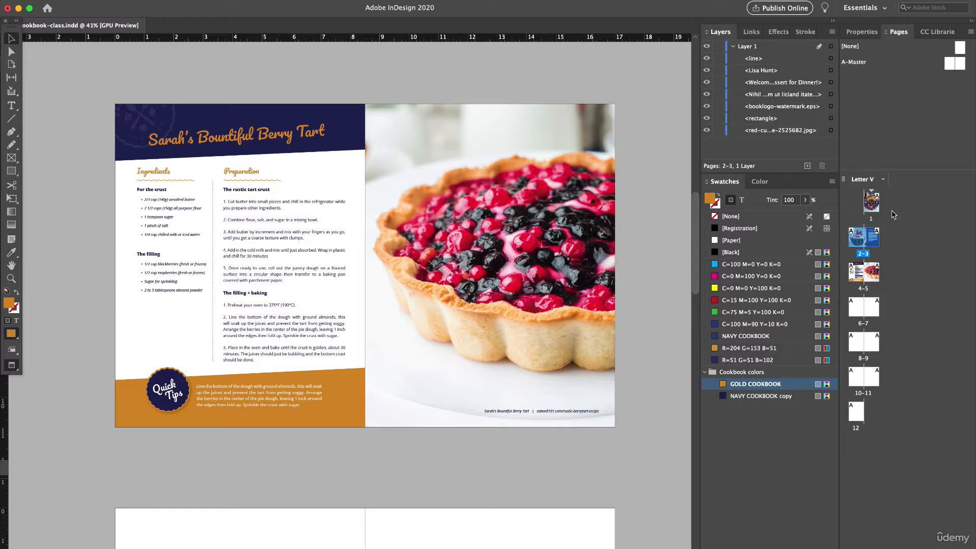
pyautogui.rightClick(870, 279)
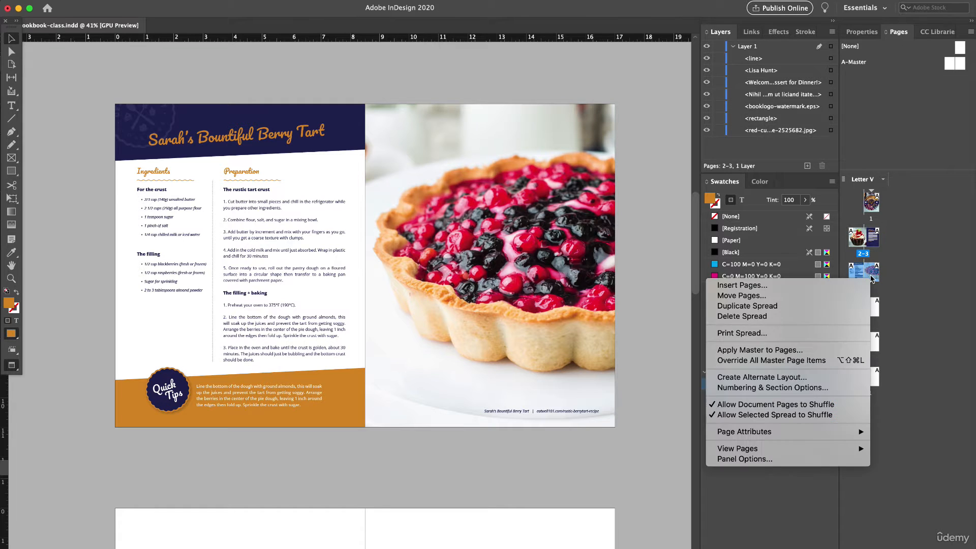
pyautogui.click(808, 307)
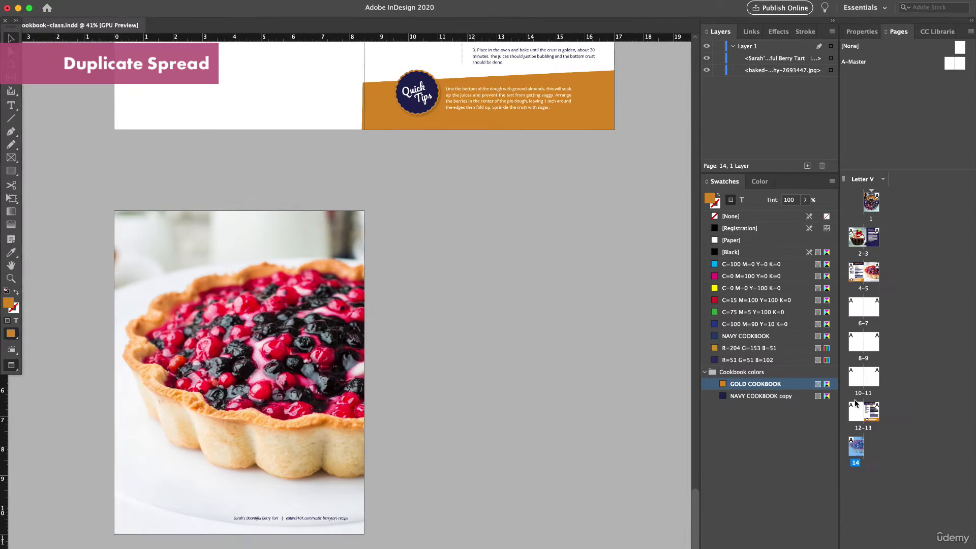
pyautogui.moveTo(874, 411); pyautogui.dragTo(854, 305)
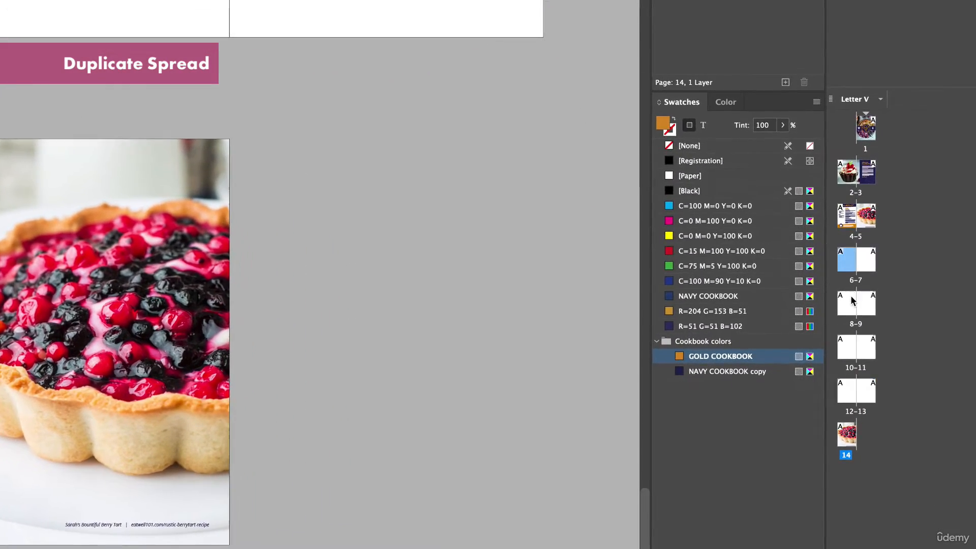
pyautogui.moveTo(847, 435); pyautogui.dragTo(862, 272)
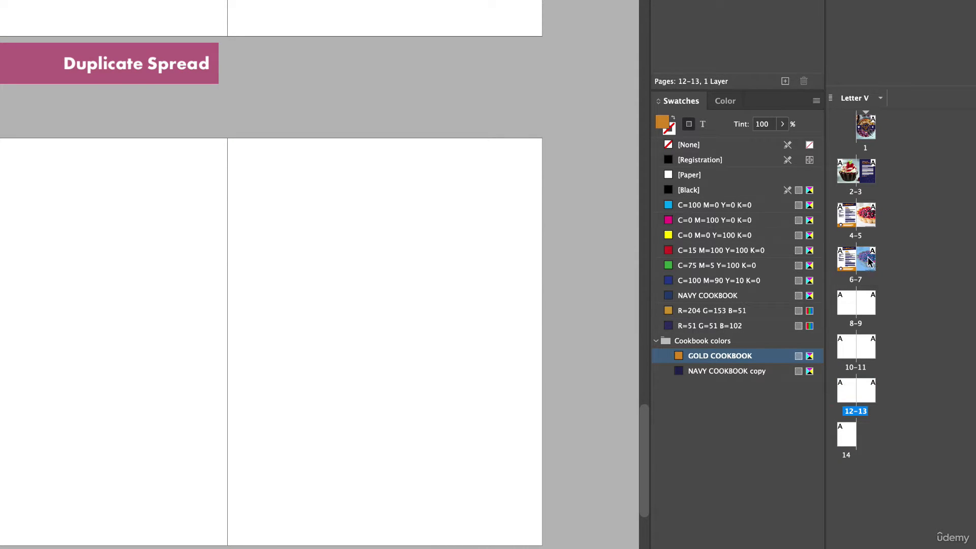
pyautogui.moveTo(870, 257); pyautogui.dragTo(839, 262)
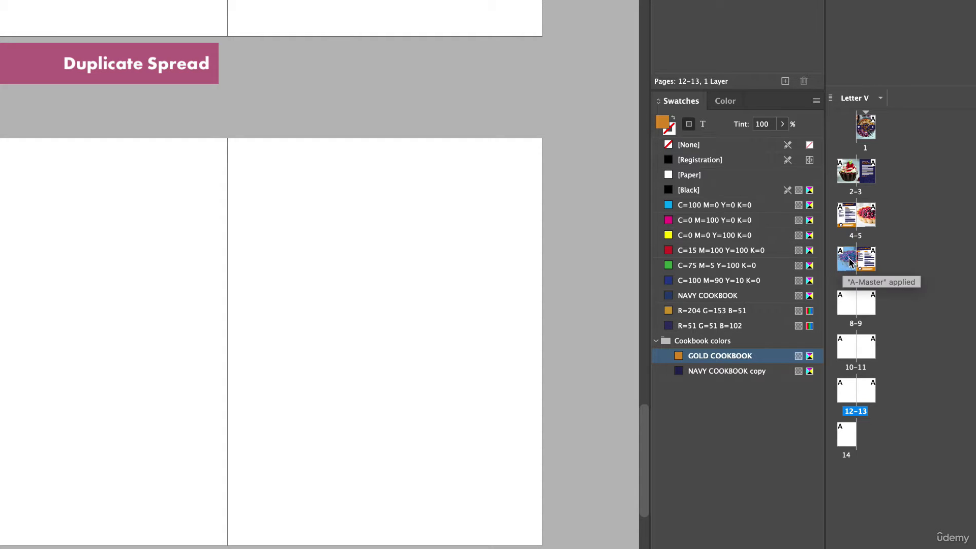
# - Shift the tart photo frame on page 6 outward so its inner edge ends at the spine, uncovering the recipe text
pyautogui.doubleClick(850, 263)
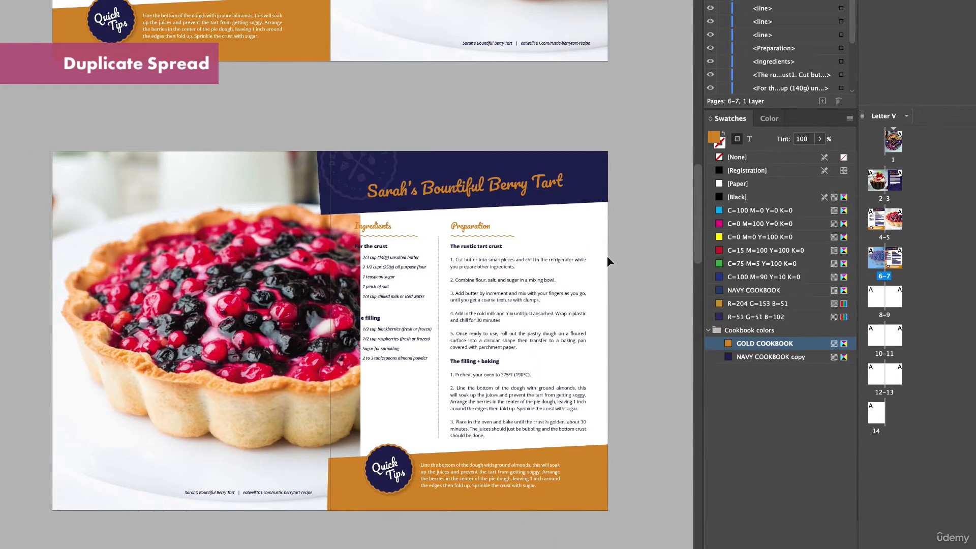
pyautogui.scroll(-2, 419, 349)
pyautogui.hscroll(-3, 418, 349)
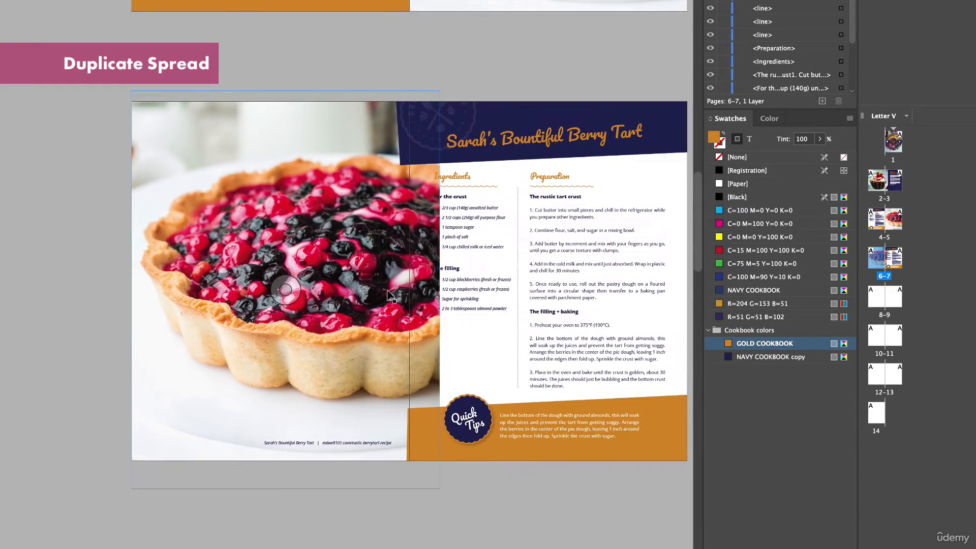
pyautogui.scroll(3, 360, 275)
pyautogui.click(360, 275)
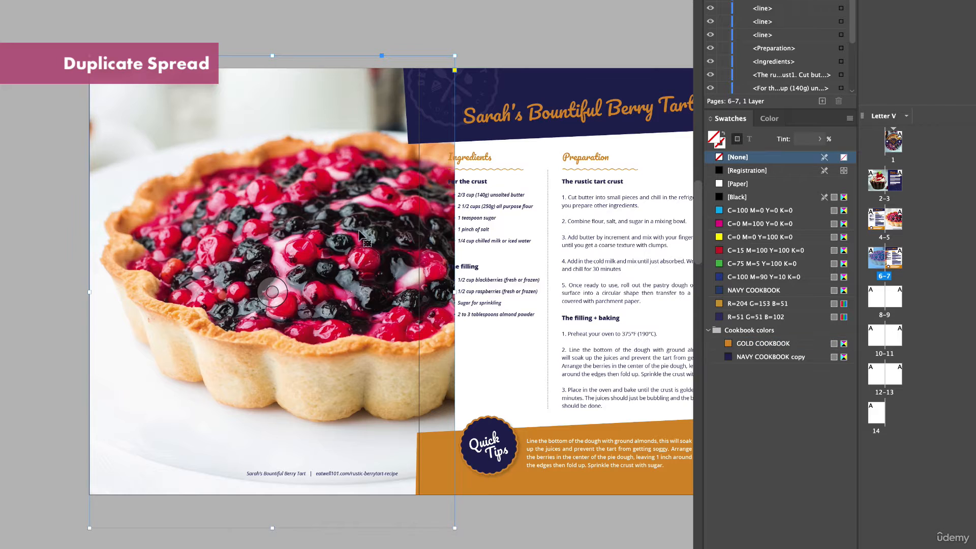
pyautogui.moveTo(360, 235); pyautogui.dragTo(326, 247)
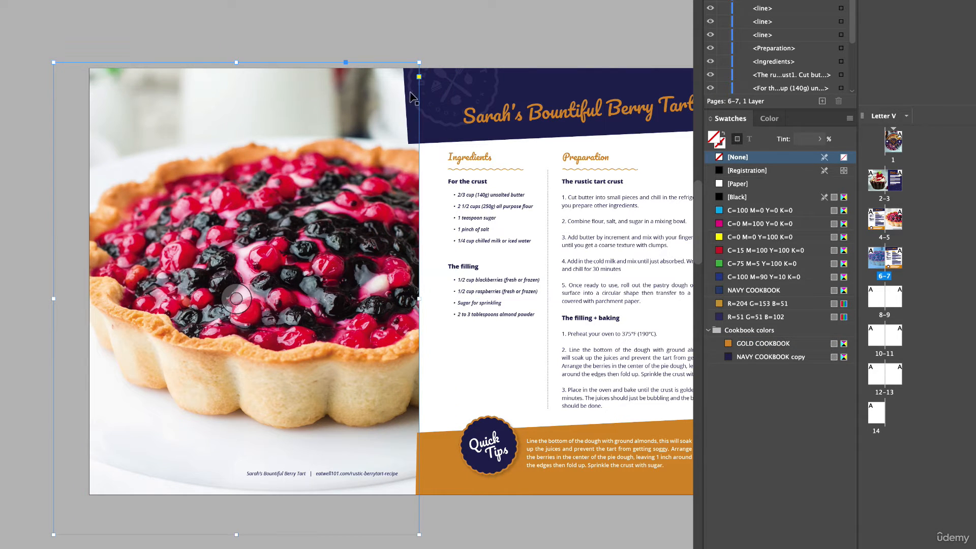
pyautogui.click(402, 14)
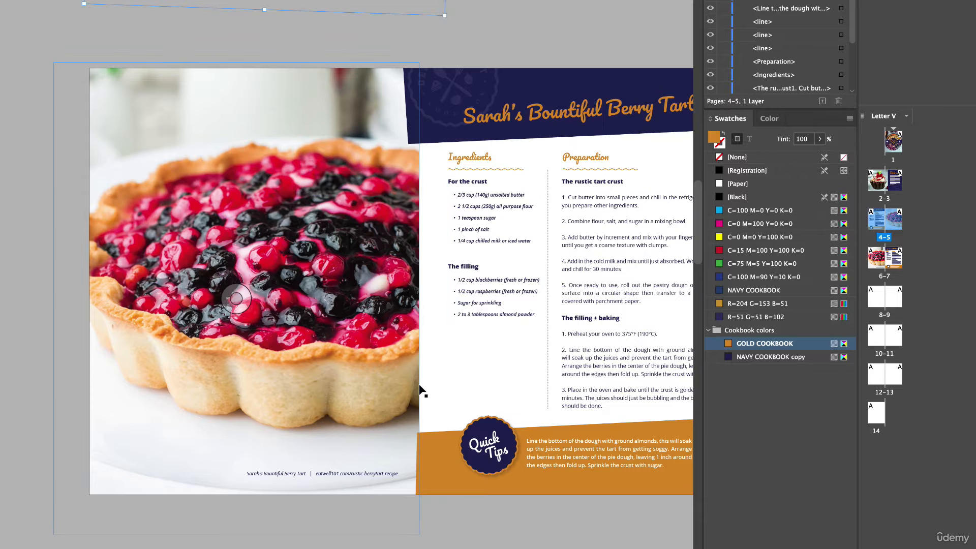
# - Adjust the navy header shape on page 7 so it no longer extends past the spine onto the photo page
pyautogui.hscroll(6, 420, 389)
pyautogui.click(255, 153)
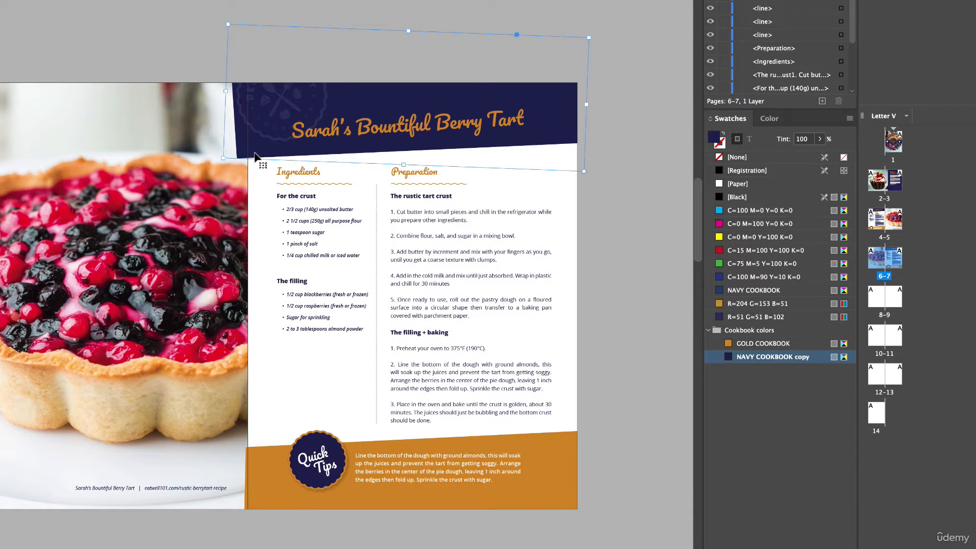
pyautogui.click(250, 18)
# - Examine the mirrored 6–7 spread and compare it with the spread above
pyautogui.scroll(-1, 405, 420)
pyautogui.hscroll(-1, 405, 416)
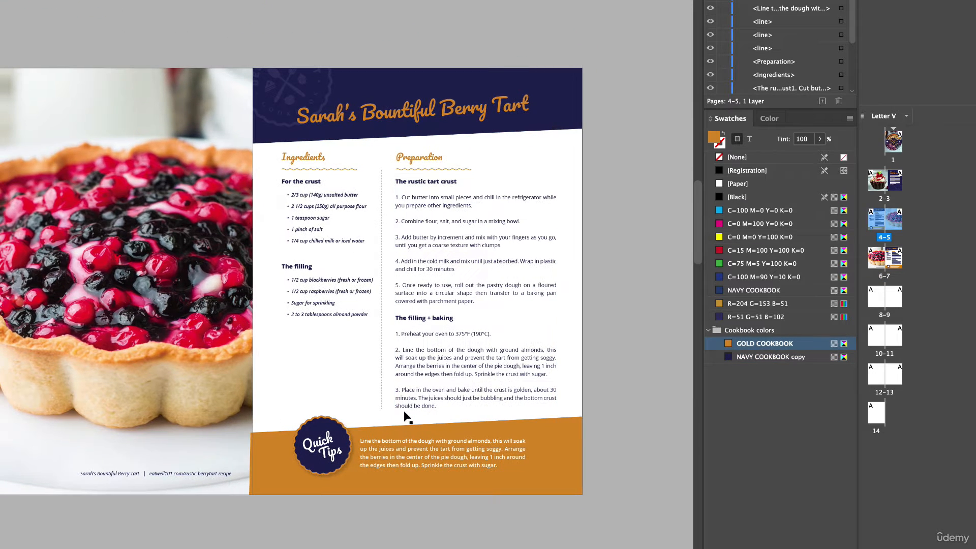
pyautogui.hscroll(-5, 405, 417)
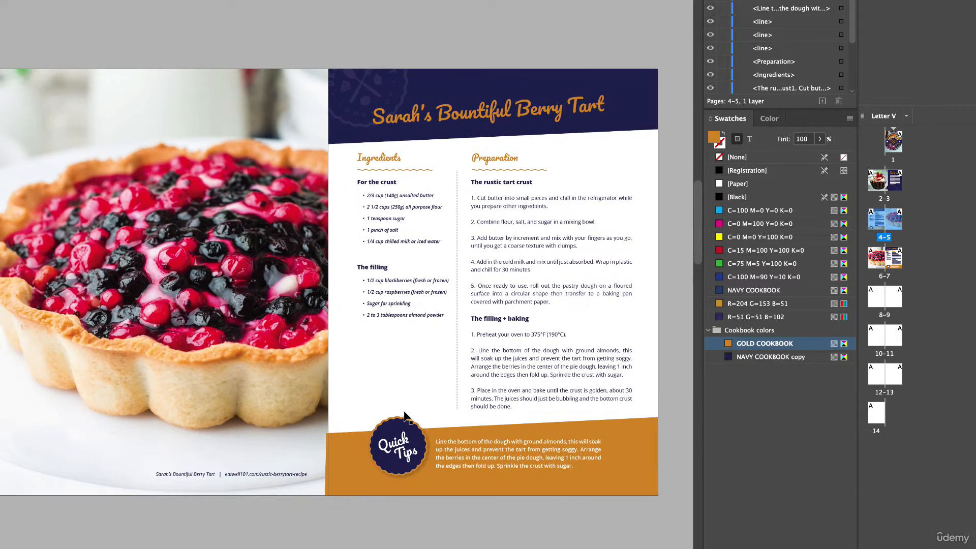
pyautogui.scroll(-3, 405, 417)
pyautogui.scroll(4, 405, 417)
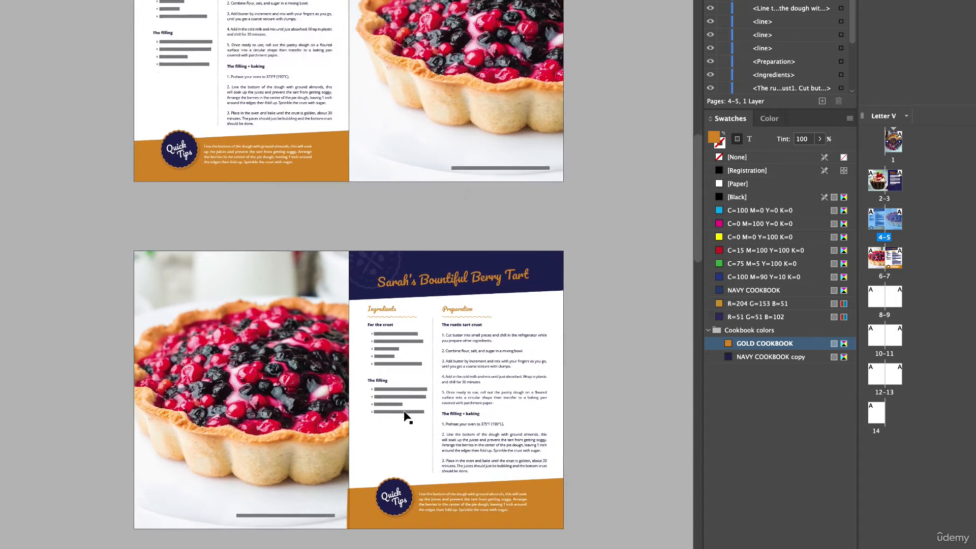
pyautogui.scroll(-4, 404, 413)
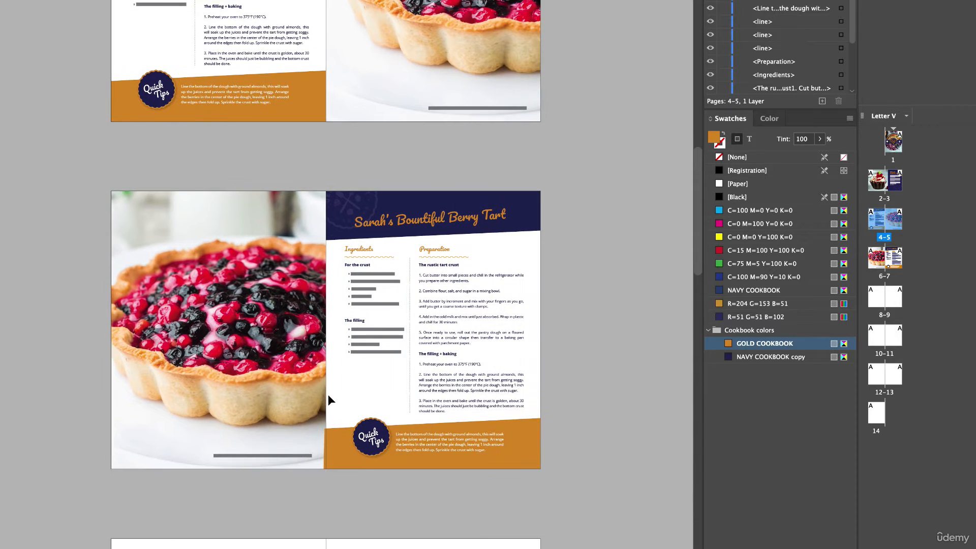
pyautogui.scroll(1, 328, 395)
pyautogui.scroll(1, 327, 394)
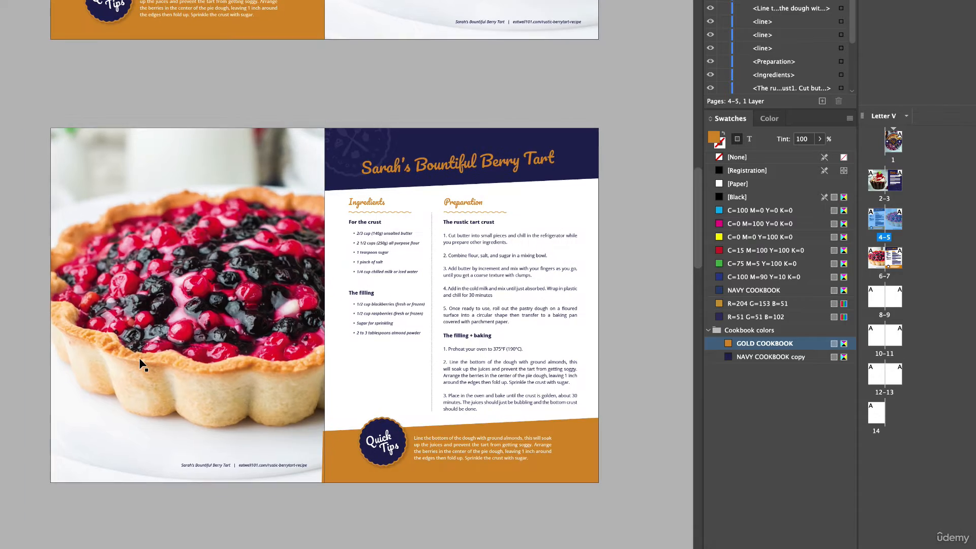
pyautogui.scroll(-2, 137, 359)
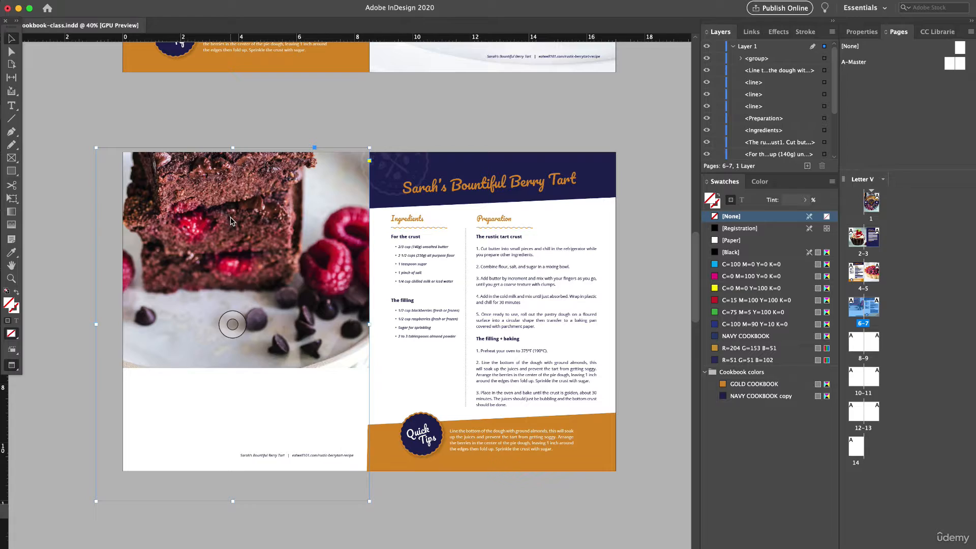
# - Fit the brownie photo on page 6 with Fill Frame Proportionally and reposition the image to center the brownies on the page
pyautogui.rightClick(232, 223)
pyautogui.moveTo(330, 389)
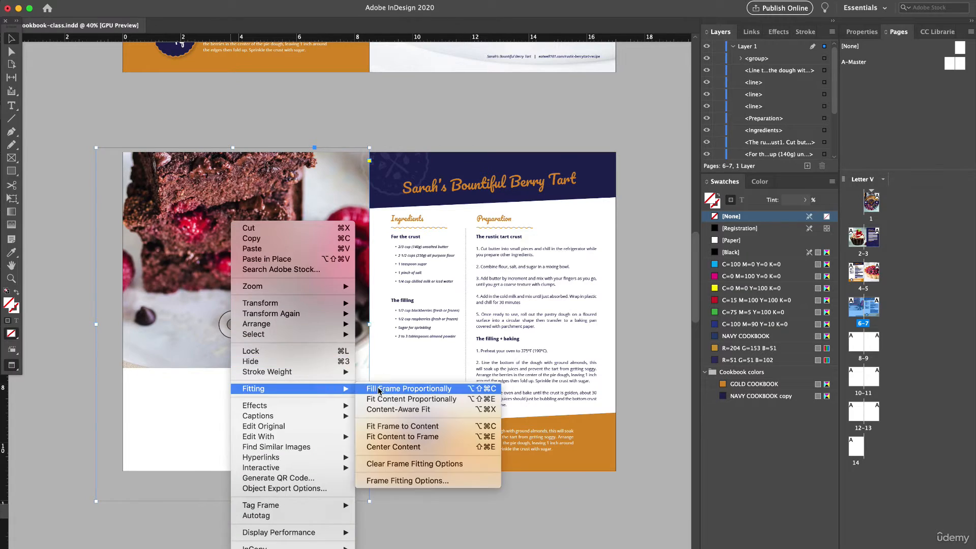
pyautogui.click(379, 390)
pyautogui.click(39, 98)
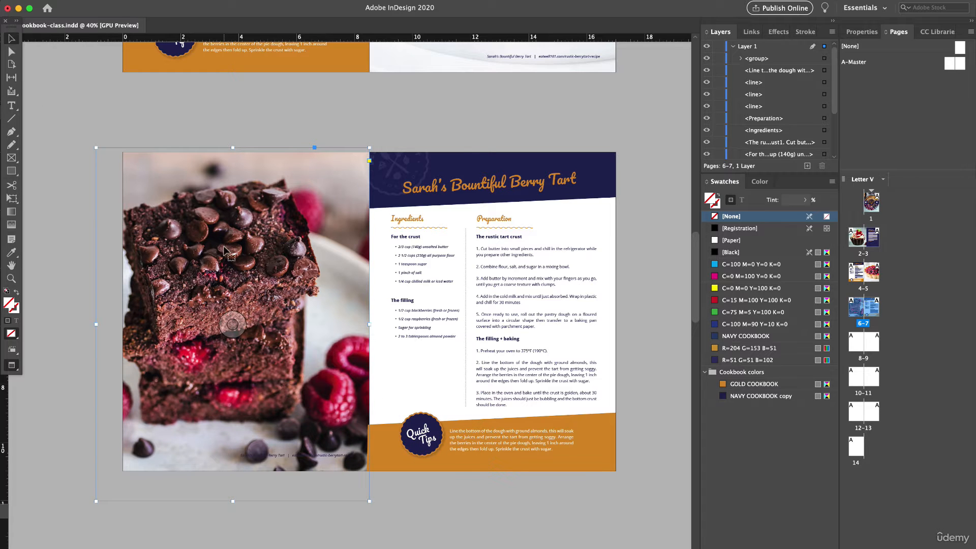
pyautogui.moveTo(224, 259); pyautogui.dragTo(237, 255)
# - Delete the leftover footer caption from the brownie photo on page 6 and change the page 7 title to "Chocolate Brownie Recipe"
pyautogui.click(318, 455)
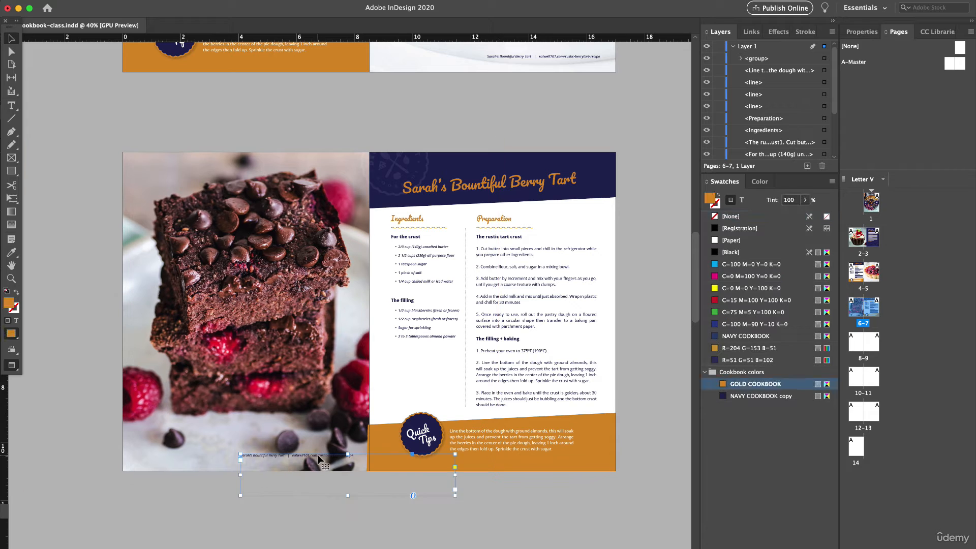
pyautogui.press('Delete')
pyautogui.doubleClick(491, 187)
pyautogui.tripleClick(492, 188)
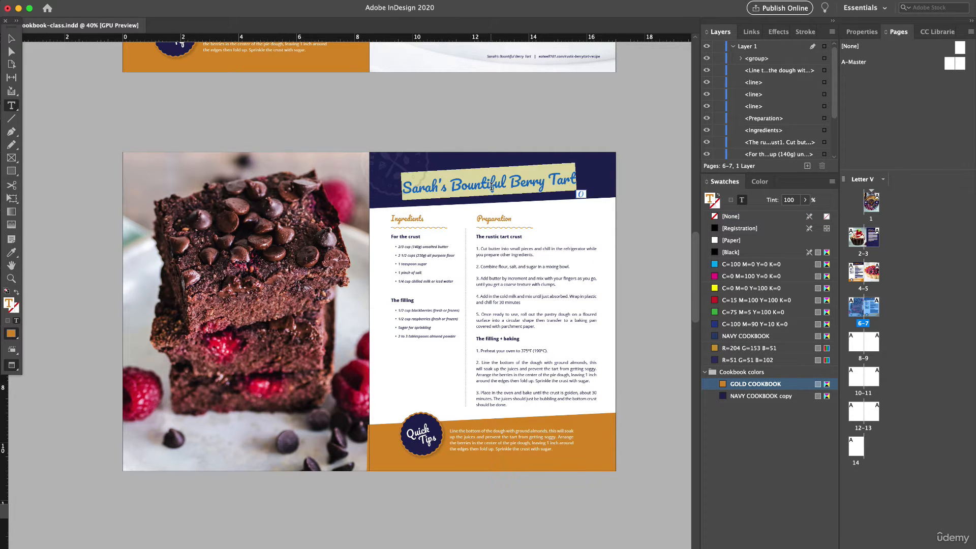
pyautogui.write('Ch')
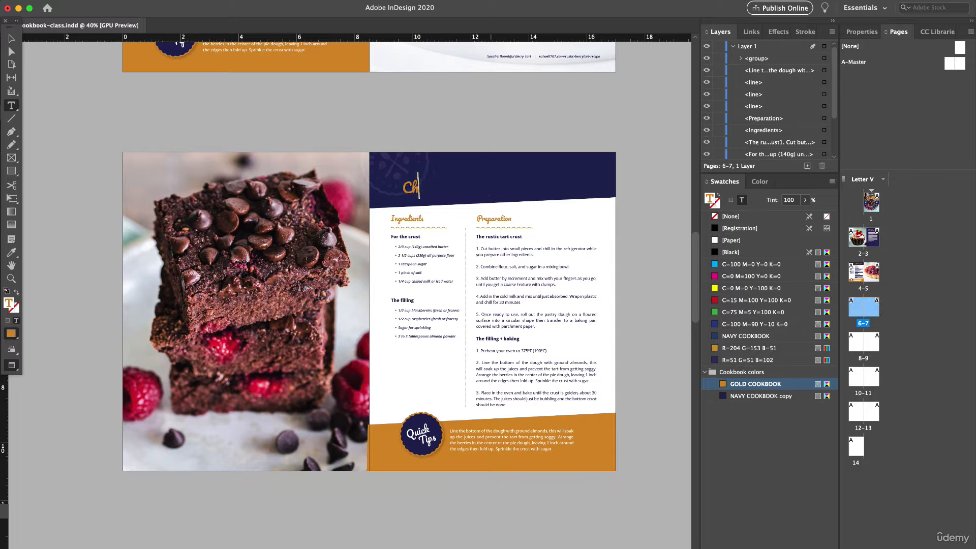
pyautogui.write('ocolate Brownie Recipe')
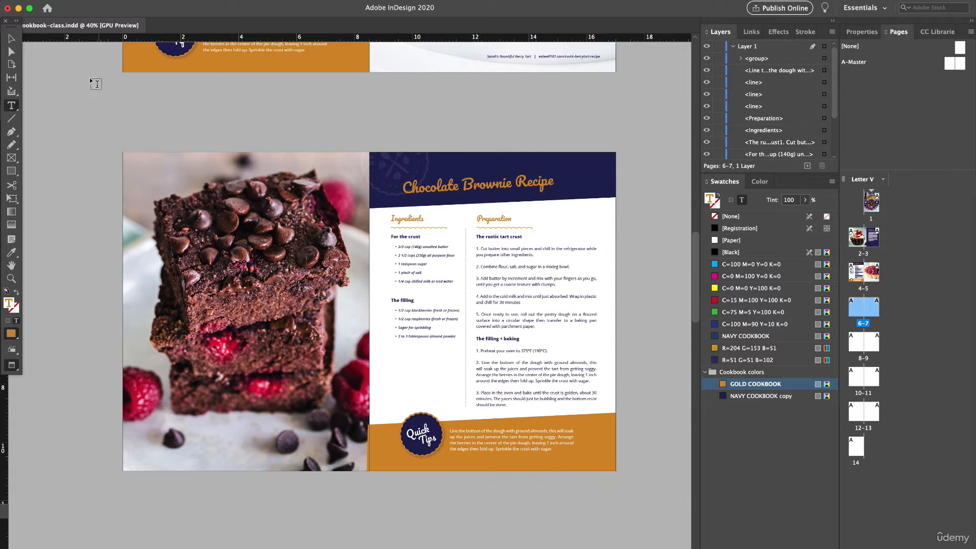
pyautogui.click(12, 40)
# - Review the brownie spread on pages 6–7 alongside the berry tart and cupcake spreads, checking the gold Quick Tips area at the spine
pyautogui.click(493, 359)
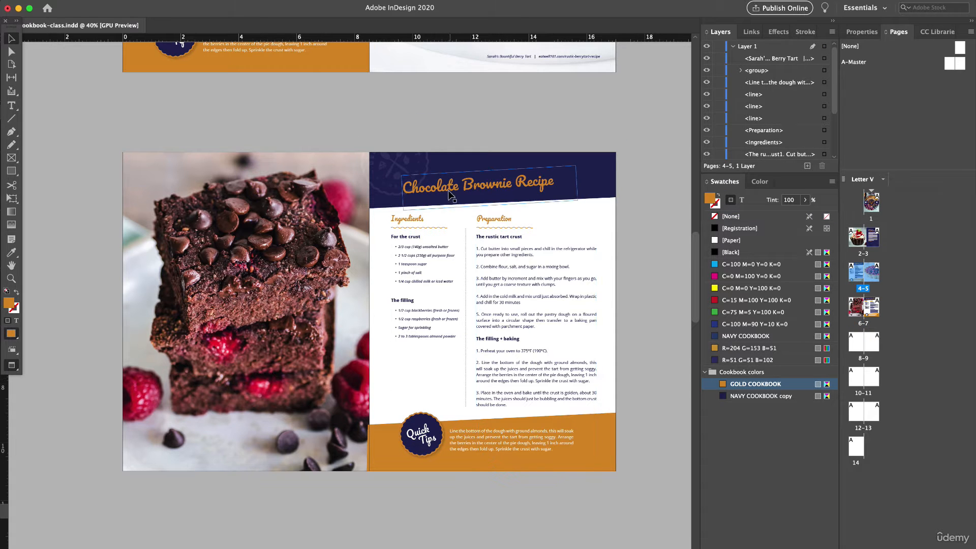
pyautogui.scroll(3, 462, 320)
pyautogui.scroll(-3, 461, 320)
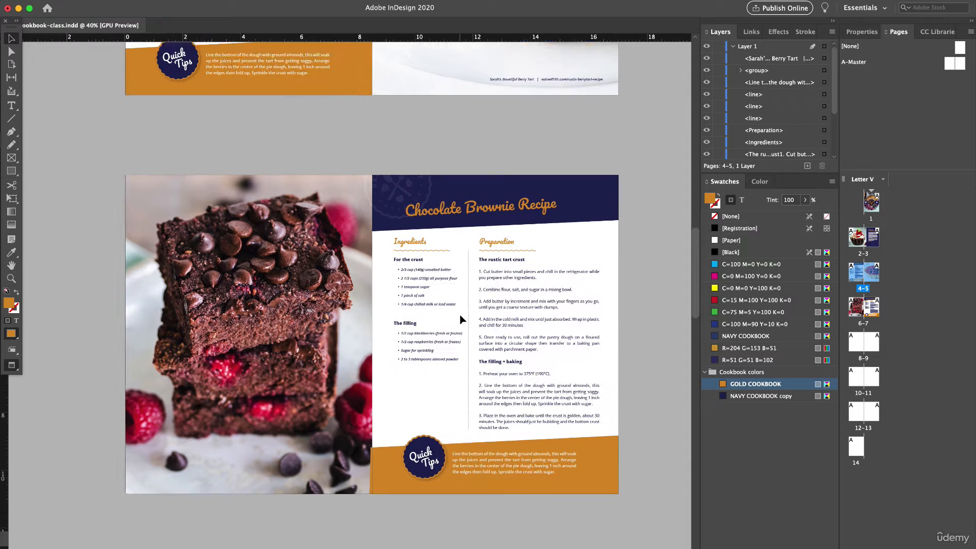
pyautogui.scroll(15, 460, 319)
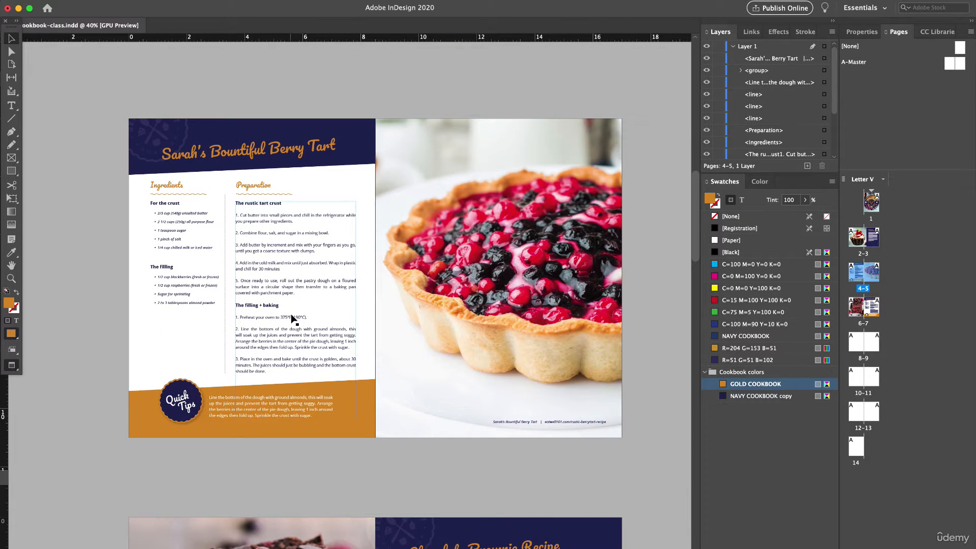
pyautogui.scroll(-3, 293, 319)
pyautogui.scroll(-15, 293, 319)
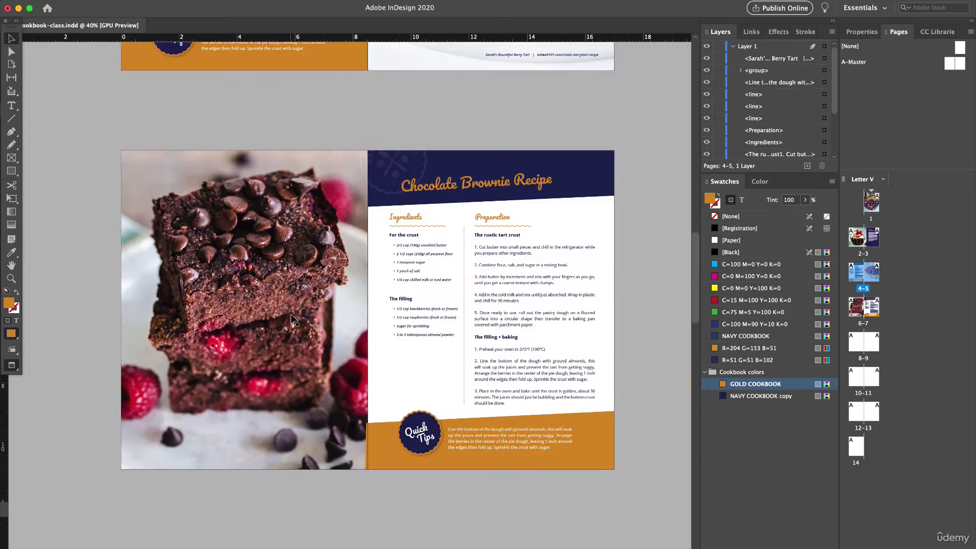
pyautogui.scroll(20, 291, 315)
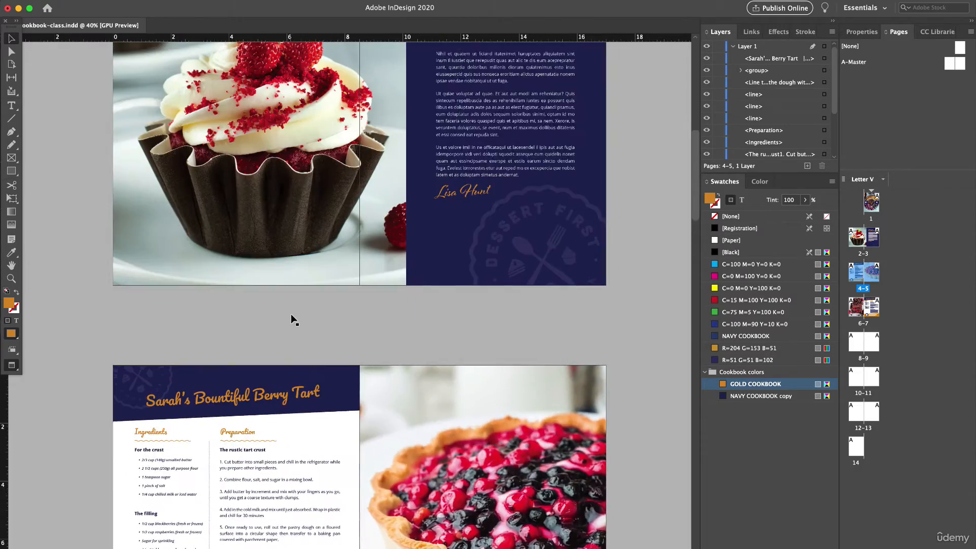
pyautogui.scroll(-20, 291, 313)
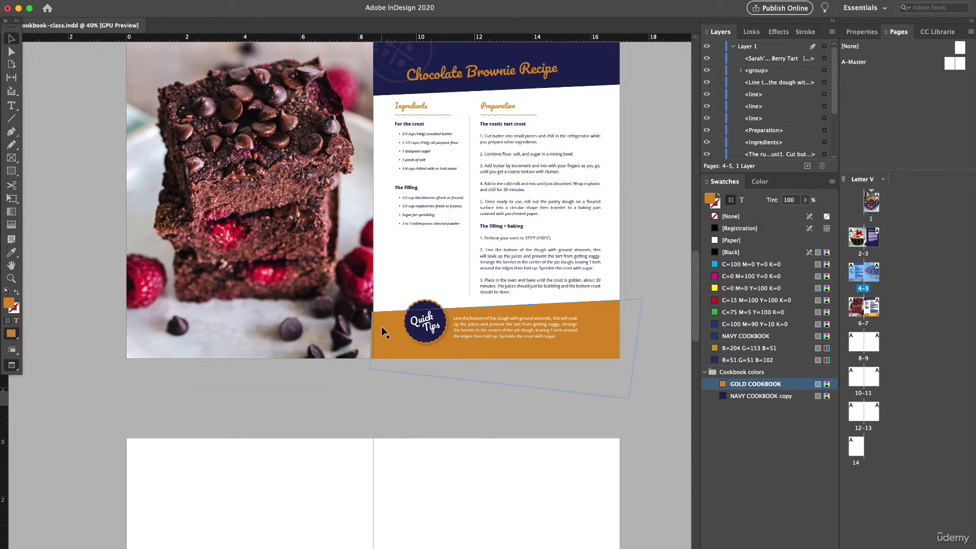
pyautogui.scroll(2, 382, 328)
pyautogui.click(381, 328)
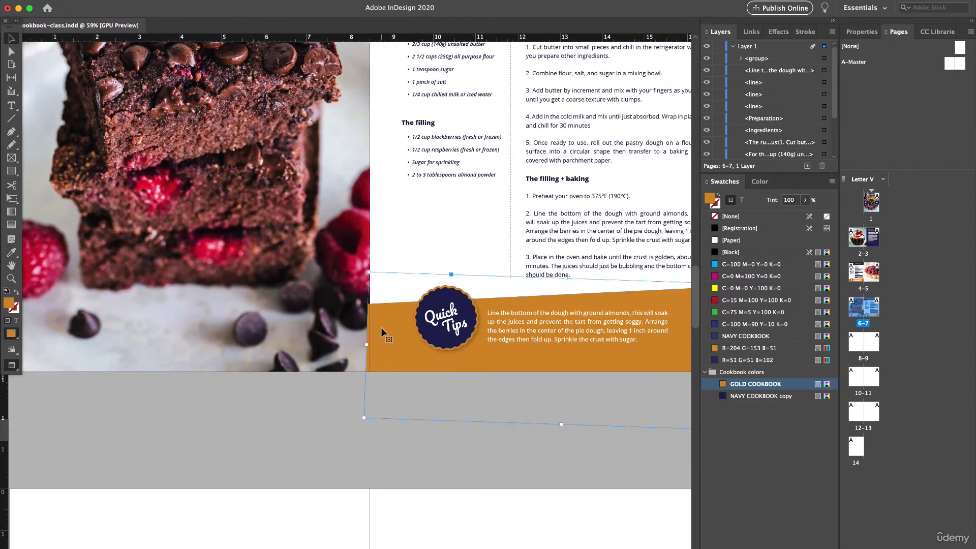
pyautogui.click(414, 449)
pyautogui.scroll(-3, 407, 398)
pyautogui.scroll(2, 407, 398)
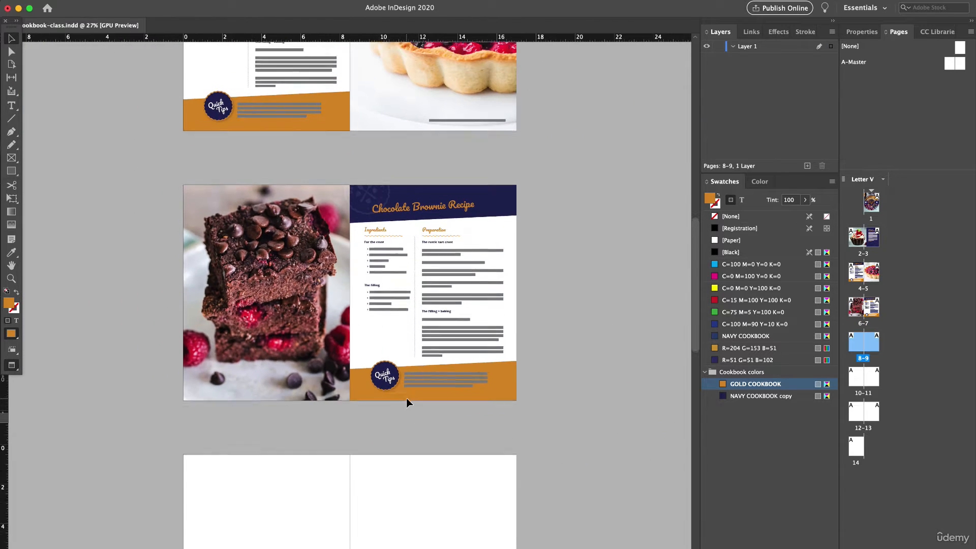
pyautogui.scroll(-3, 407, 398)
pyautogui.scroll(2, 407, 399)
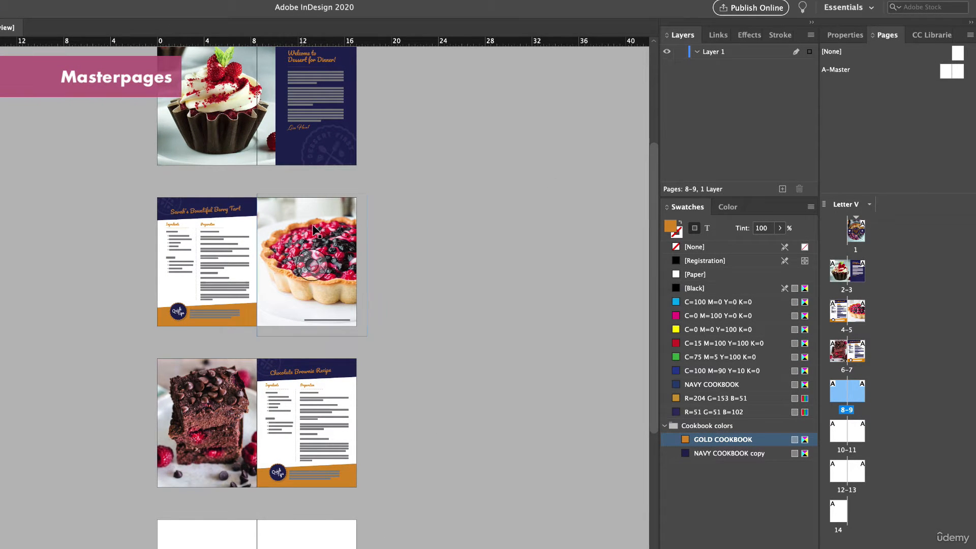
# - Copy every object of the berry tart spread on pages 4–5 and open the full A-Master spread
pyautogui.doubleClick(841, 311)
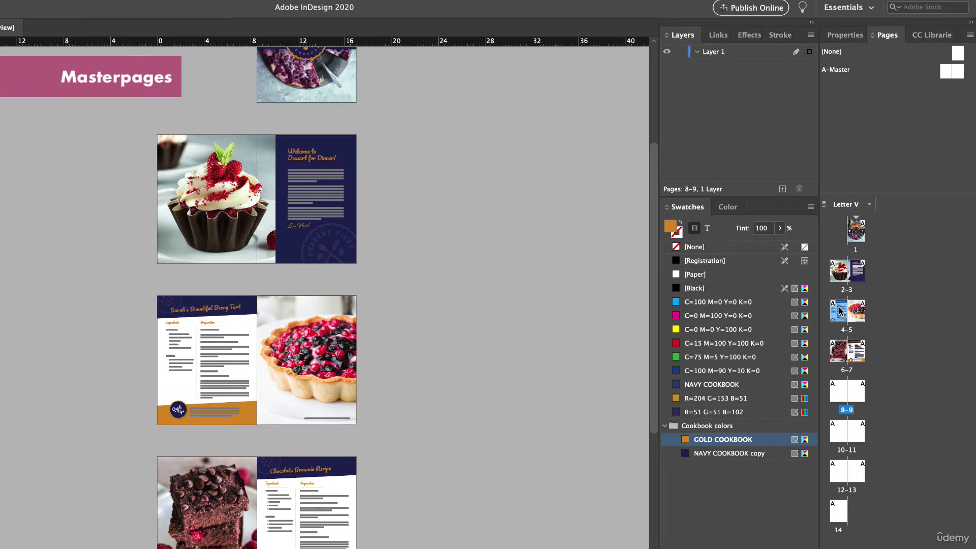
pyautogui.moveTo(93, 286); pyautogui.dragTo(450, 445)
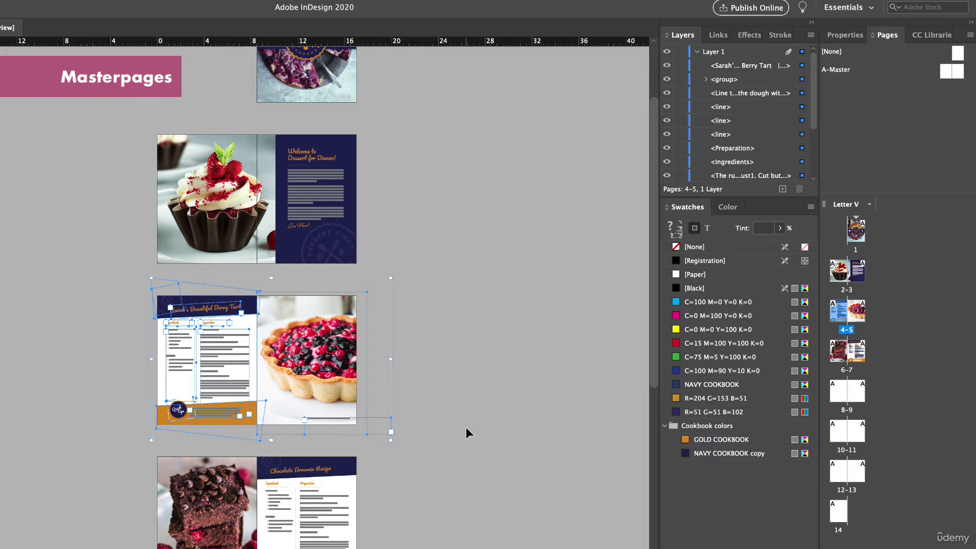
pyautogui.click(102, 6)
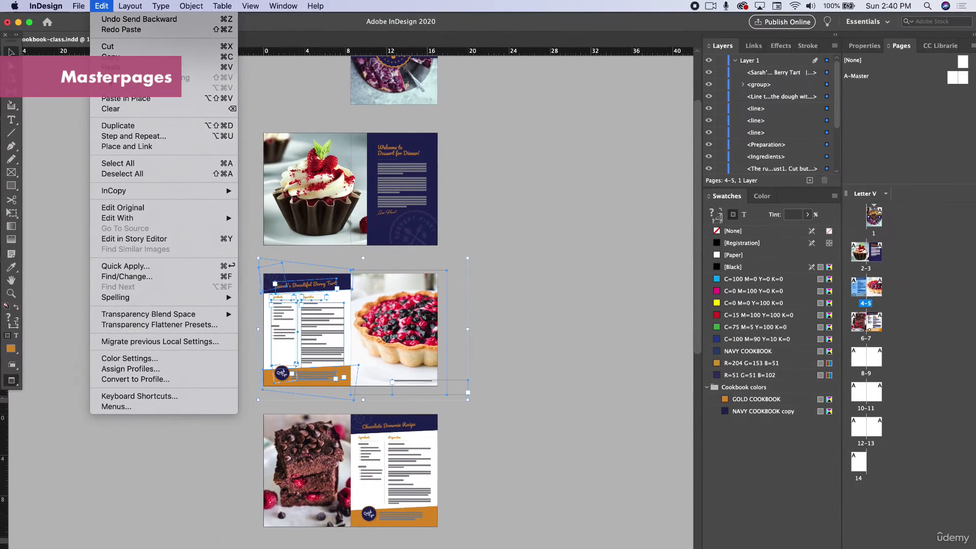
pyautogui.click(101, 5)
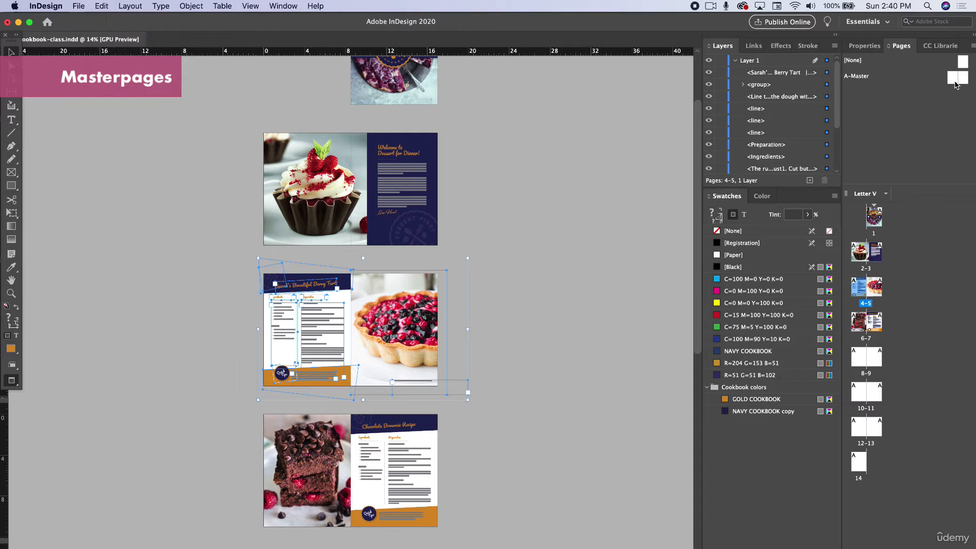
pyautogui.doubleClick(947, 77)
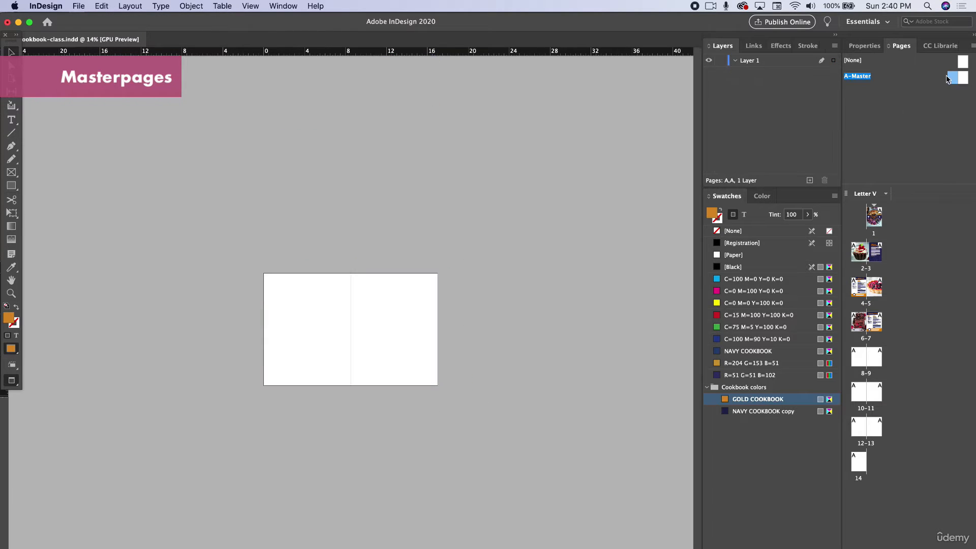
pyautogui.click(957, 77)
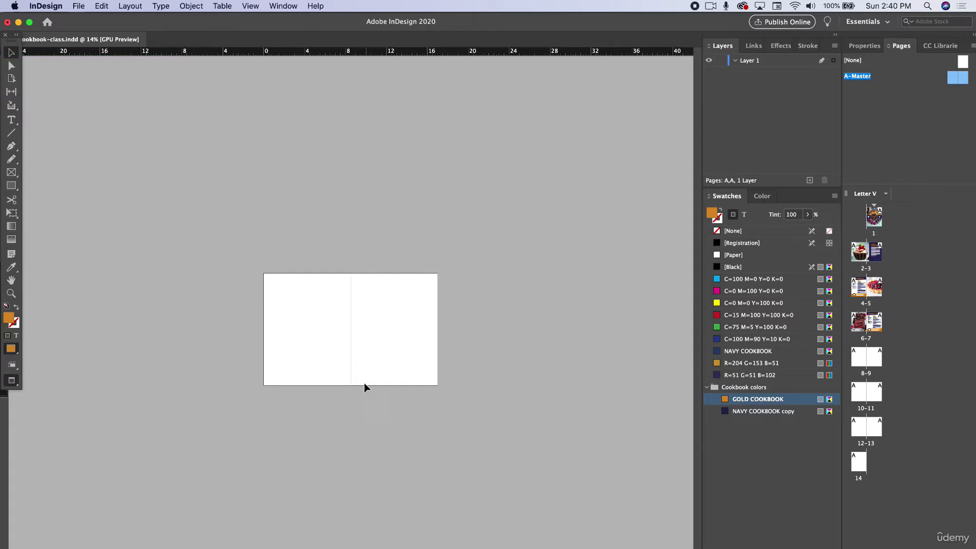
# - Try a regular paste of the copied tart layout onto the A-Master spread and delete the pasted objects
pyautogui.click(101, 5)
pyautogui.click(101, 5)
pyautogui.click(94, 4)
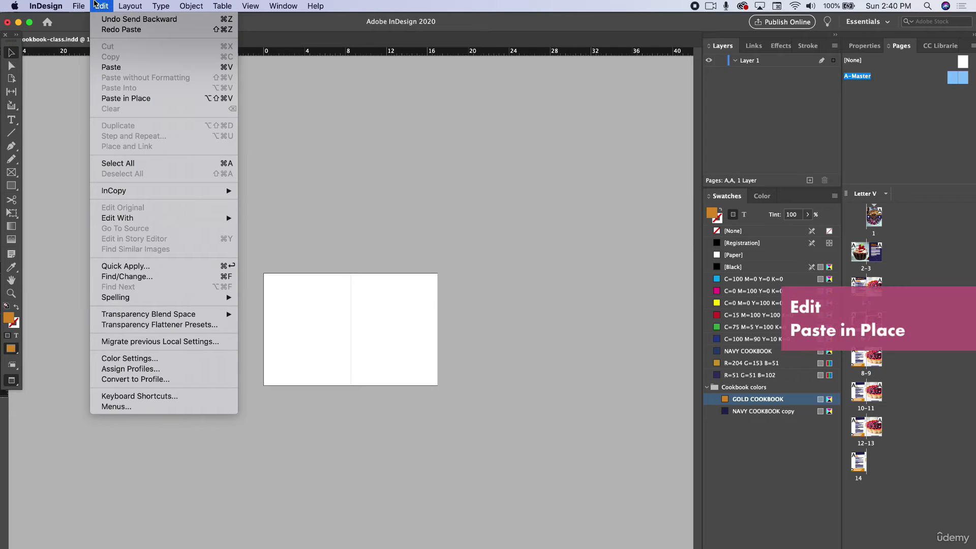
pyautogui.click(108, 66)
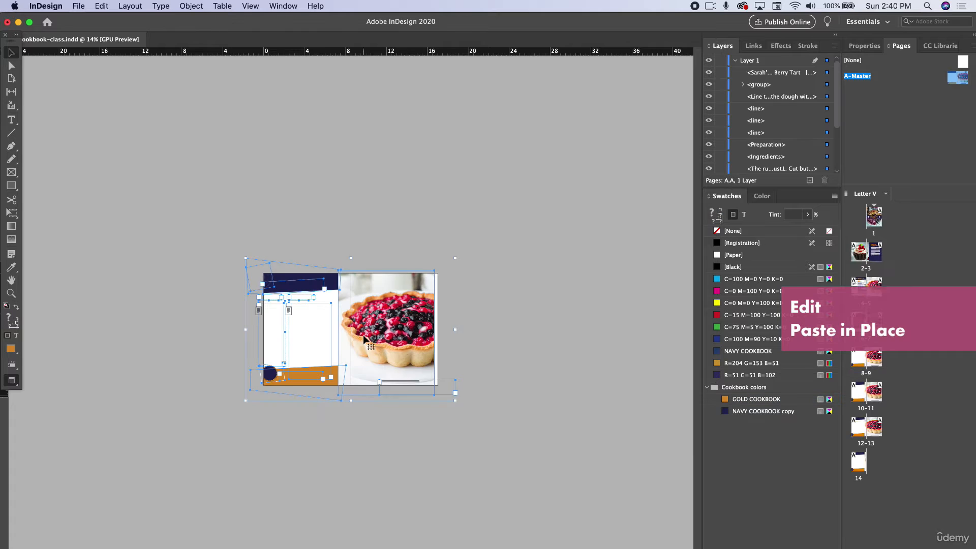
pyautogui.press('super+equal')
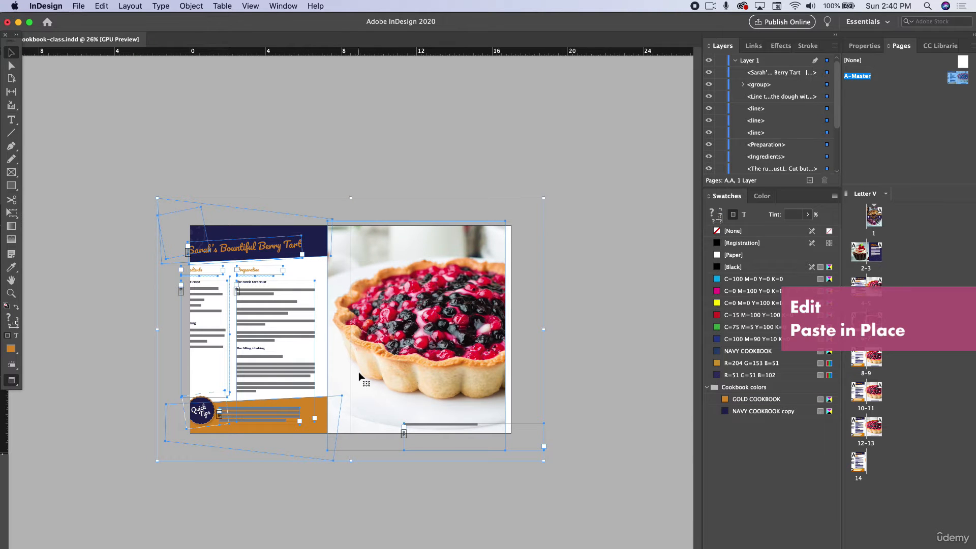
pyautogui.press('Delete')
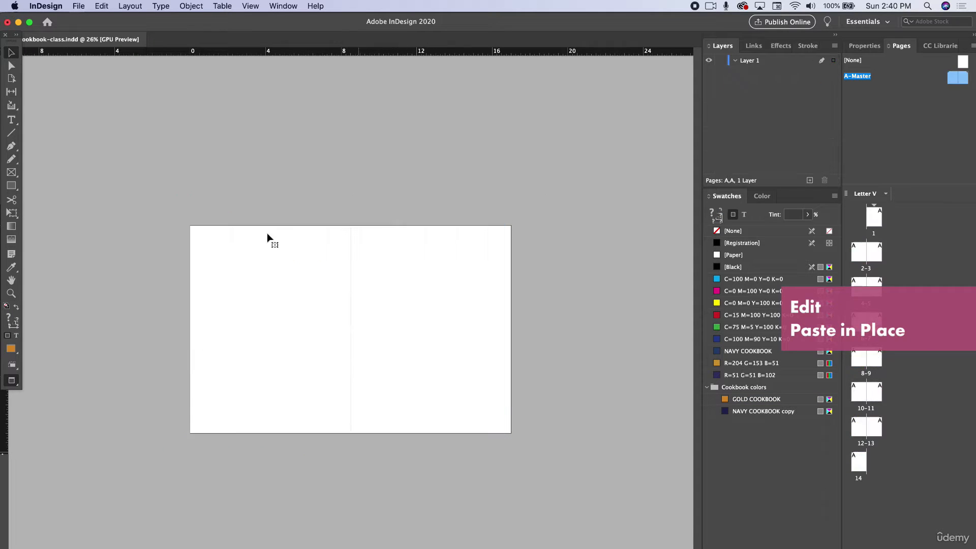
# - Paste the copied berry tart layout in place on the A-Master spread
pyautogui.click(101, 5)
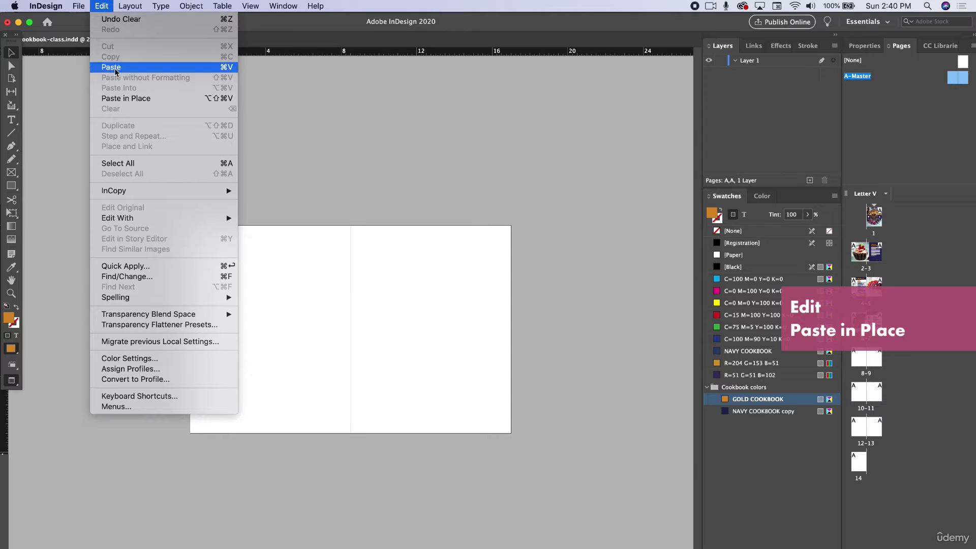
pyautogui.click(114, 98)
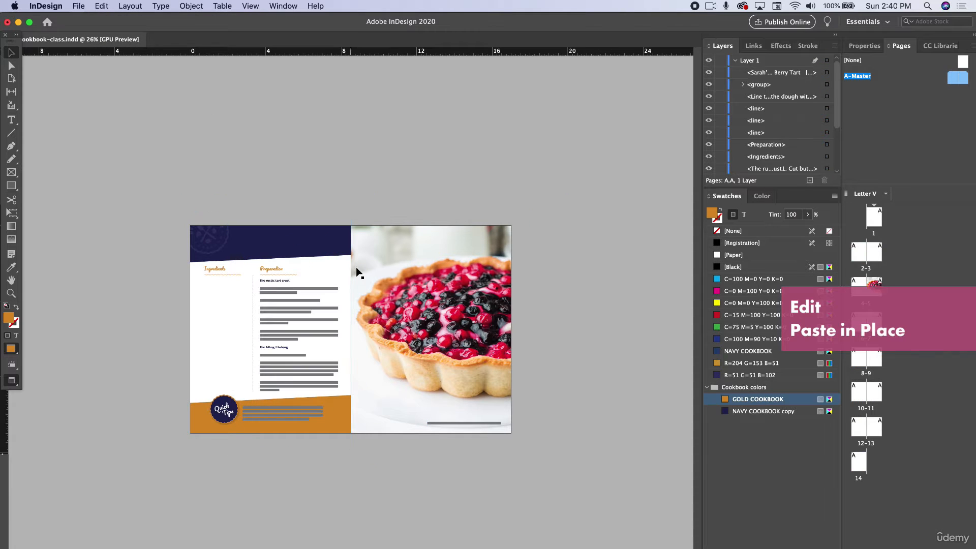
pyautogui.scroll(2, 321, 376)
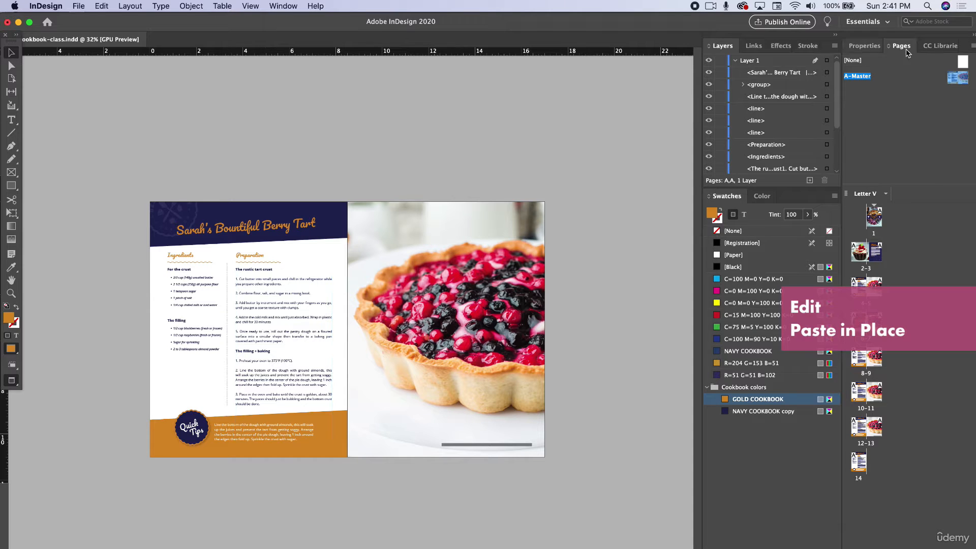
# - Apply the [None] master to pages 8–14 to clear the recipe layout from them
pyautogui.rightClick(873, 353)
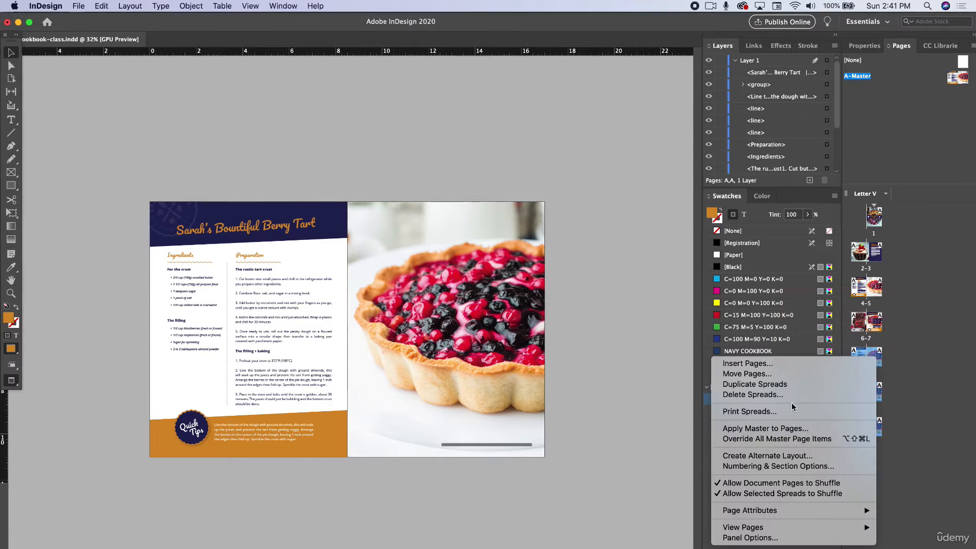
pyautogui.click(889, 338)
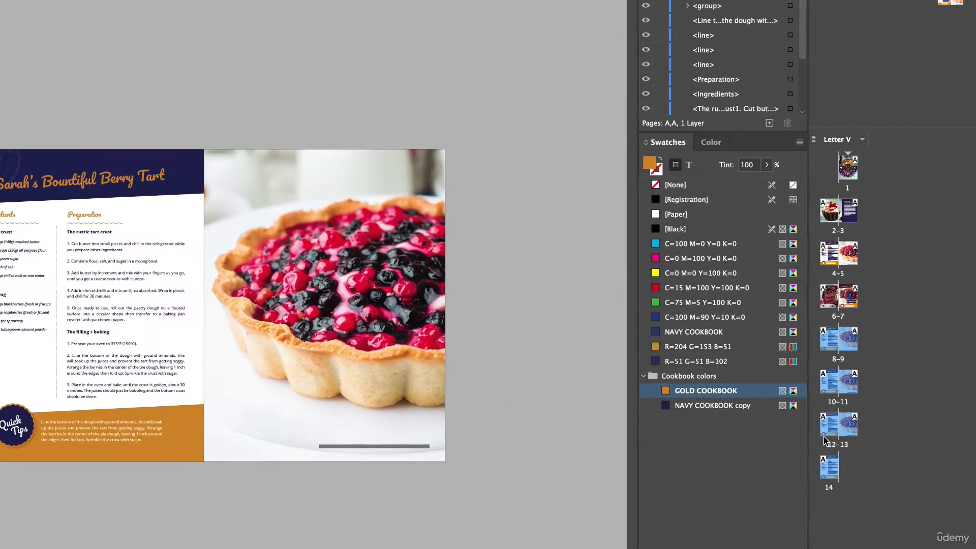
pyautogui.rightClick(858, 357)
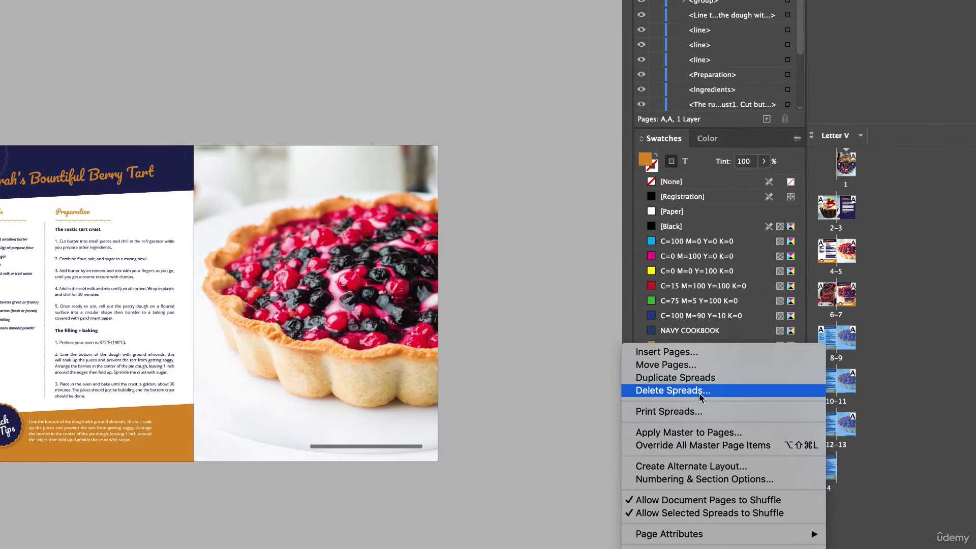
pyautogui.click(666, 432)
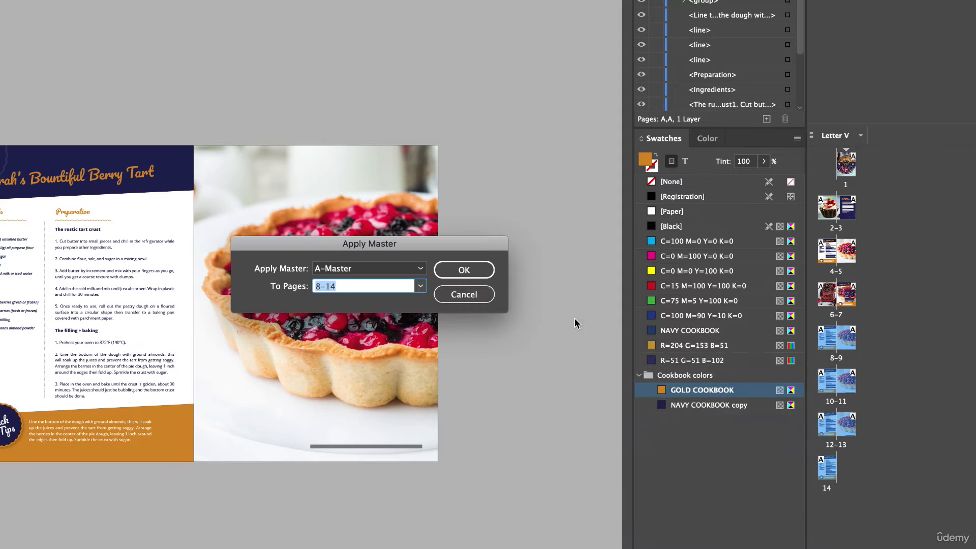
pyautogui.click(420, 288)
pyautogui.click(420, 287)
pyautogui.click(407, 268)
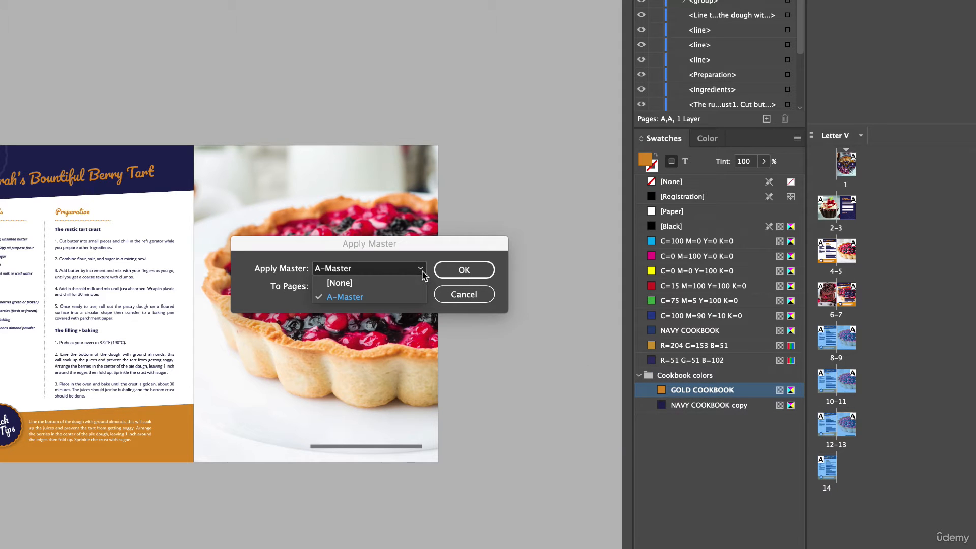
pyautogui.click(335, 285)
pyautogui.click(450, 277)
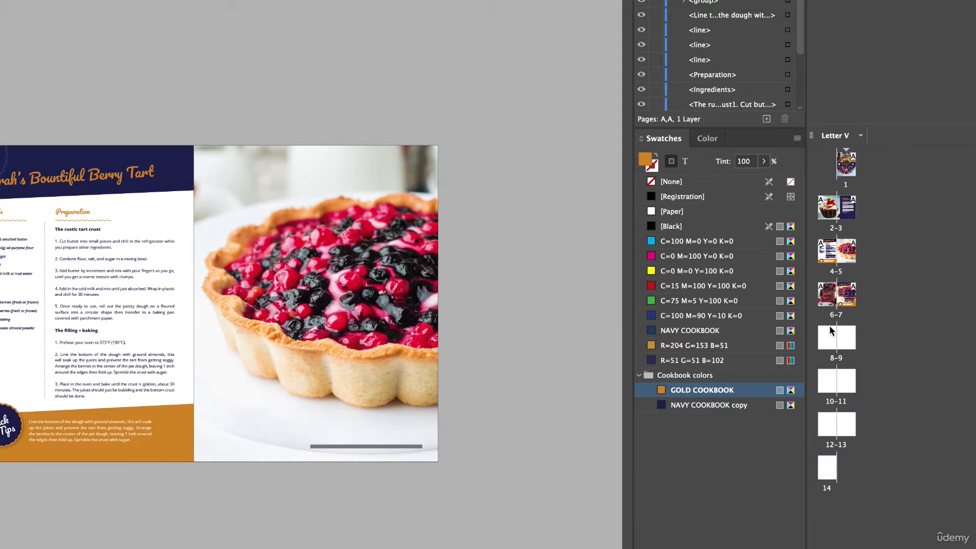
# - Apply the A-Master to the spread on pages 8–9
pyautogui.doubleClick(834, 343)
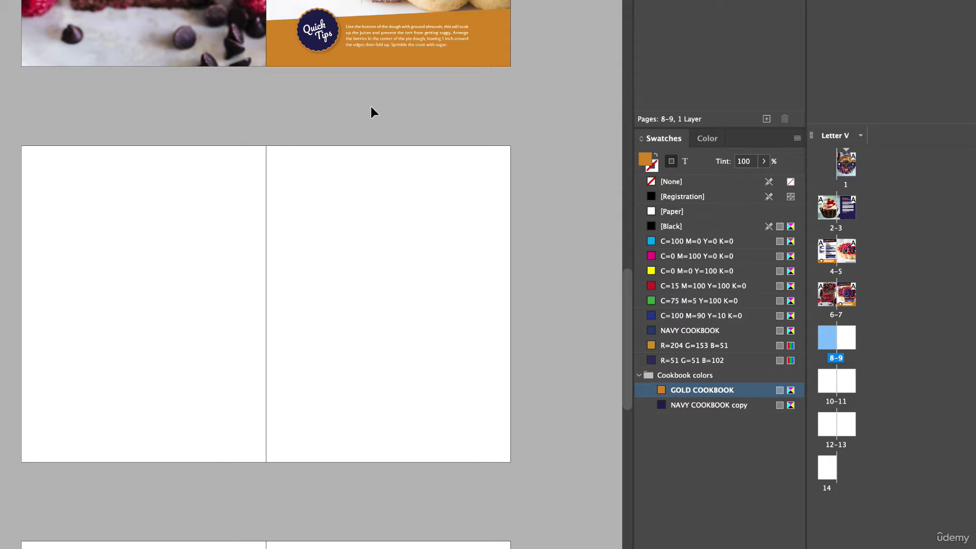
pyautogui.click(836, 358)
pyautogui.rightClick(847, 336)
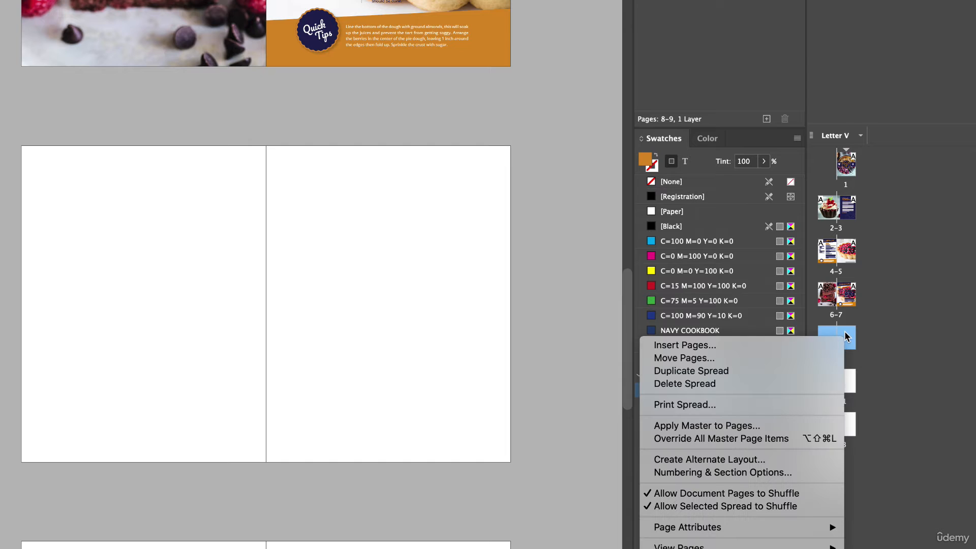
pyautogui.click(717, 426)
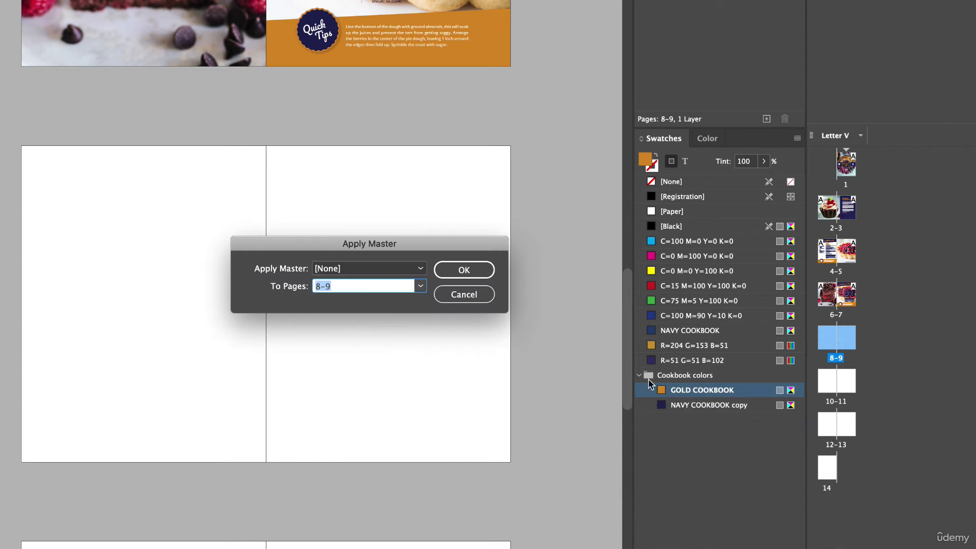
pyautogui.click(412, 269)
pyautogui.click(351, 297)
pyautogui.click(463, 270)
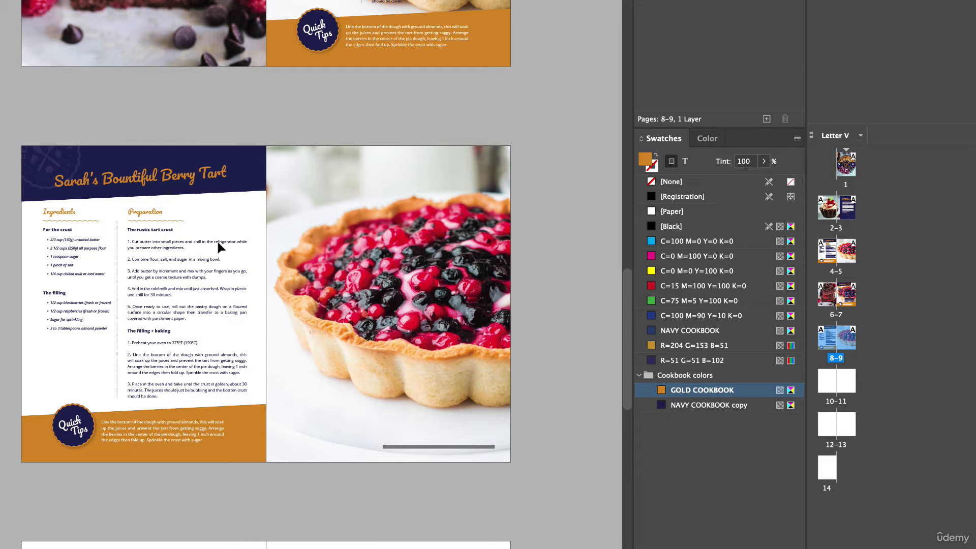
# - Open the A-Master spread and delete the recipe title along with the recipe text blocks from its left page
pyautogui.scroll(2, 157, 266)
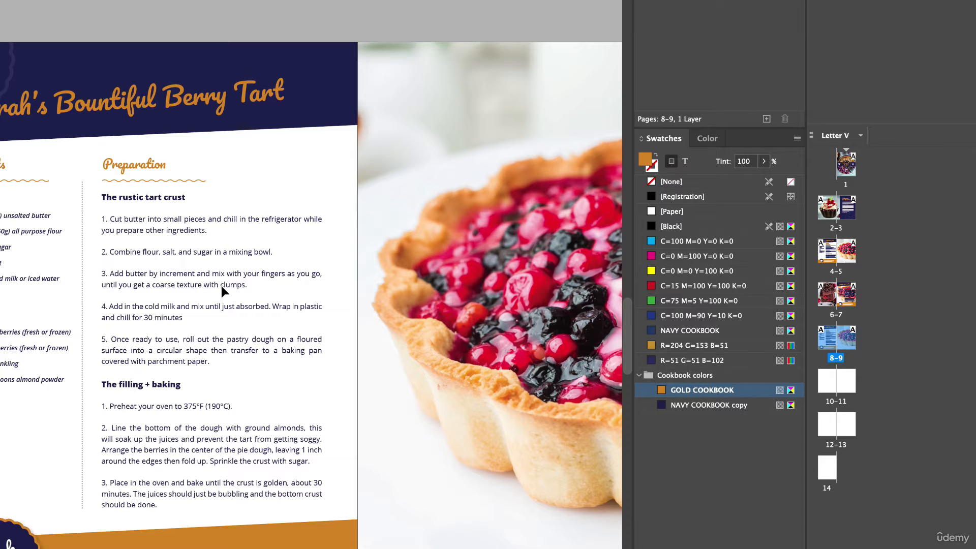
pyautogui.scroll(-1, 223, 285)
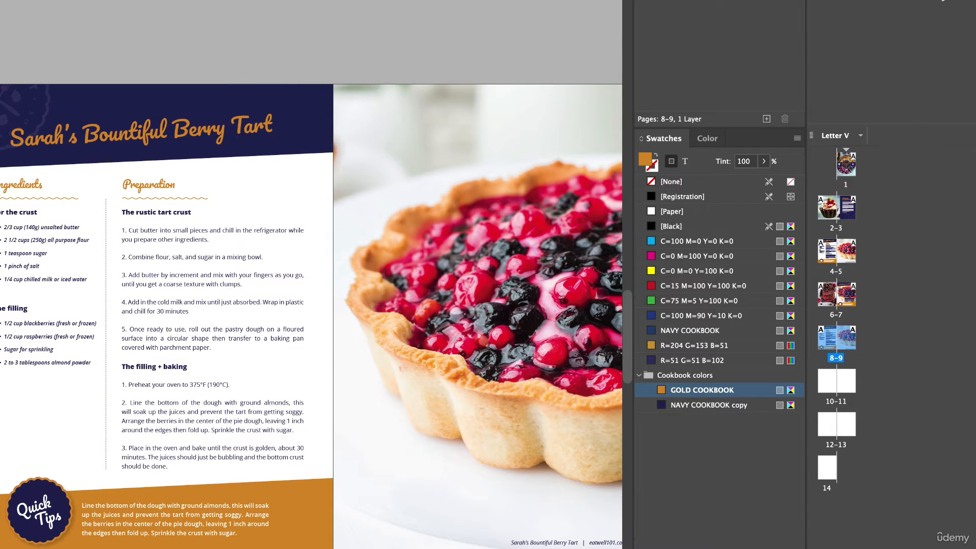
pyautogui.doubleClick(943, 0)
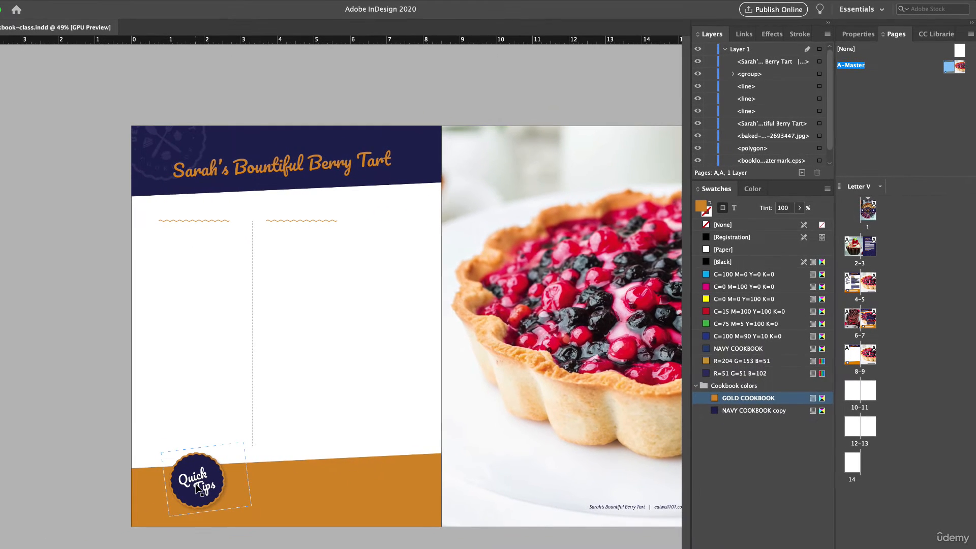
pyautogui.hscroll(2, 197, 488)
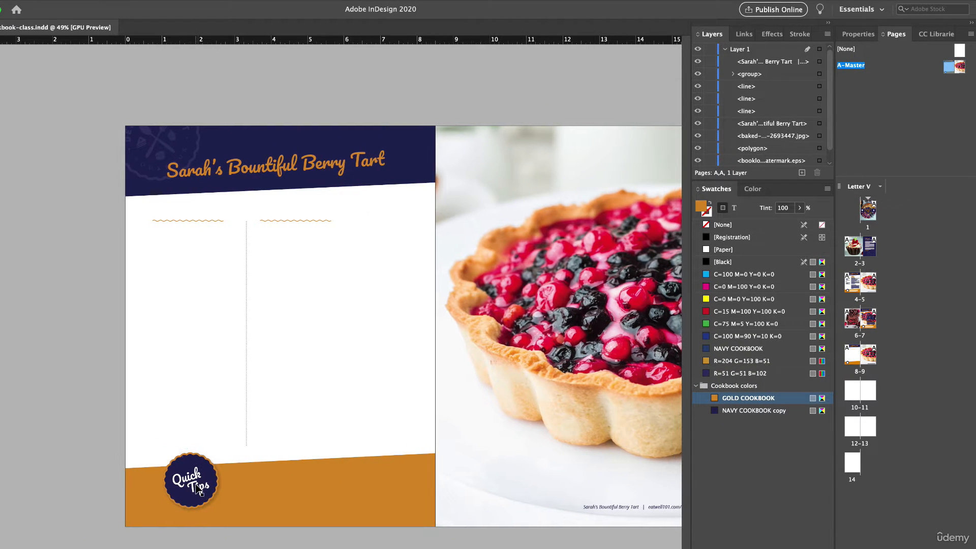
pyautogui.click(260, 179)
pyautogui.press('Delete')
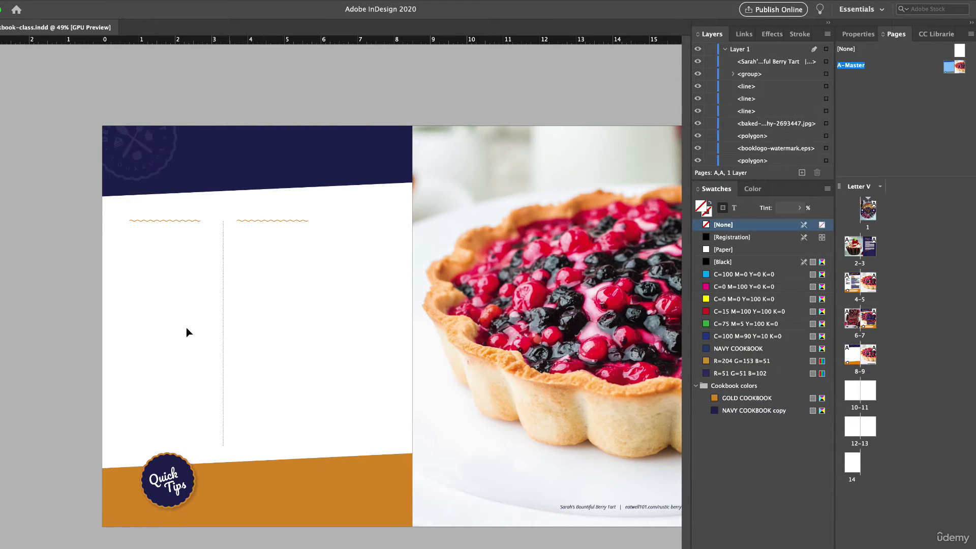
# - Delete the berry tart photo from the right page of the A-Master spread
pyautogui.hscroll(2, 158, 230)
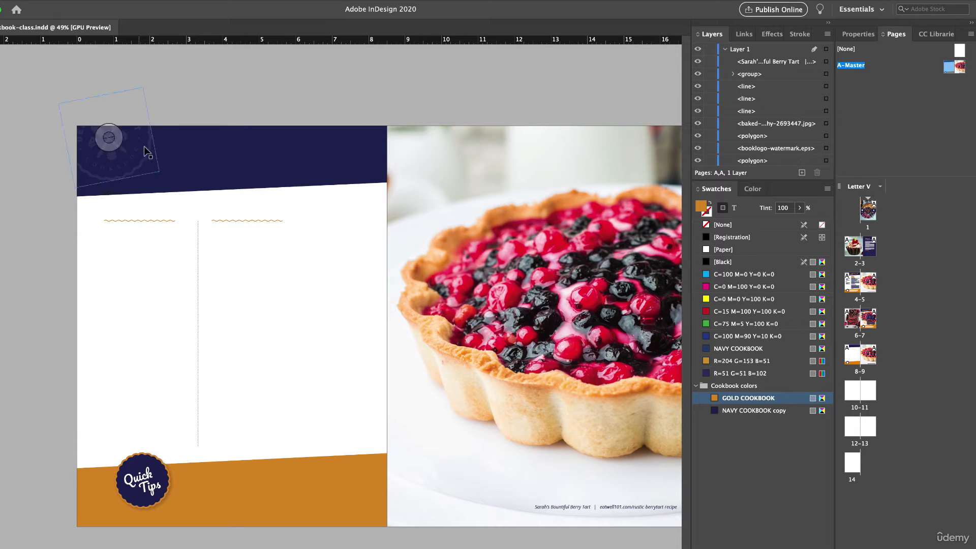
pyautogui.hscroll(1, 409, 331)
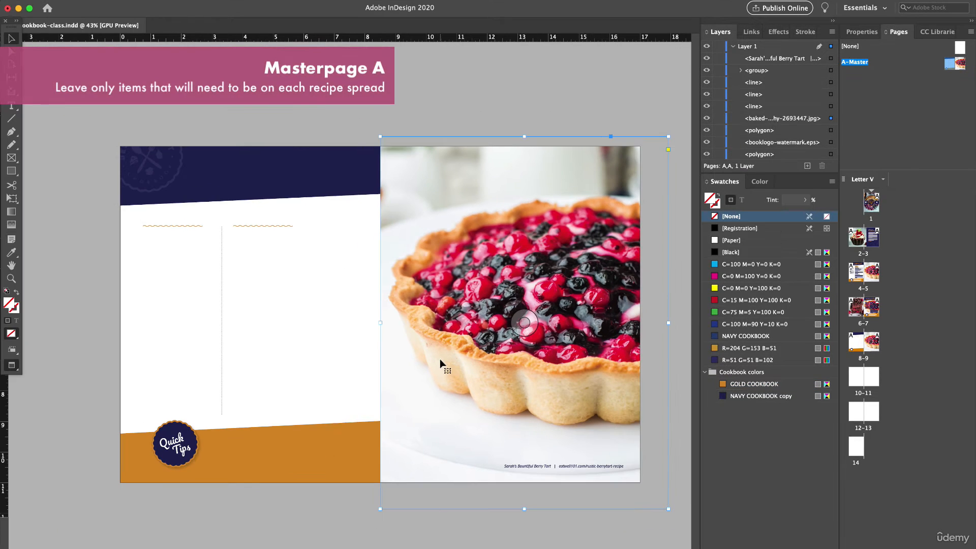
pyautogui.press('Delete')
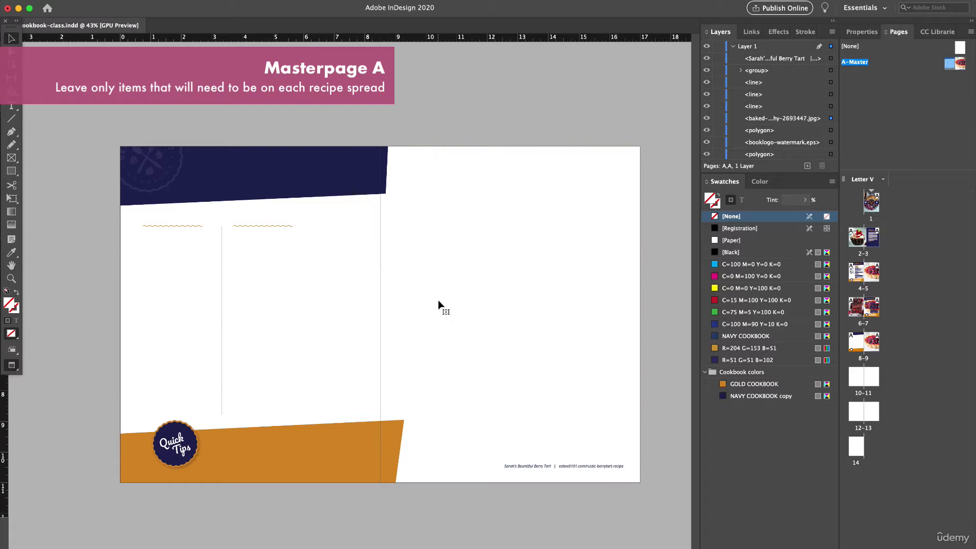
# - Draw a [Paper]-filled rectangle covering the whole right page of the A-Master spread, including the overhanging navy and gold shapes
pyautogui.click(11, 172)
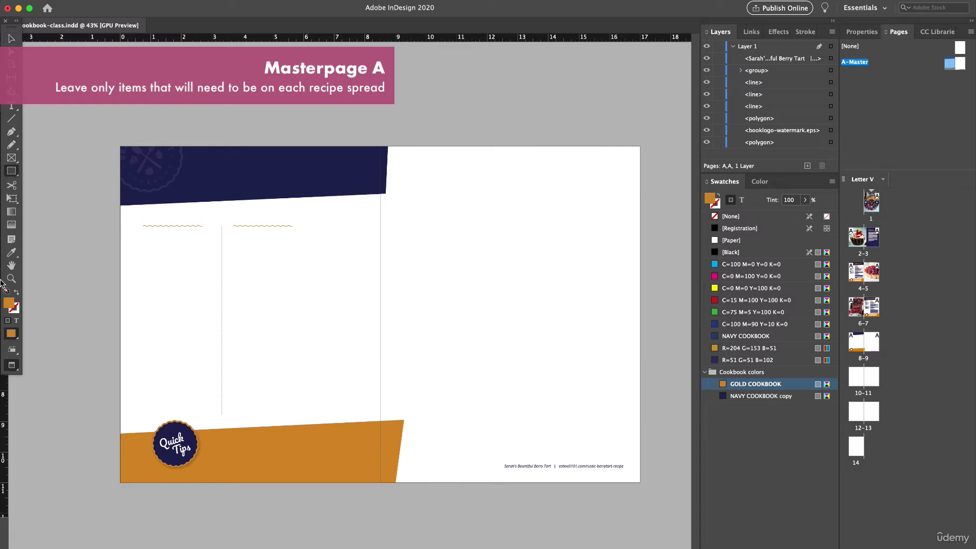
pyautogui.doubleClick(9, 304)
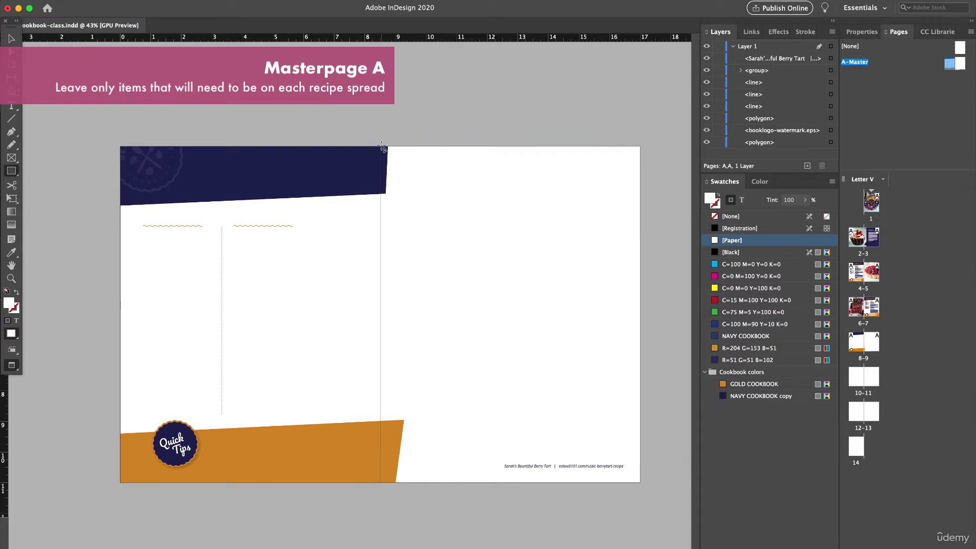
pyautogui.moveTo(380, 143)
pyautogui.mouseDown()
pyautogui.moveTo(578, 457)
pyautogui.moveTo(654, 490)
pyautogui.moveTo(661, 505)
pyautogui.mouseUp()
pyautogui.click(11, 38)
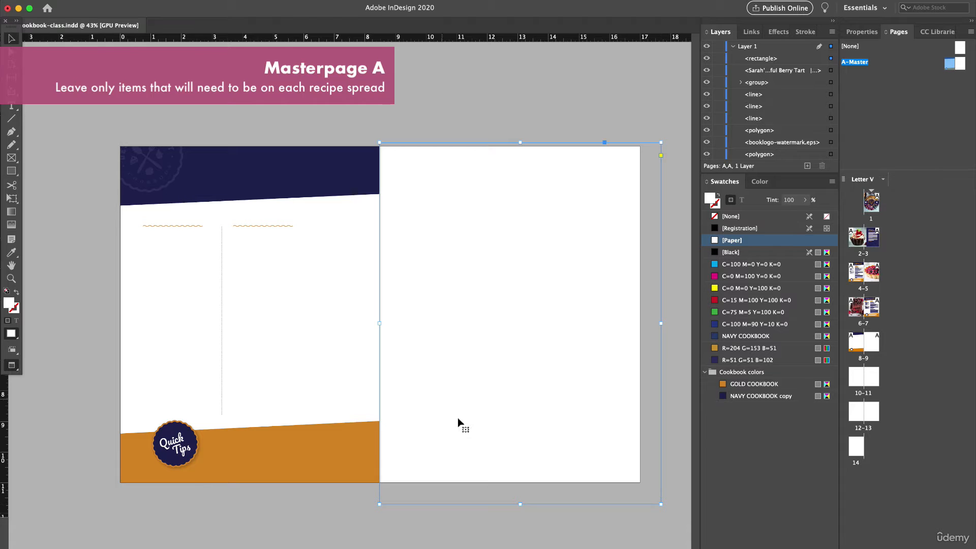
# - Move the white rectangle aside, delete the berry tart credit line beneath it, and return the rectangle over the right page
pyautogui.moveTo(458, 420); pyautogui.dragTo(468, 324)
pyautogui.click(569, 470)
pyautogui.press('BackSpace')
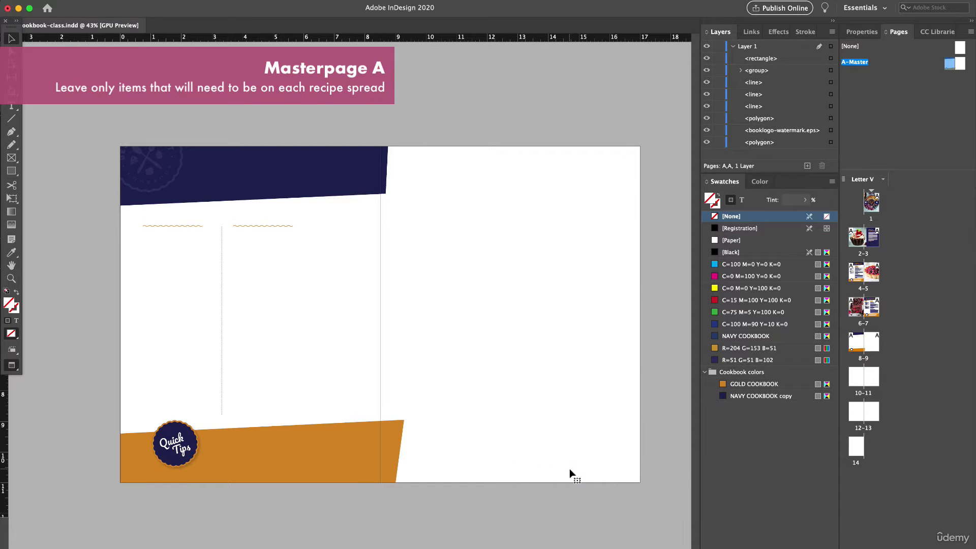
pyautogui.moveTo(490, 373); pyautogui.dragTo(487, 448)
pyautogui.click(333, 227)
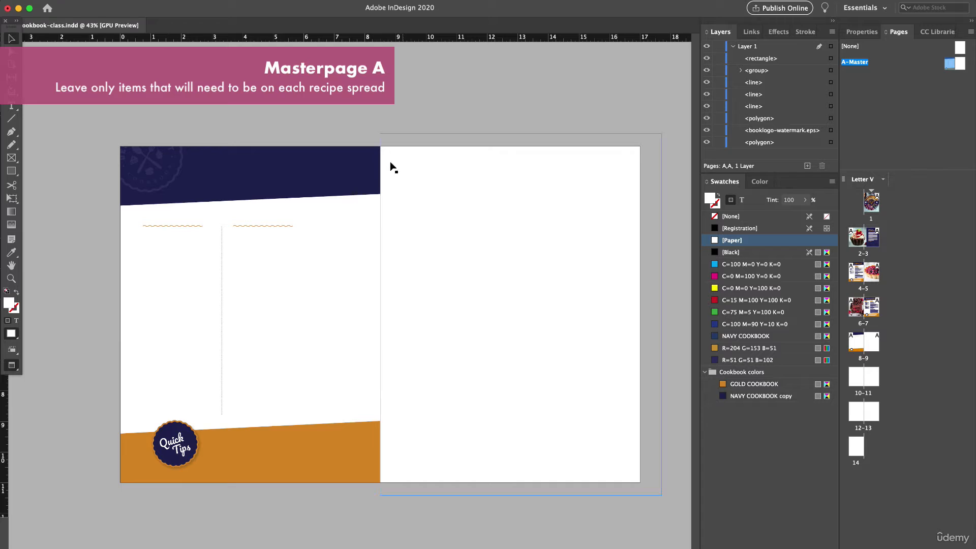
# - Draw an empty rectangle frame over page 9 of the 8–9 spread, extending past the outer page edges
pyautogui.doubleClick(856, 343)
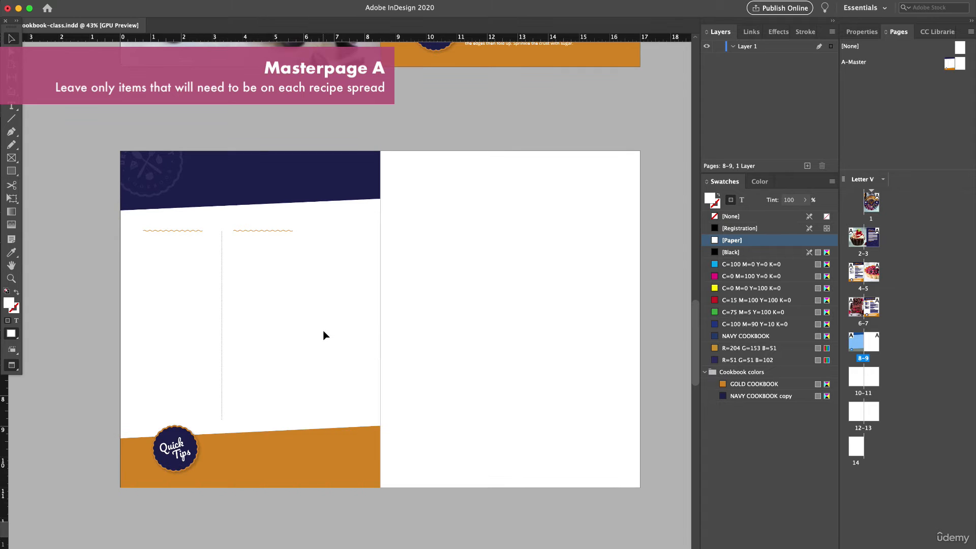
pyautogui.click(14, 161)
pyautogui.moveTo(380, 146)
pyautogui.mouseDown()
pyautogui.moveTo(632, 410)
pyautogui.moveTo(662, 498)
pyautogui.mouseUp()
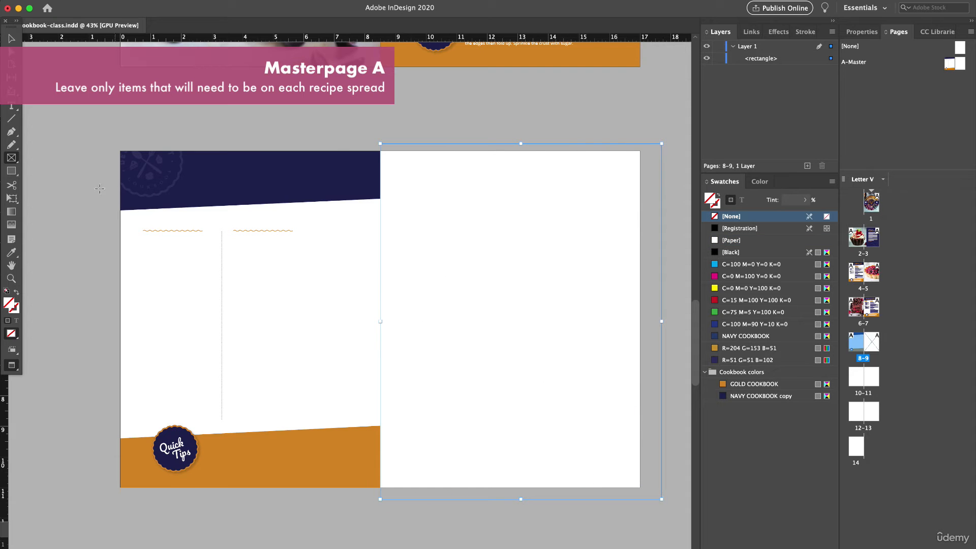
# - Place the apple pie photo in the frame on page 9 and fit it to fill the frame
pyautogui.click(74, 548)
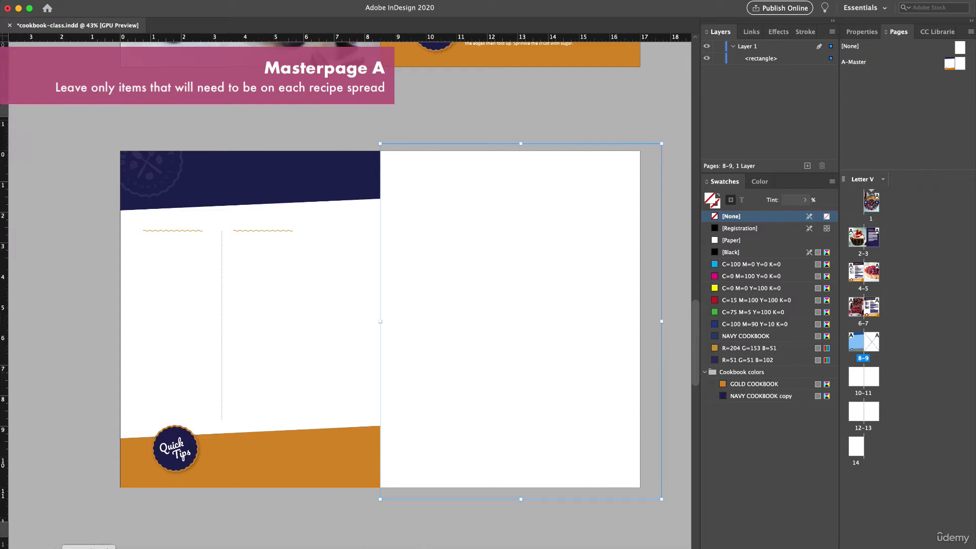
pyautogui.moveTo(598, 199); pyautogui.dragTo(410, 256)
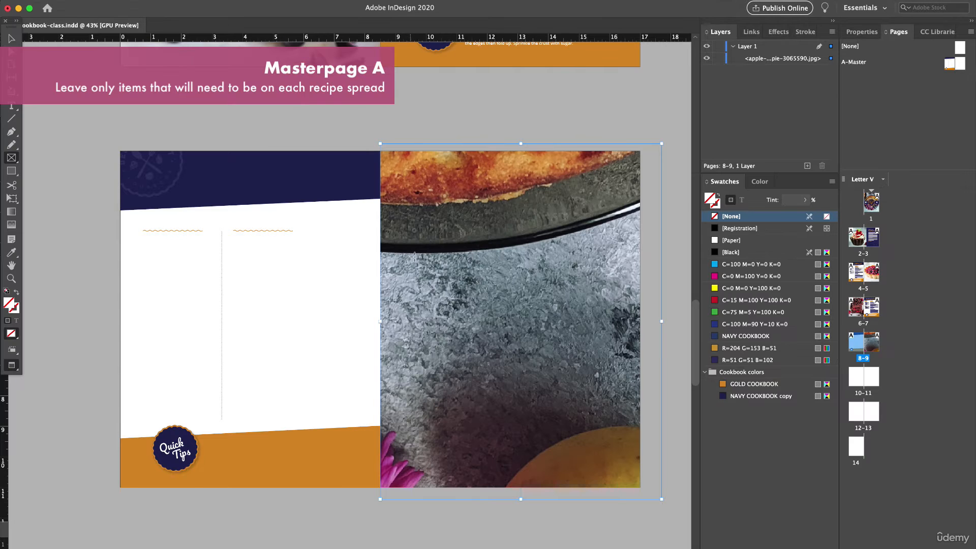
pyautogui.rightClick(463, 258)
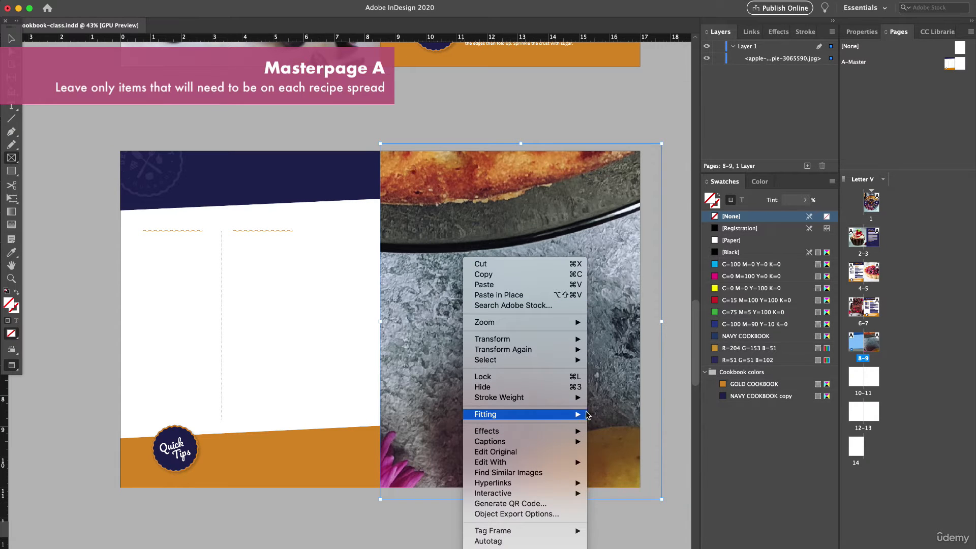
pyautogui.click(612, 414)
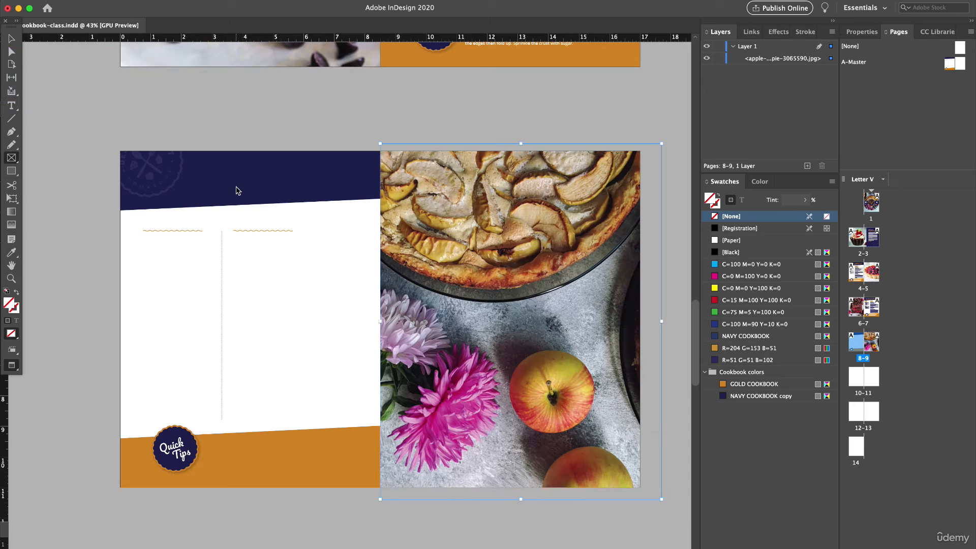
# - Copy the recipe title, the Ingredients and Preparation headings, and their text blocks from the berry tart spread on pages 4–5
pyautogui.click(11, 39)
pyautogui.click(66, 95)
pyautogui.scroll(15, 185, 256)
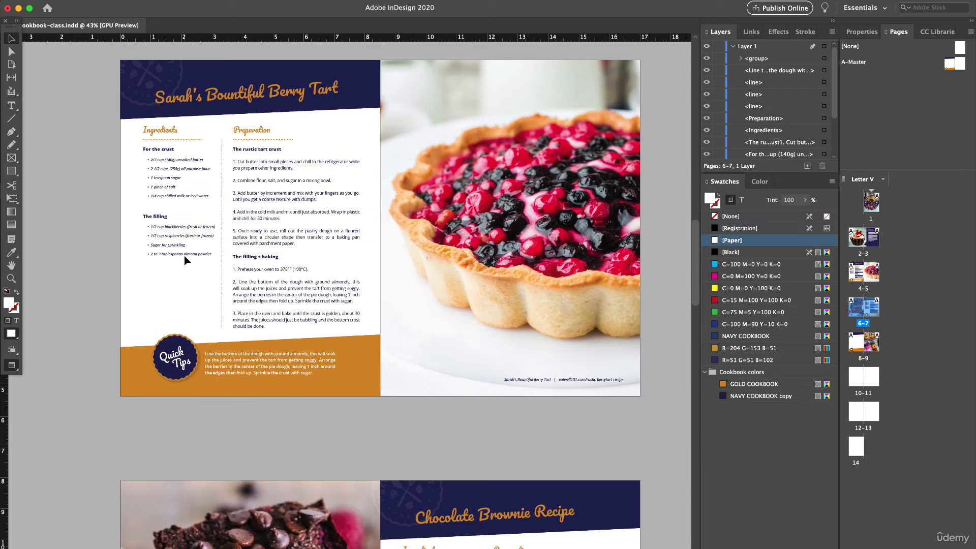
pyautogui.scroll(2, 93, 168)
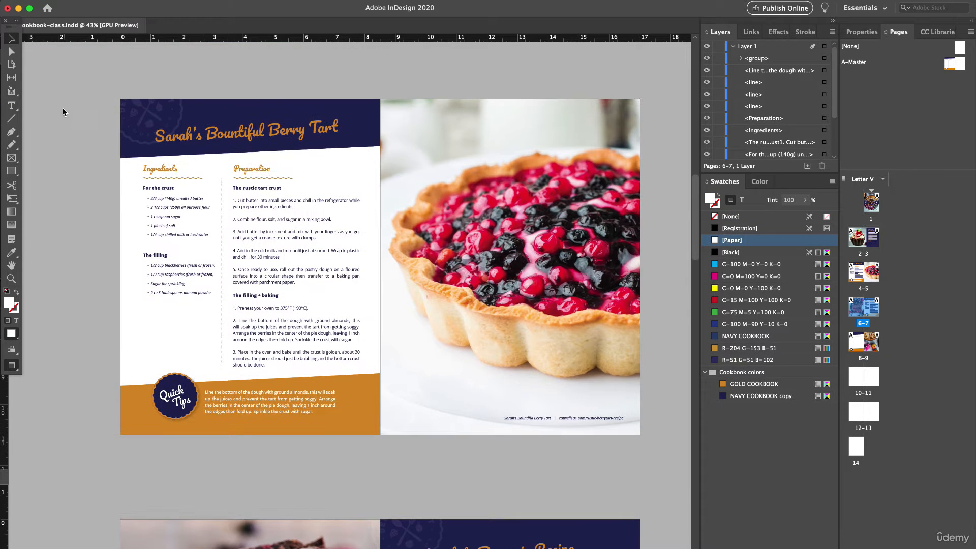
pyautogui.moveTo(63, 100); pyautogui.dragTo(102, 175)
pyautogui.click(184, 140)
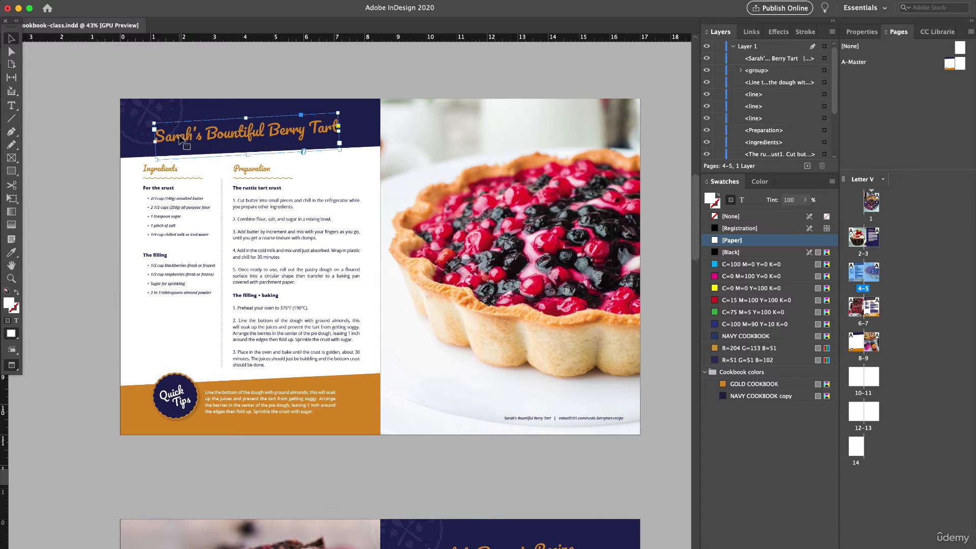
pyautogui.keyDown('shift'); pyautogui.click(159, 172); pyautogui.keyUp('shift')
pyautogui.keyDown('shift'); pyautogui.click(238, 175); pyautogui.keyUp('shift')
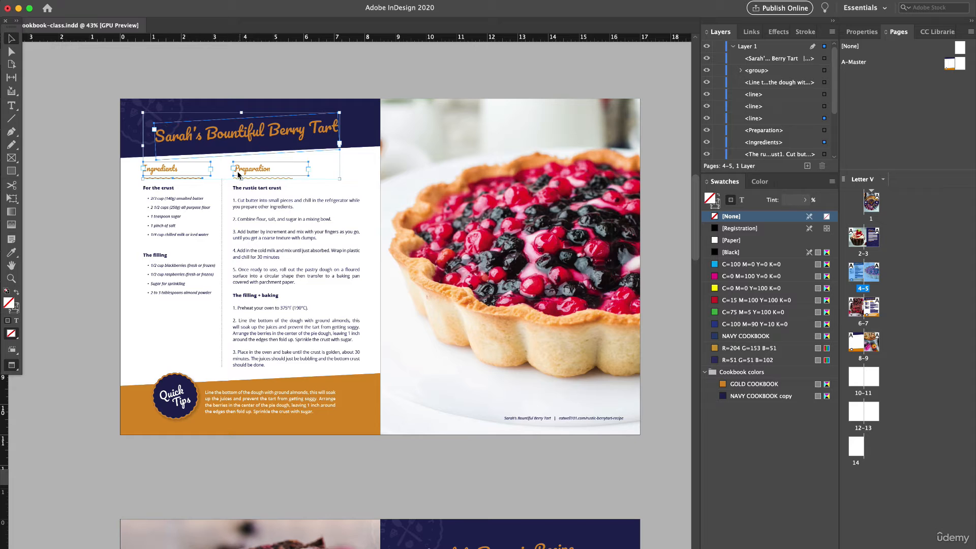
pyautogui.keyDown('shift'); pyautogui.click(247, 197); pyautogui.keyUp('shift')
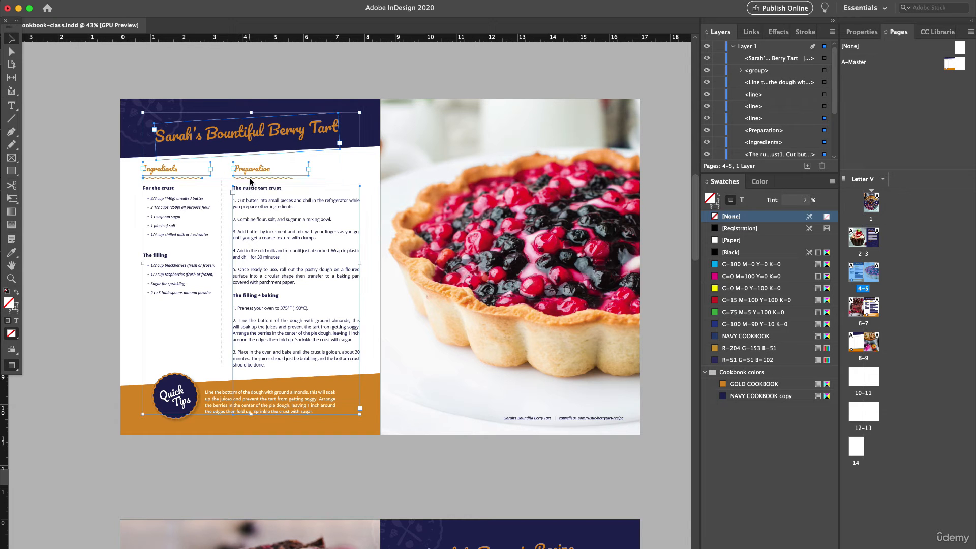
pyautogui.keyDown('shift'); pyautogui.click(239, 175); pyautogui.keyUp('shift')
pyautogui.keyDown('shift'); pyautogui.click(188, 202); pyautogui.keyUp('shift')
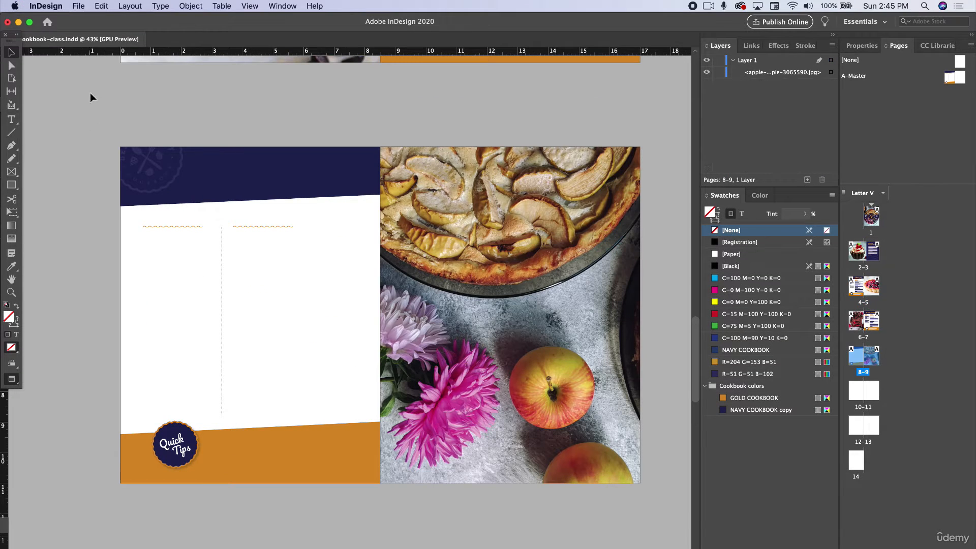
# - Paste the copied recipe text in place on the apple photo spread, pages 8–9, and deselect it
pyautogui.click(90, 93)
pyautogui.click(97, 5)
pyautogui.click(125, 97)
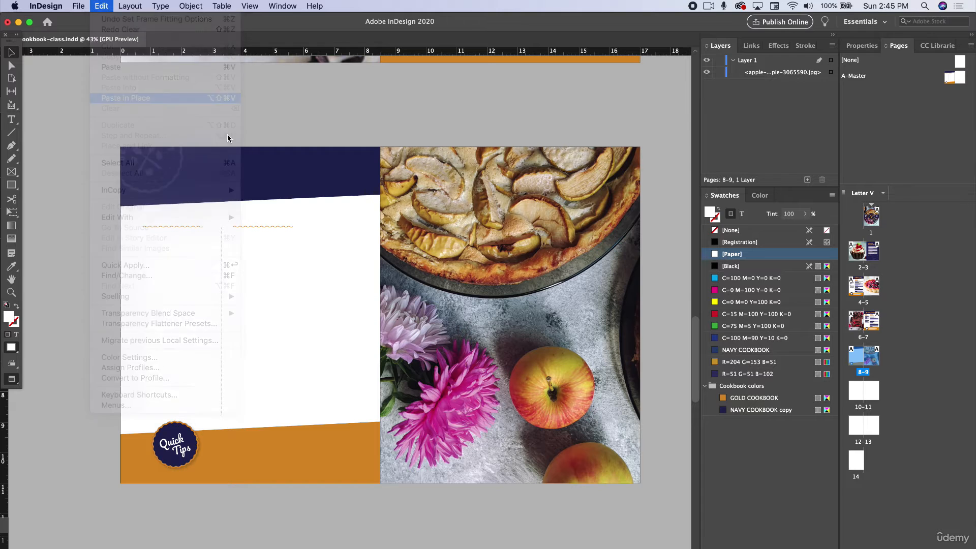
pyautogui.click(114, 268)
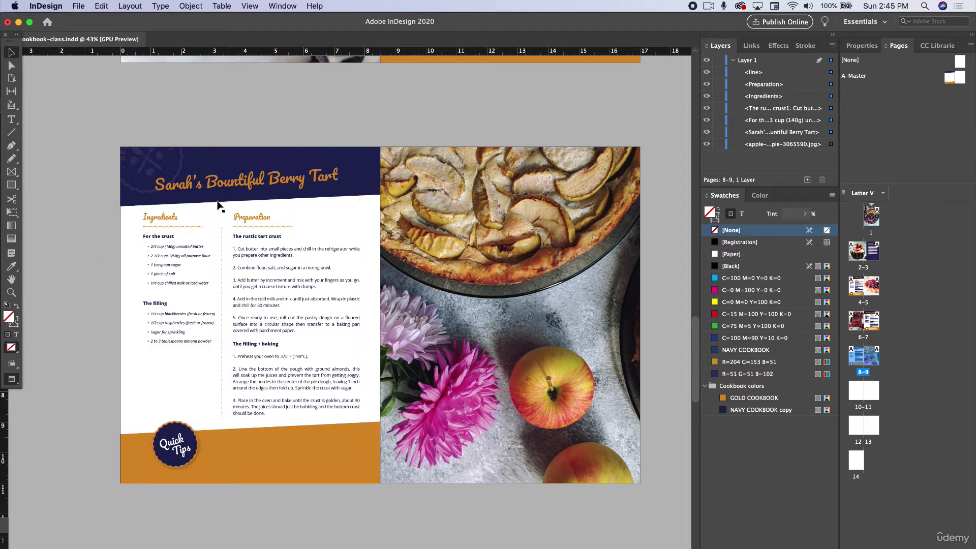
# - Change the pasted title on page 8 to "Apple Tart Recipe" and shift it to the right within the navy header
pyautogui.tripleClick(244, 187)
pyautogui.write('Apple Tart Recipe')
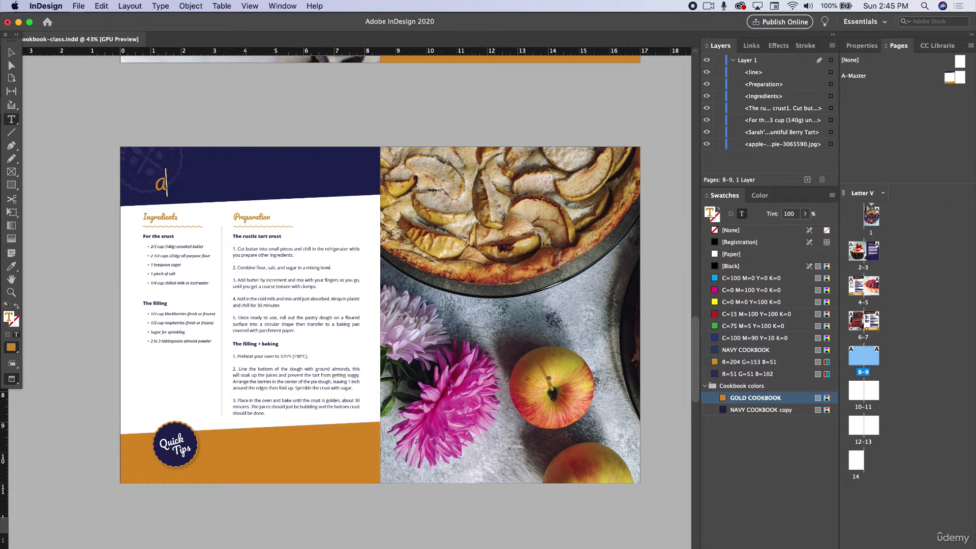
pyautogui.press('Escape')
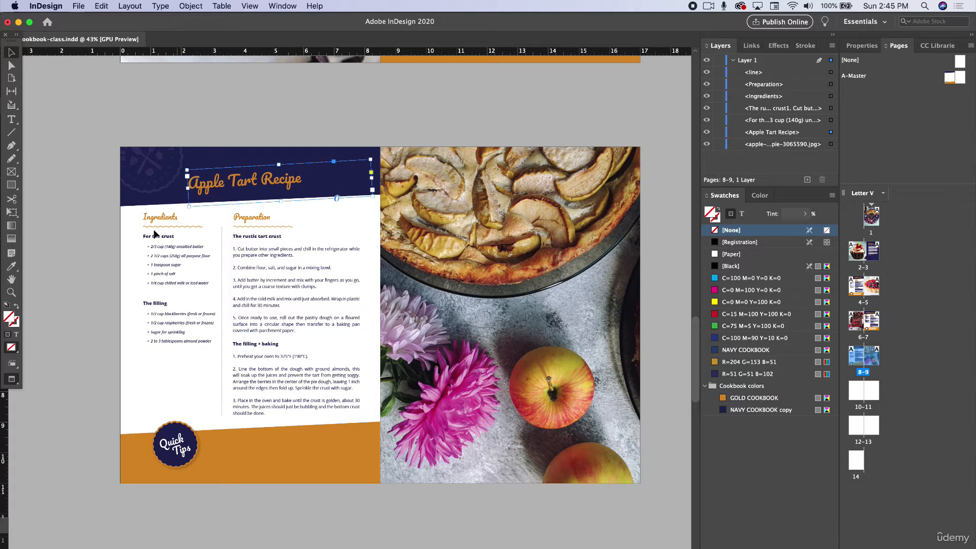
pyautogui.click(62, 265)
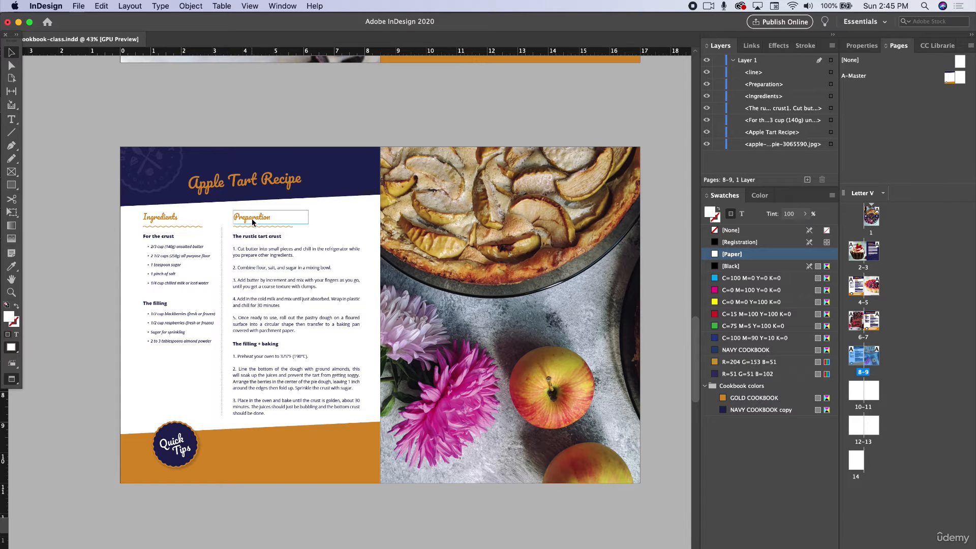
# - Copy the Quick Tips text from the berry tart spread on pages 4–5 and paste it in place on pages 8–9
pyautogui.scroll(1, 249, 222)
pyautogui.click(260, 454)
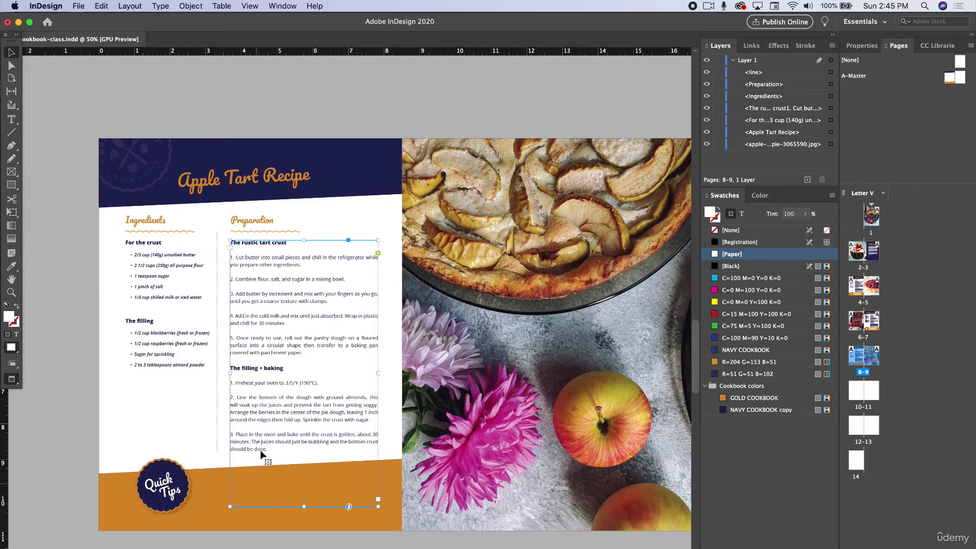
pyautogui.scroll(15, 259, 443)
pyautogui.scroll(-2, 259, 442)
pyautogui.click(262, 445)
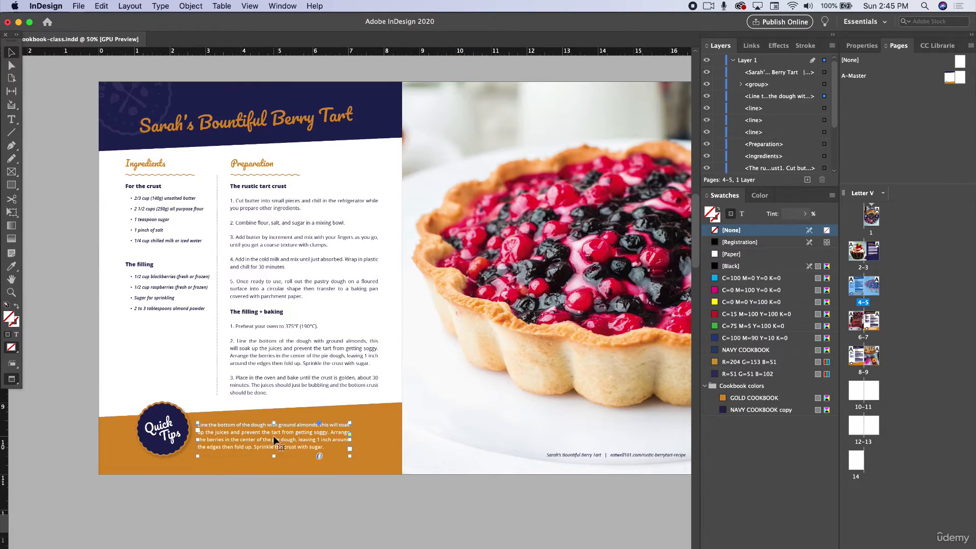
pyautogui.scroll(-12, 298, 473)
pyautogui.scroll(-12, 298, 470)
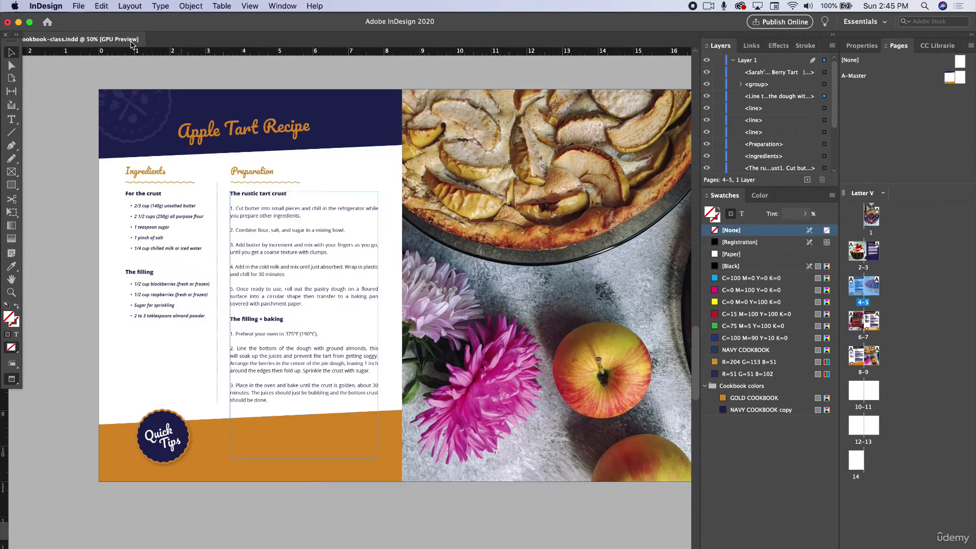
pyautogui.click(101, 5)
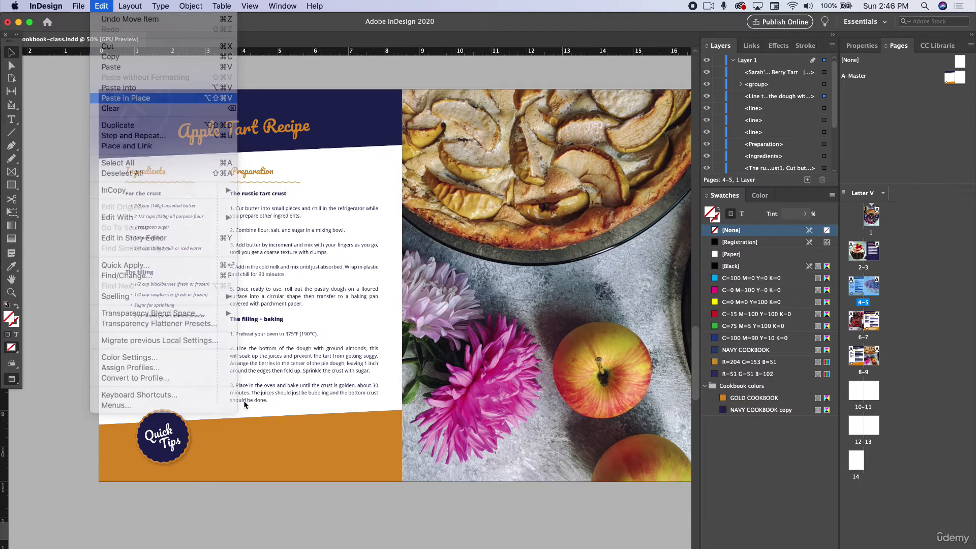
pyautogui.click(125, 97)
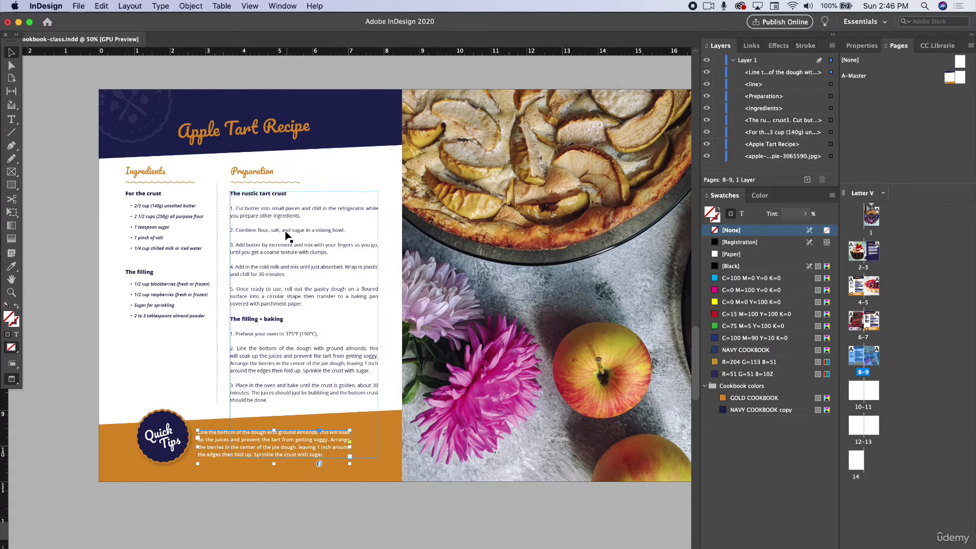
# - Copy the Ingredients and Preparation headings from page 8 and paste them in place on the left page of A-Master
pyautogui.scroll(2, 169, 189)
pyautogui.scroll(2, 169, 189)
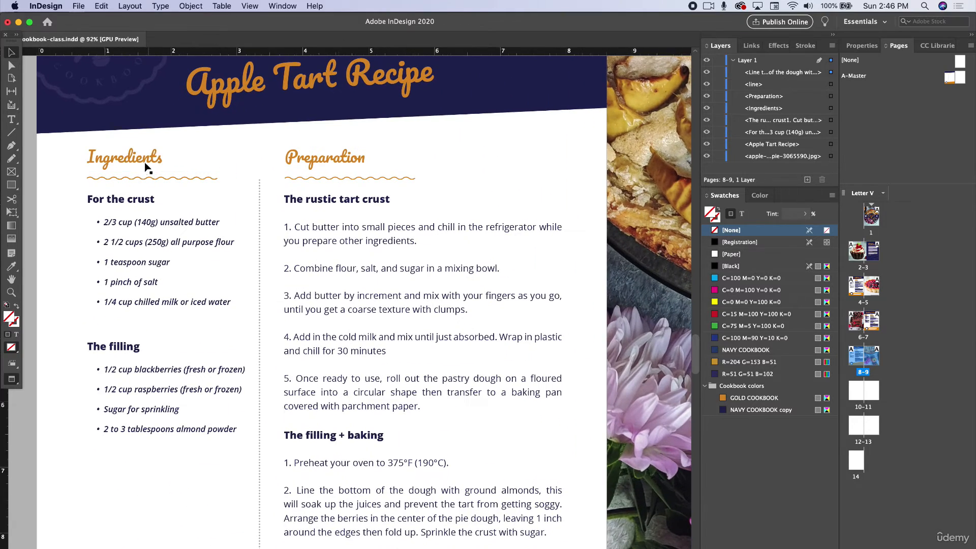
pyautogui.click(146, 166)
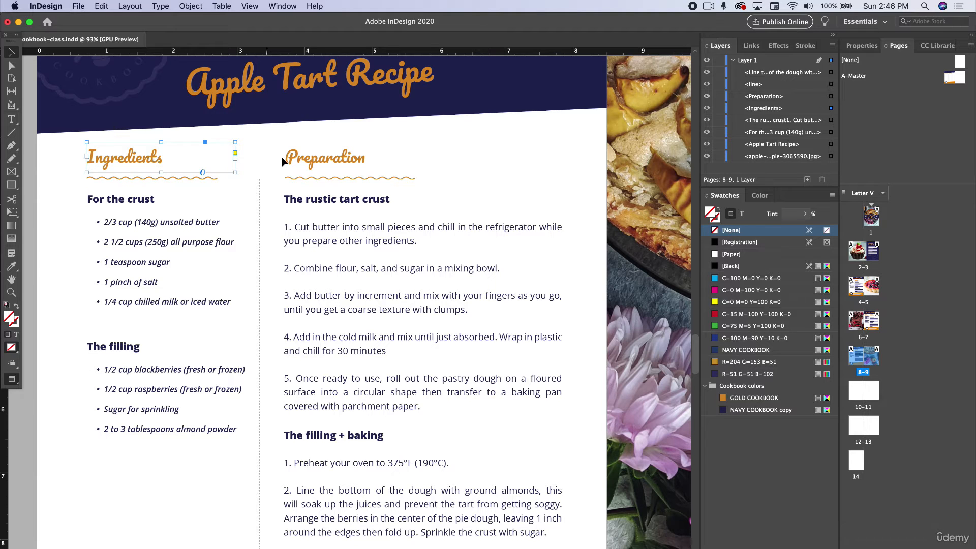
pyautogui.keyDown('shift'); pyautogui.click(310, 160); pyautogui.keyUp('shift')
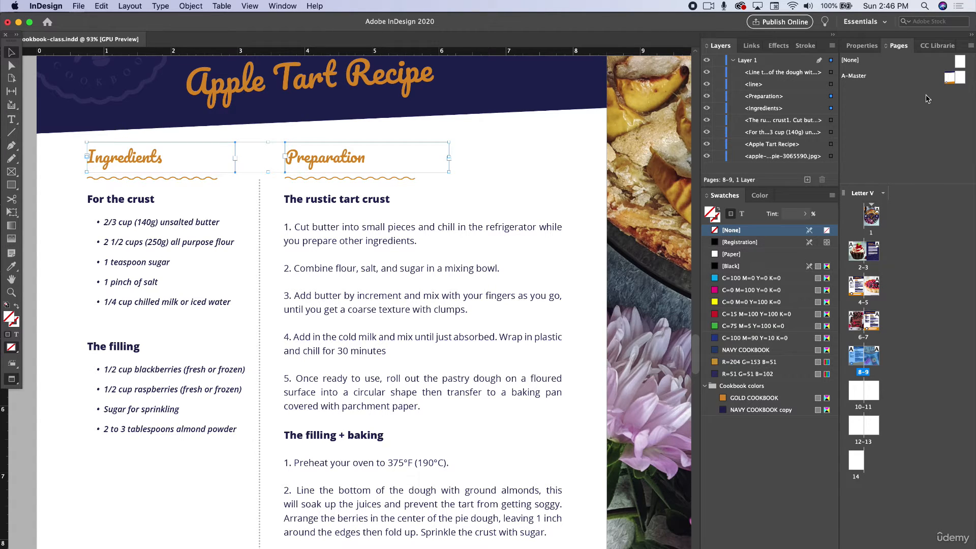
pyautogui.doubleClick(950, 77)
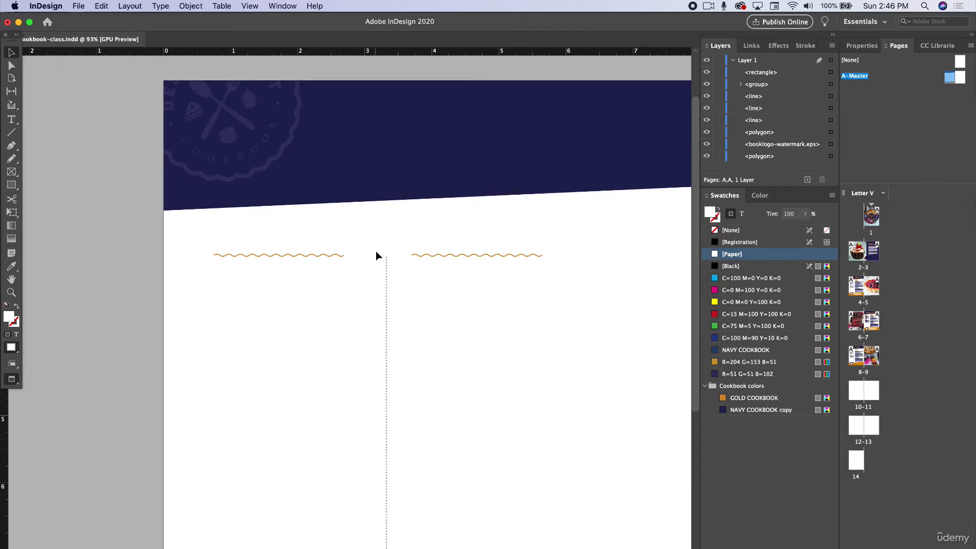
pyautogui.click(130, 6)
pyautogui.moveTo(101, 6)
pyautogui.click(116, 97)
# - Delete the local Ingredients and Preparation headings from page 8
pyautogui.doubleClick(858, 365)
pyautogui.click(292, 244)
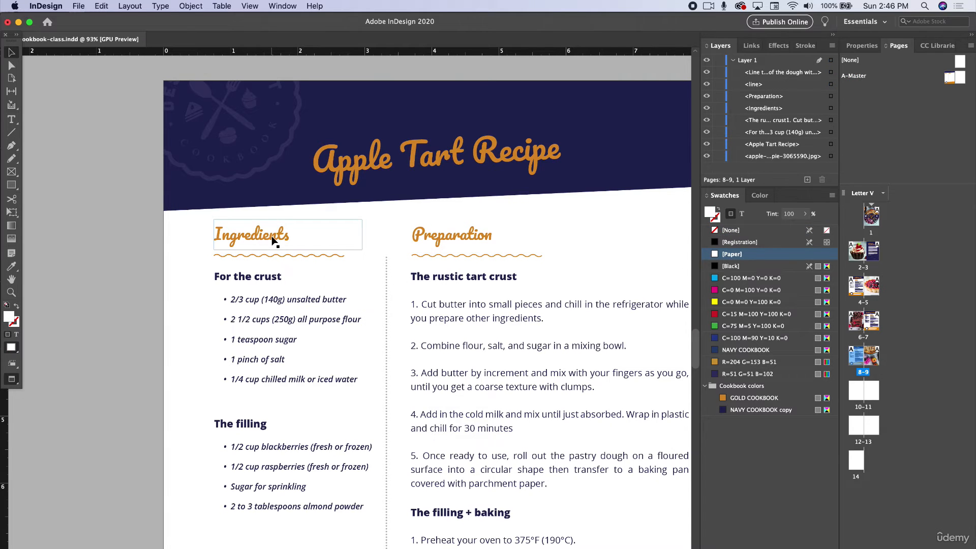
pyautogui.keyDown('shift'); pyautogui.click(439, 235); pyautogui.keyUp('shift')
pyautogui.press('BackSpace')
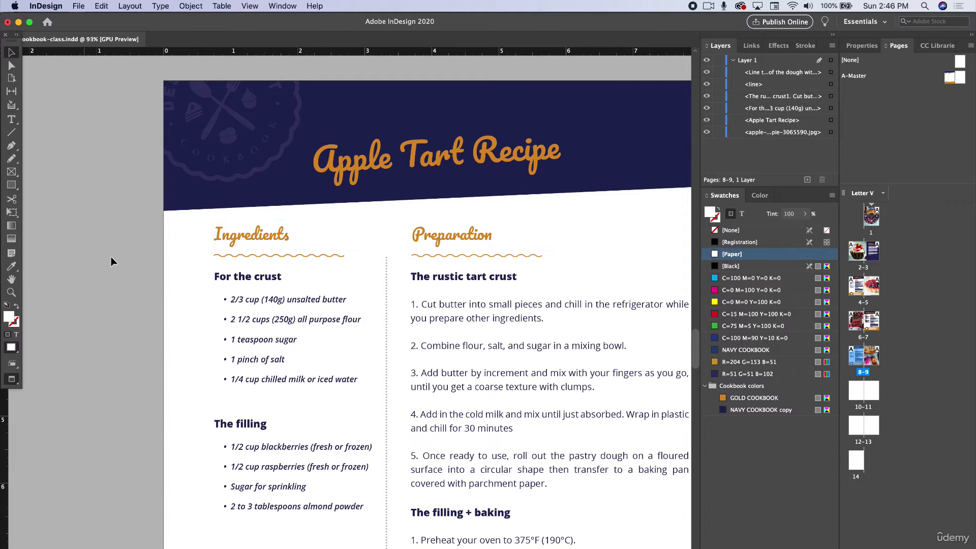
# - Apply A-Master to the blank spread on pages 12–13
pyautogui.scroll(-6, 146, 274)
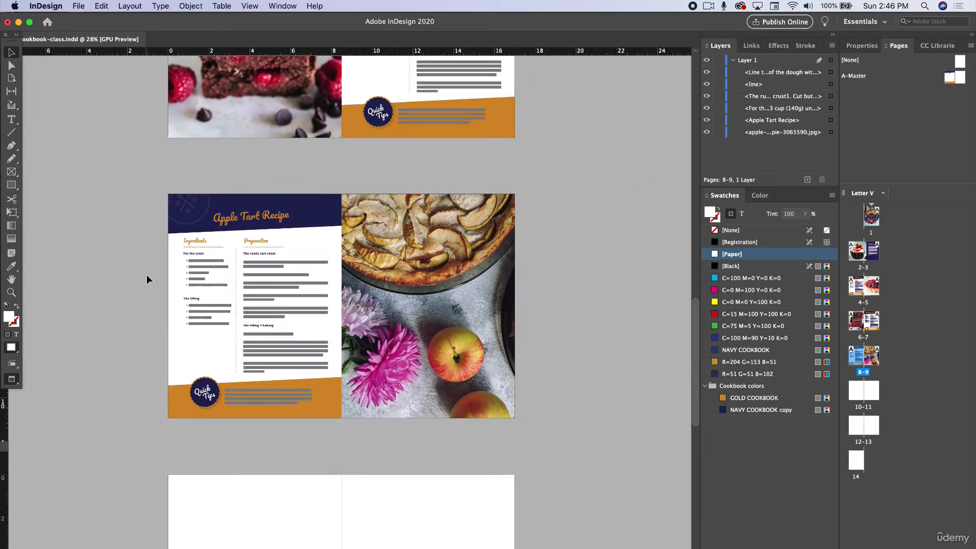
pyautogui.scroll(-4, 146, 275)
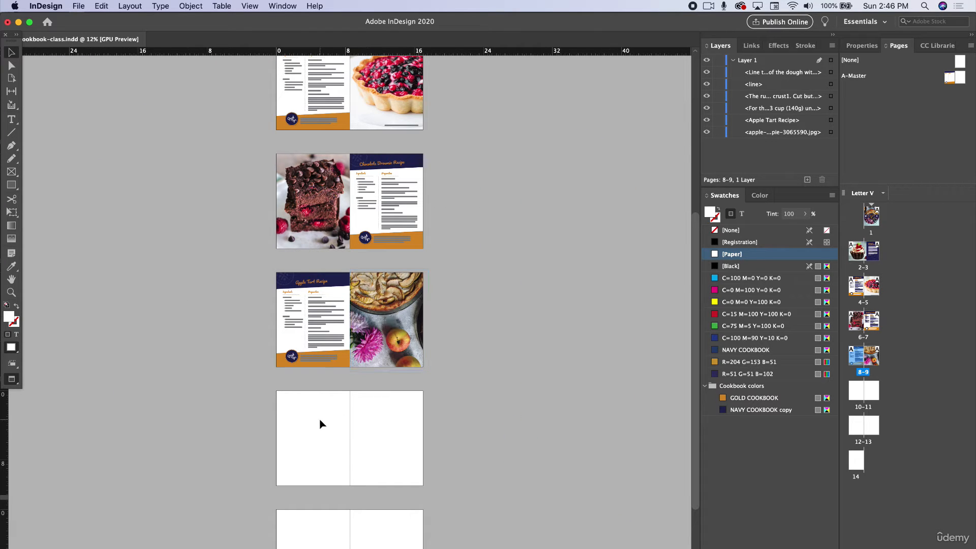
pyautogui.scroll(-5, 316, 430)
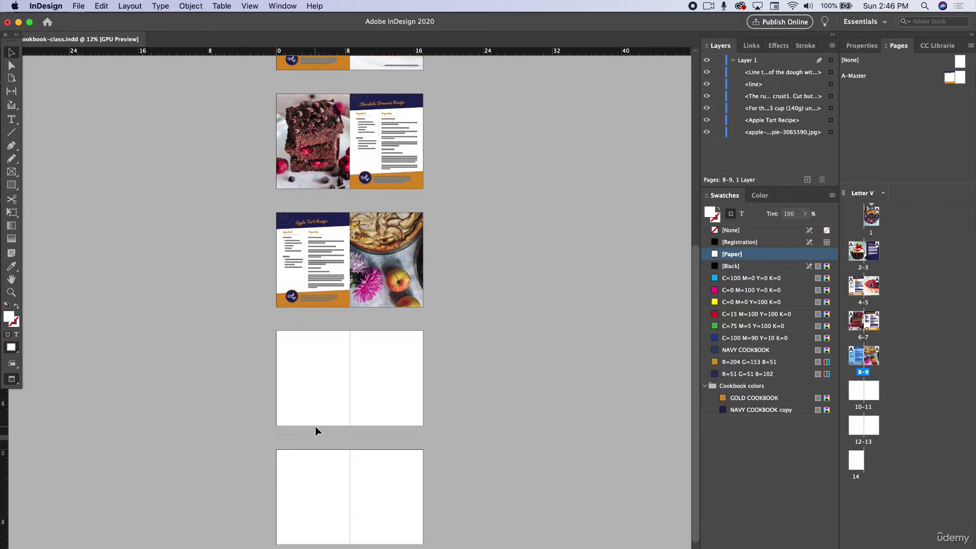
pyautogui.click(863, 425)
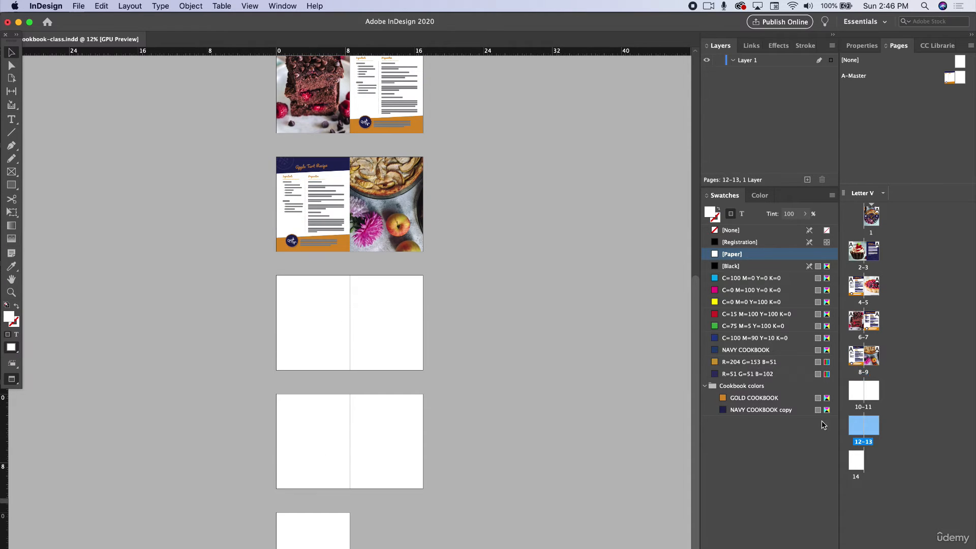
pyautogui.rightClick(859, 425)
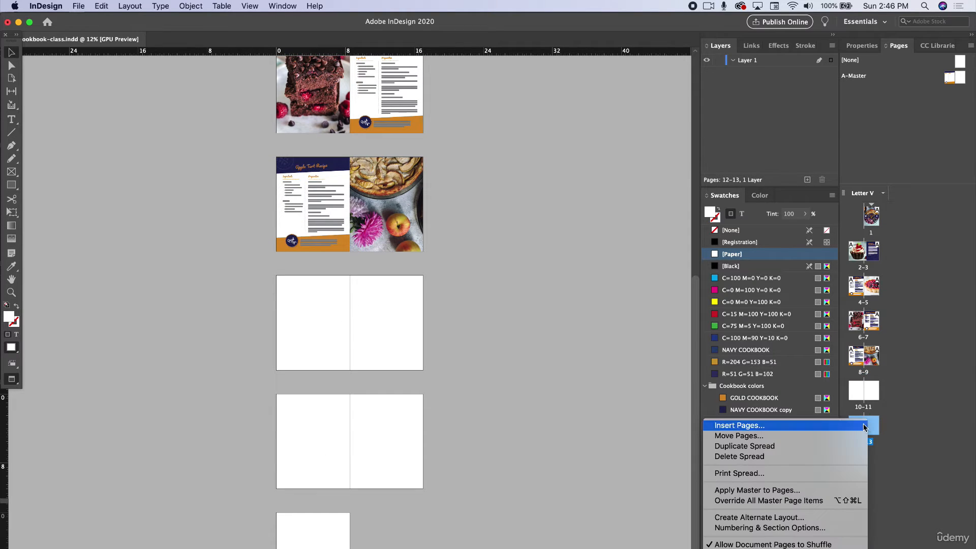
pyautogui.click(748, 490)
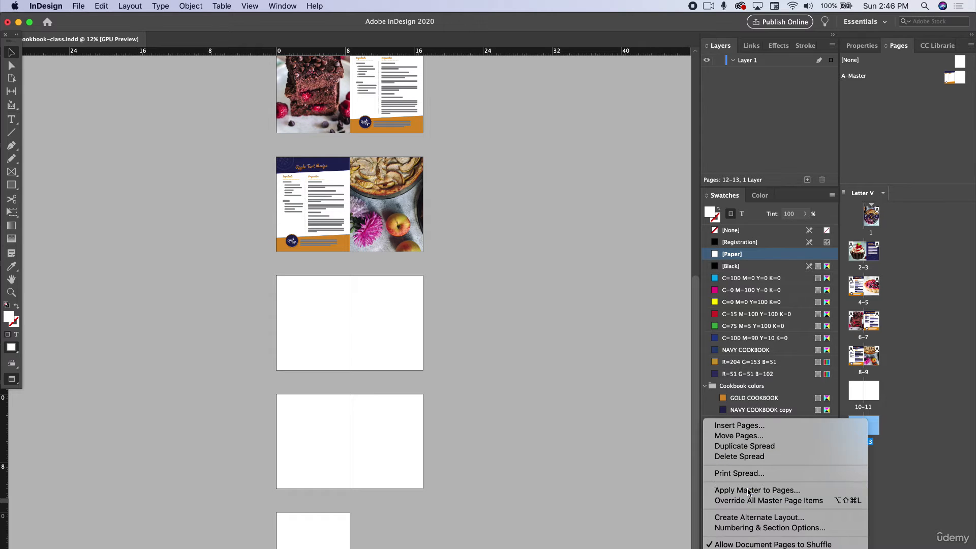
pyautogui.click(529, 300)
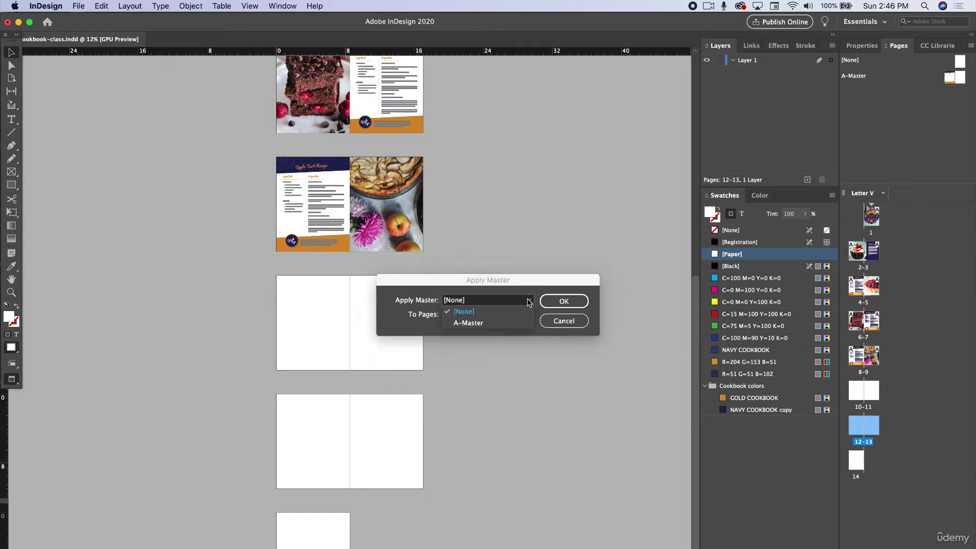
pyautogui.click(465, 323)
pyautogui.click(560, 301)
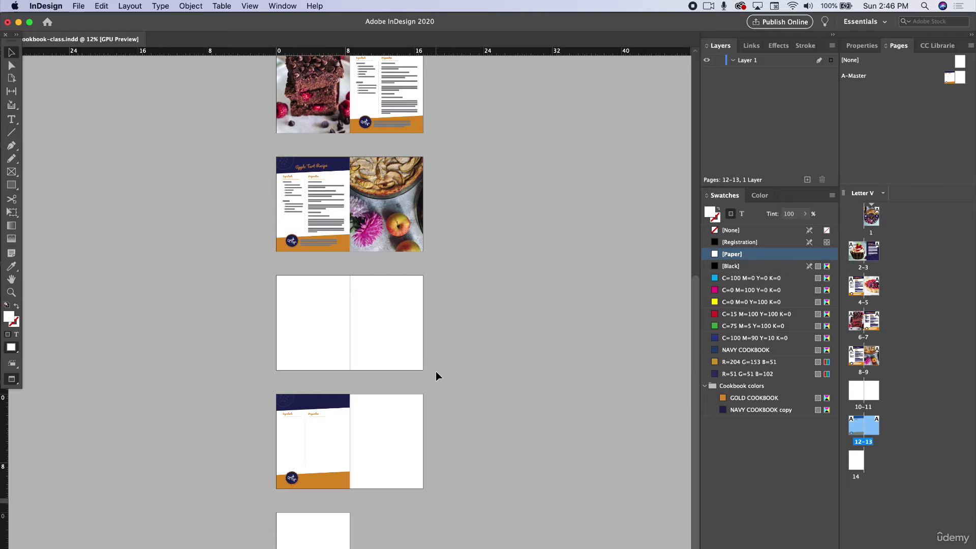
pyautogui.moveTo(237, 152); pyautogui.dragTo(443, 284)
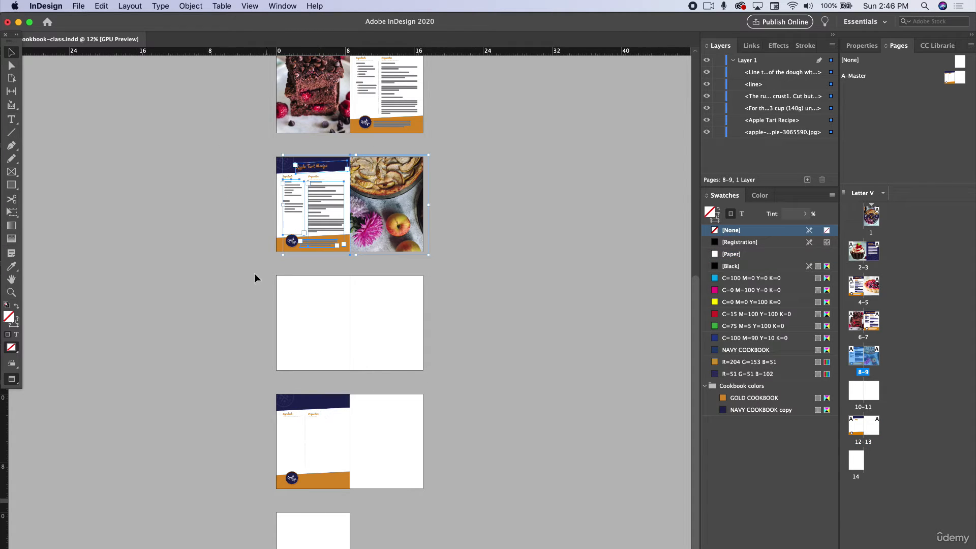
pyautogui.scroll(5, 284, 200)
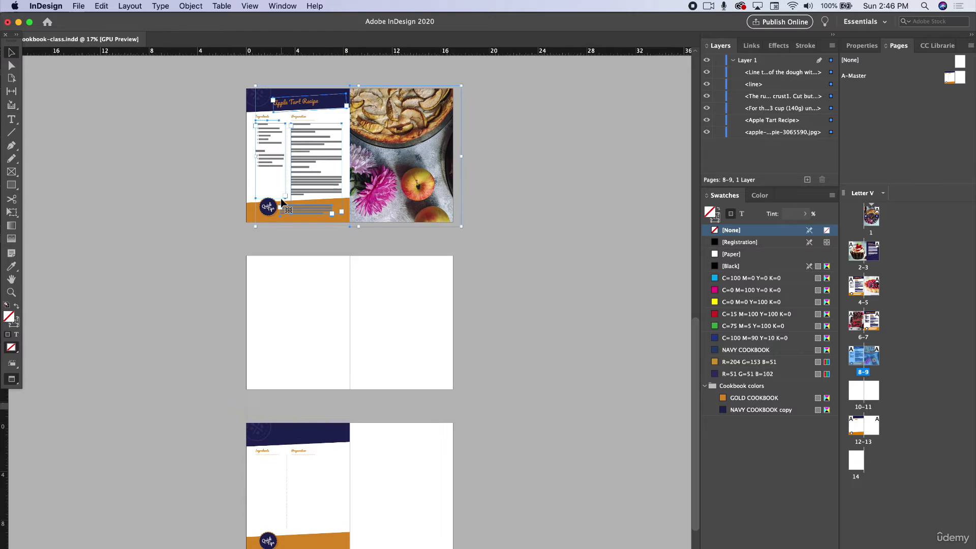
pyautogui.scroll(4, 284, 200)
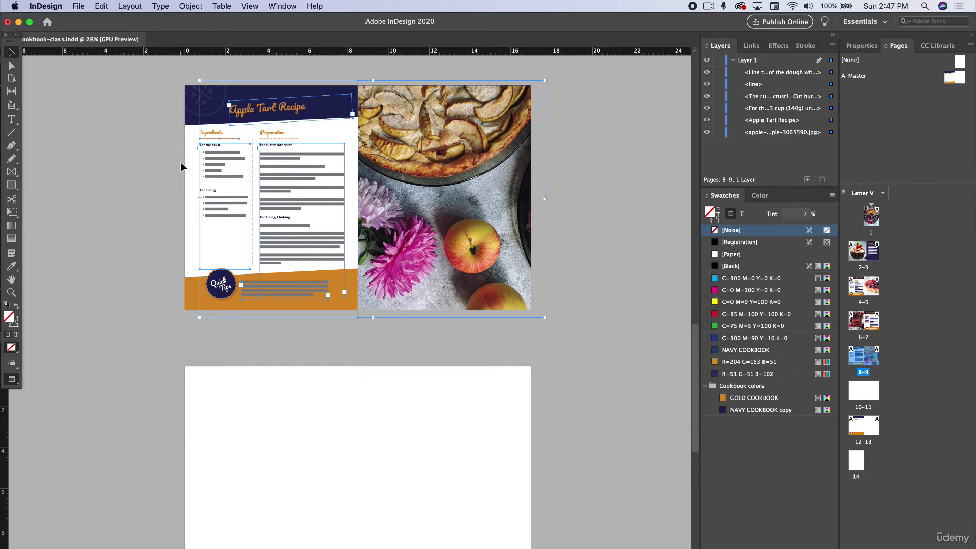
pyautogui.click(127, 185)
# - Copy the apple tart title, recipe text and Quick Tips text from page 8 and paste them in place on pages 12–13
pyautogui.scroll(4, 228, 173)
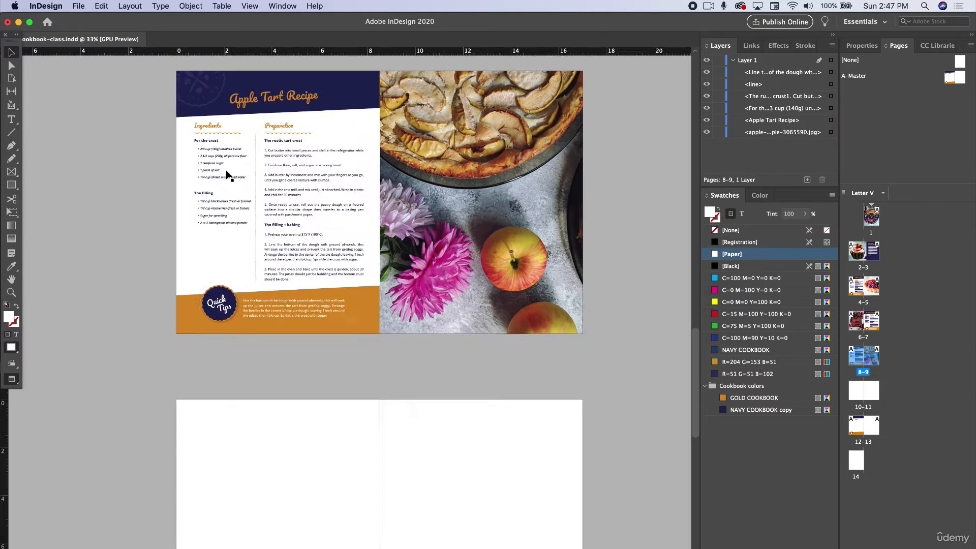
pyautogui.scroll(2, 278, 171)
pyautogui.scroll(2, 279, 175)
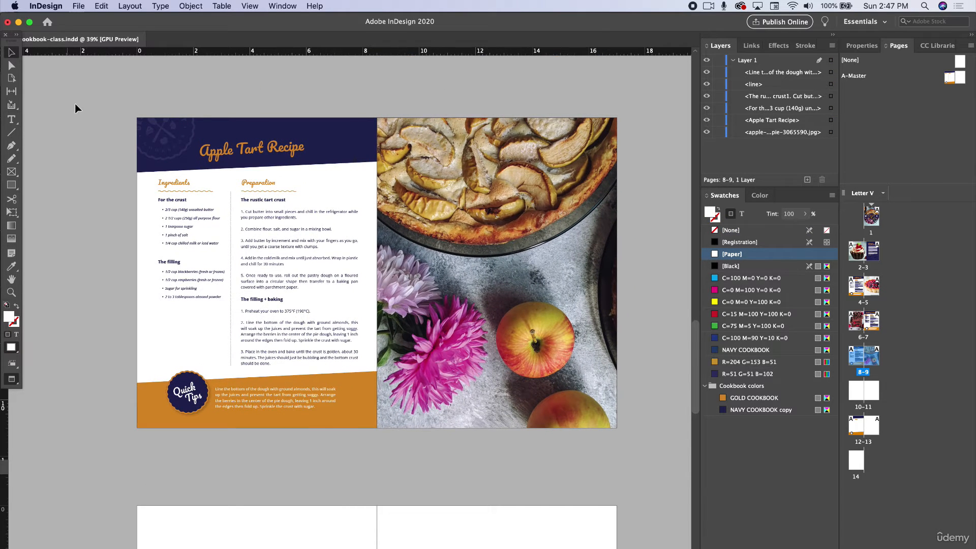
pyautogui.moveTo(91, 120); pyautogui.dragTo(348, 469)
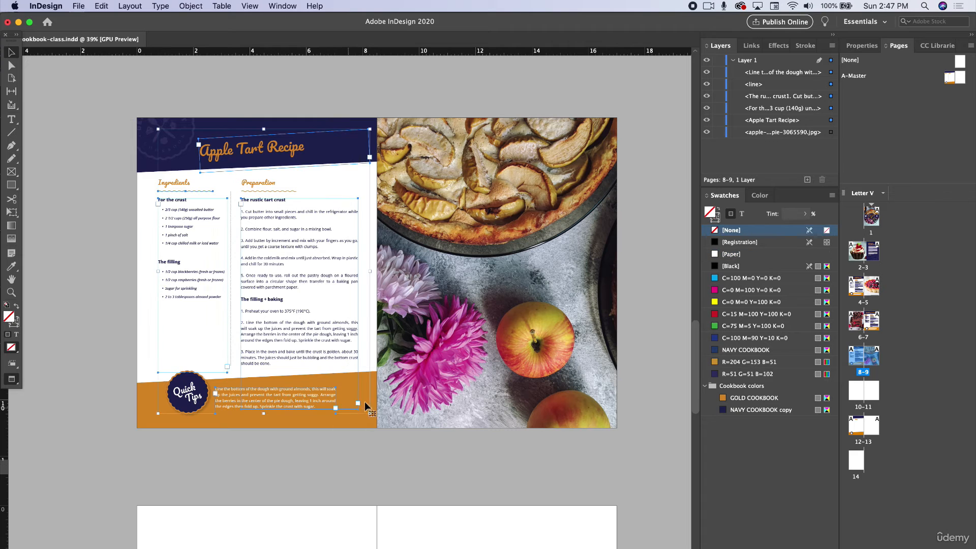
pyautogui.scroll(-5, 389, 393)
pyautogui.scroll(-5, 388, 395)
pyautogui.scroll(-6, 388, 394)
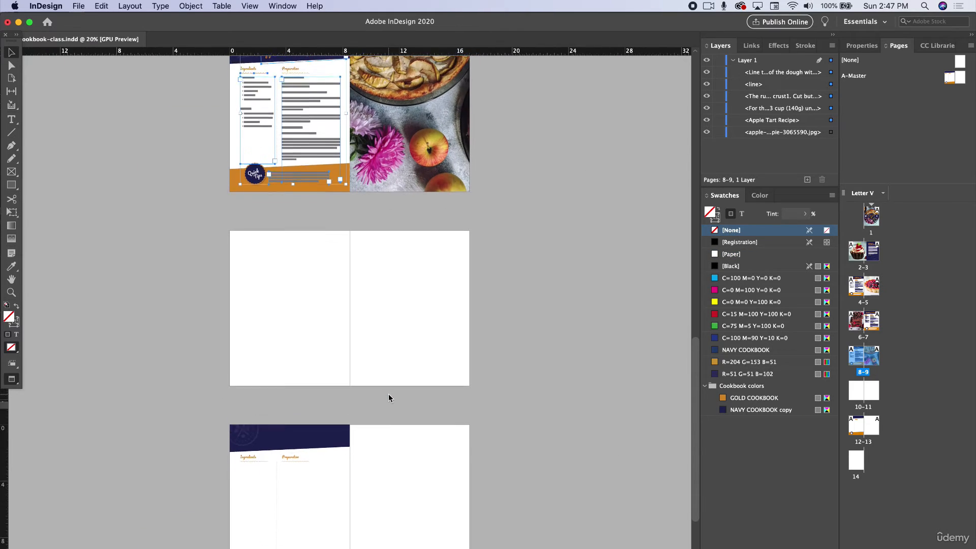
pyautogui.click(297, 400)
pyautogui.click(101, 5)
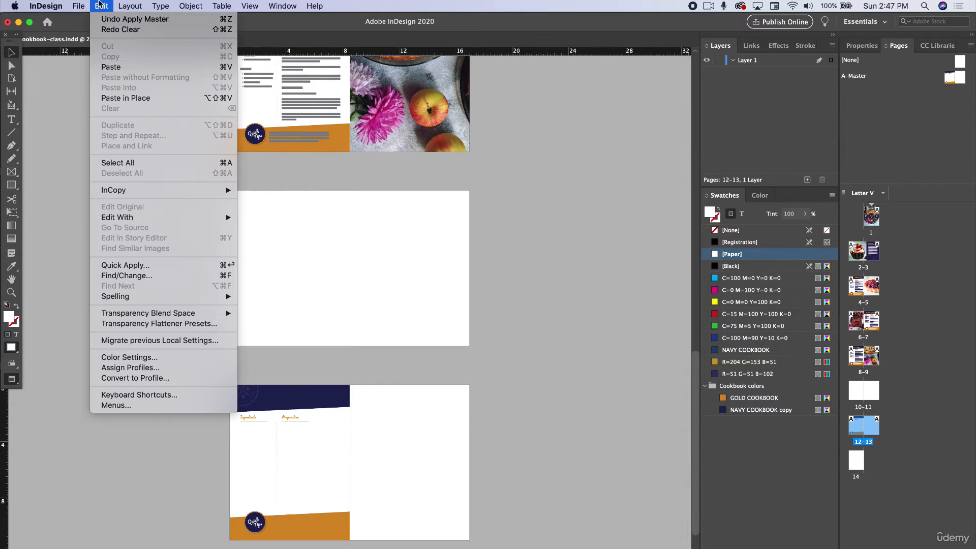
pyautogui.click(127, 98)
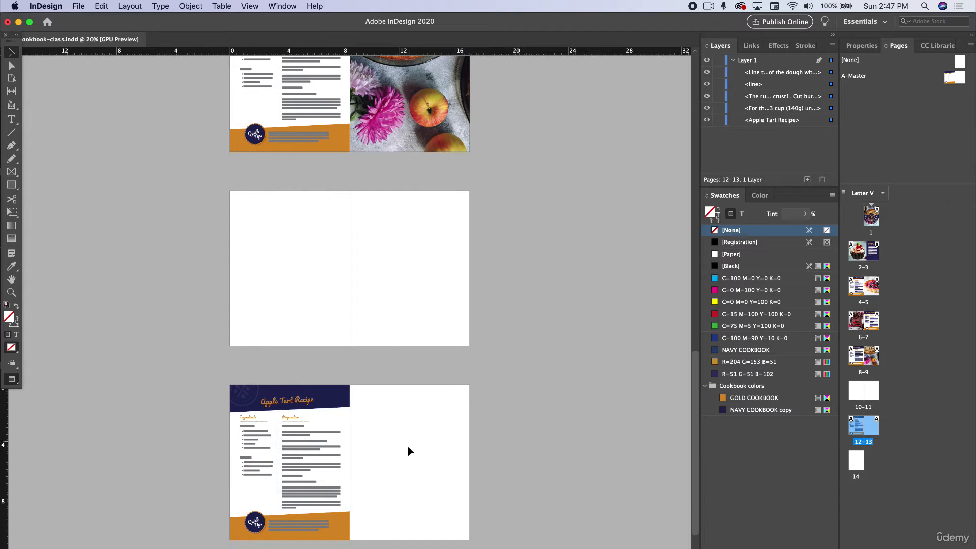
# - Copy the apple pie photo from page 9, move the pasted copy onto page 13 beside the recipe, and deselect it
pyautogui.click(410, 451)
pyautogui.scroll(-1, 409, 451)
pyautogui.click(421, 93)
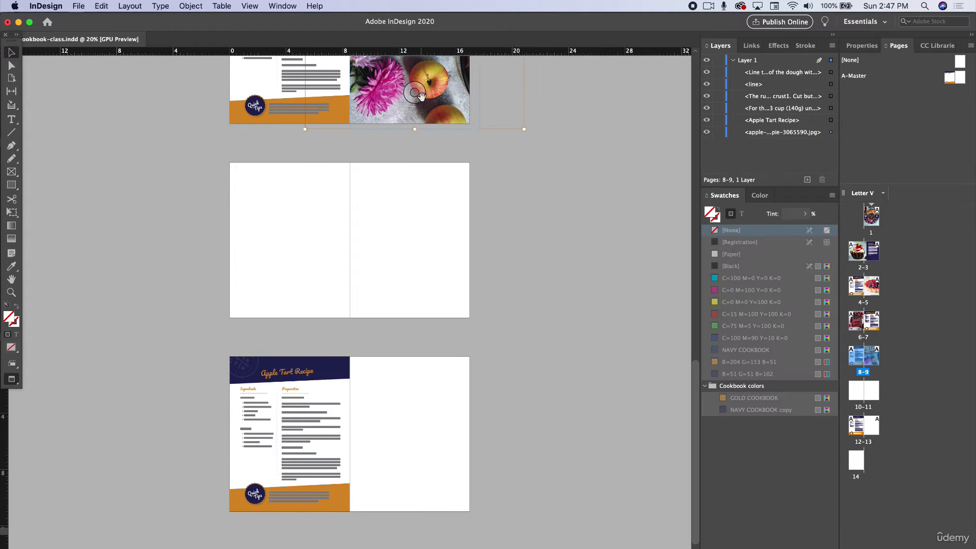
pyautogui.press('super+v')
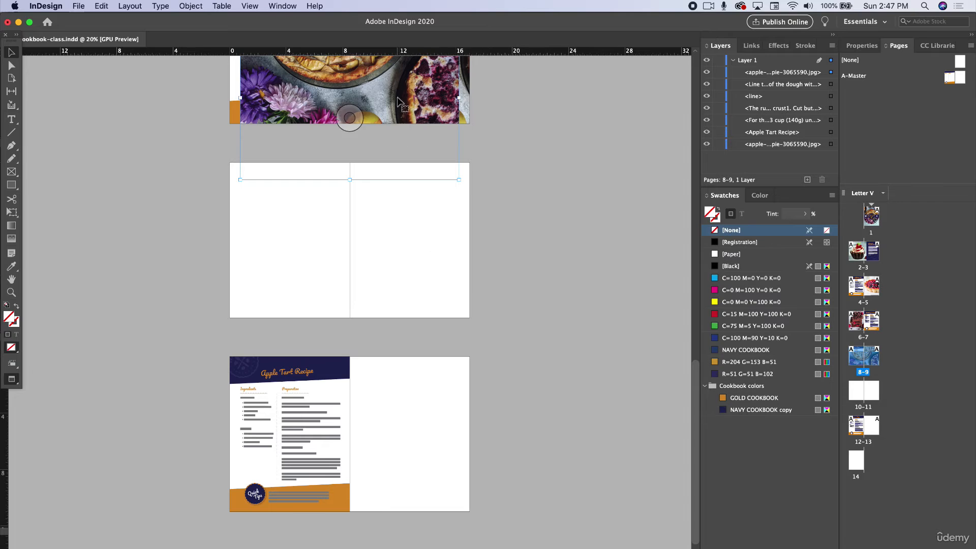
pyautogui.moveTo(399, 98); pyautogui.dragTo(504, 433)
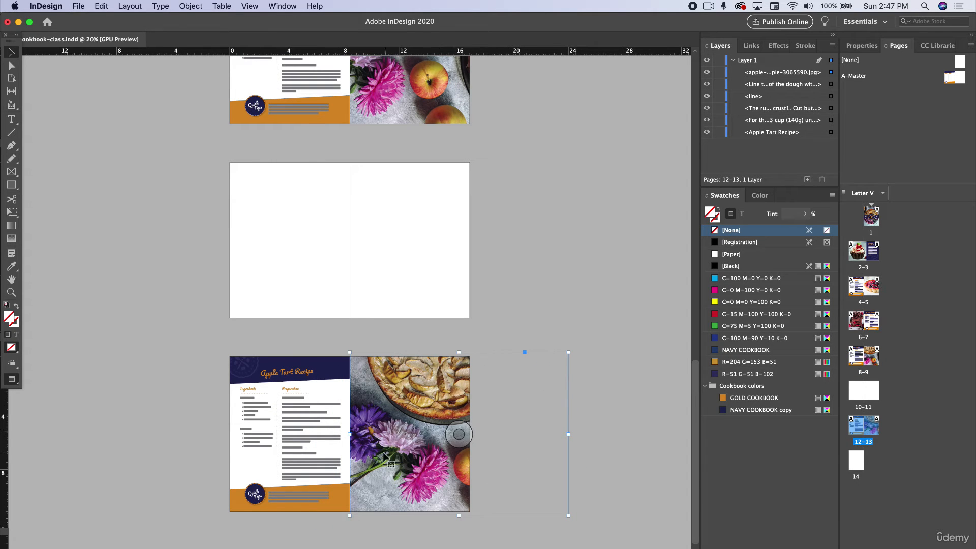
pyautogui.click(174, 384)
pyautogui.scroll(-1, 193, 398)
pyautogui.scroll(-3, 193, 397)
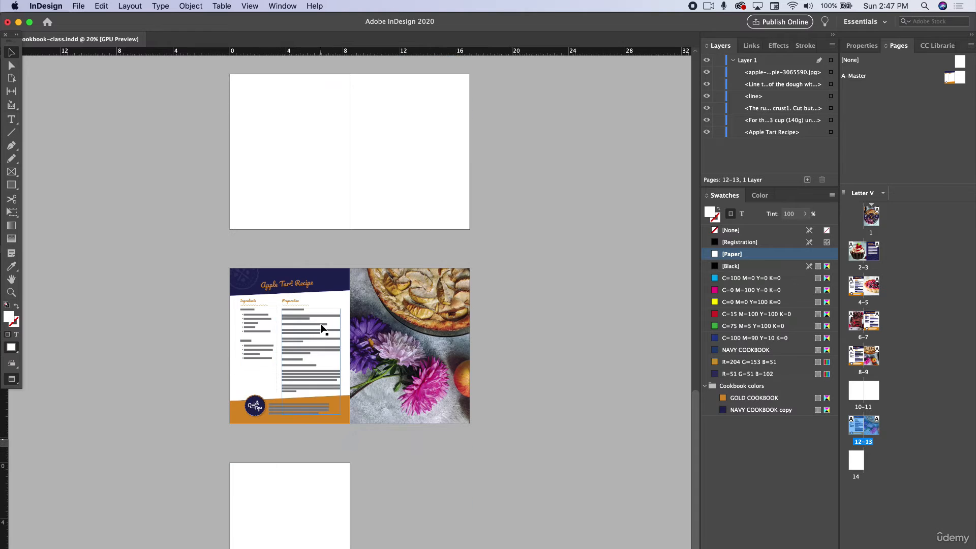
pyautogui.scroll(4, 320, 211)
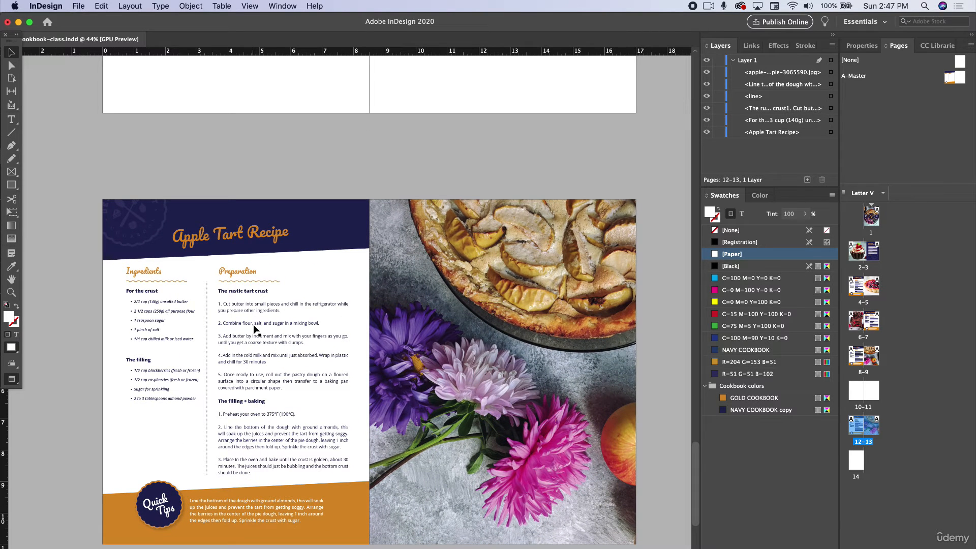
pyautogui.scroll(-3, 254, 324)
pyautogui.scroll(6, 253, 324)
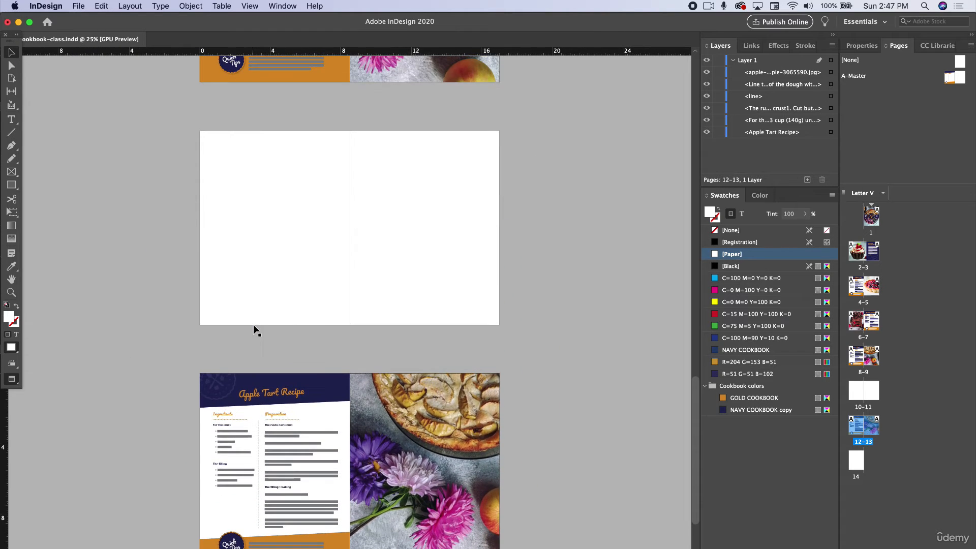
# - Select and copy everything on the Chocolate Brownie Recipe spread on pages 6–7
pyautogui.scroll(5, 253, 324)
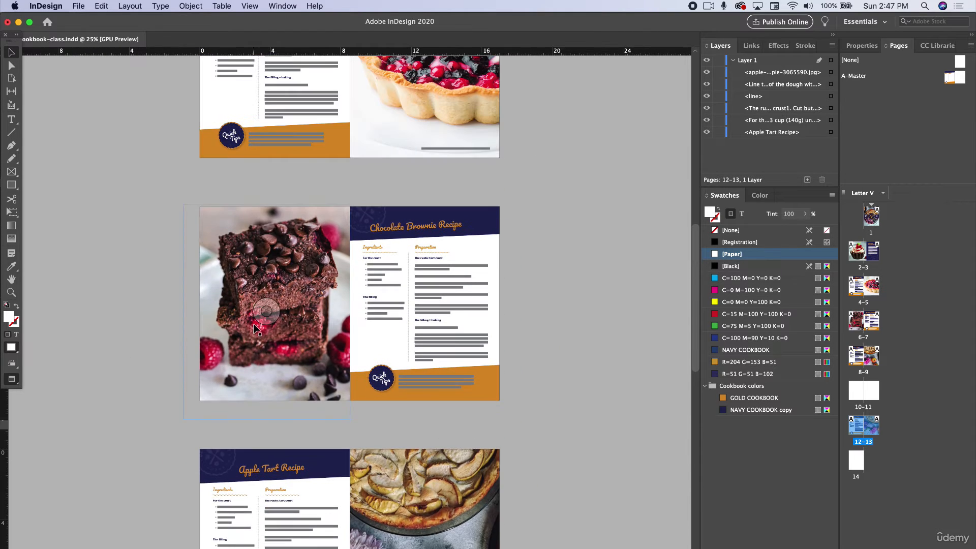
pyautogui.click(267, 365)
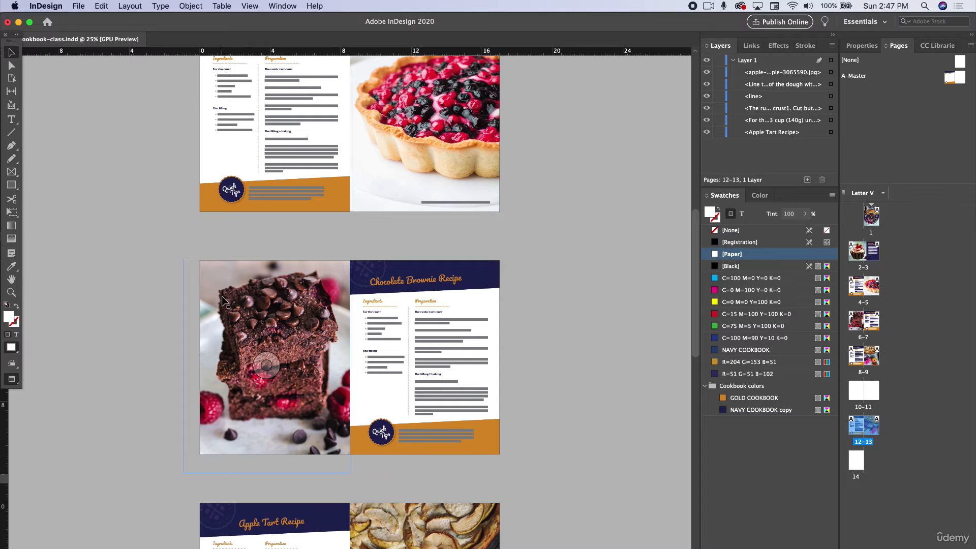
pyautogui.scroll(-1, 280, 336)
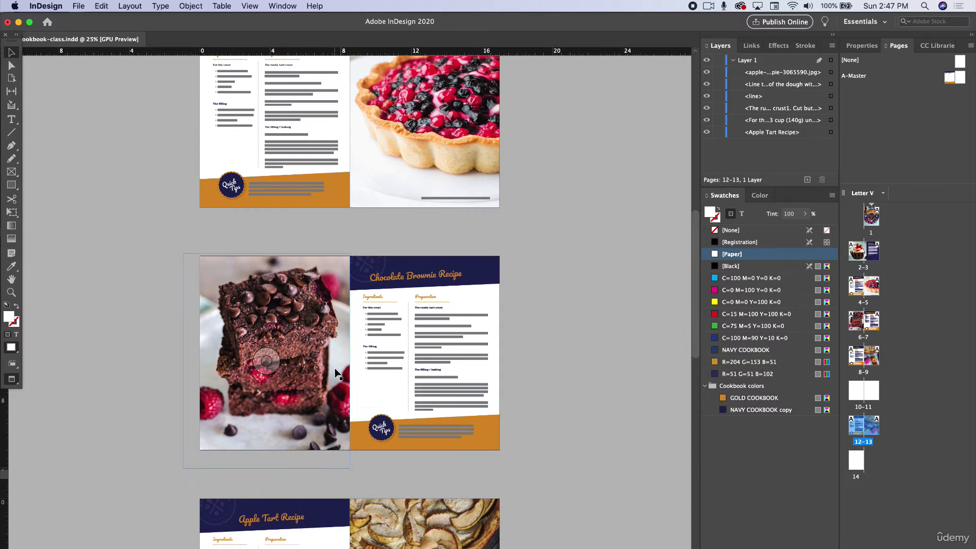
pyautogui.scroll(4, 376, 421)
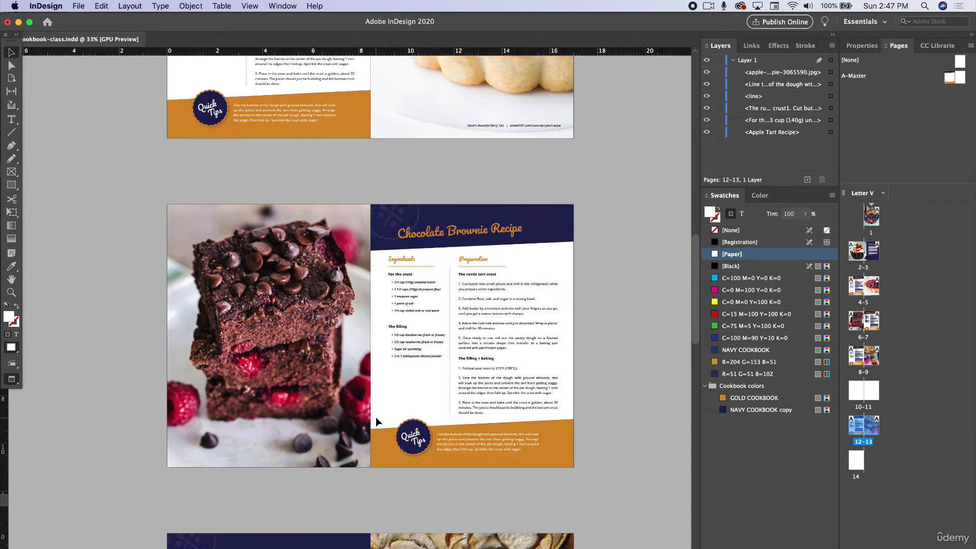
pyautogui.moveTo(71, 157); pyautogui.dragTo(649, 512)
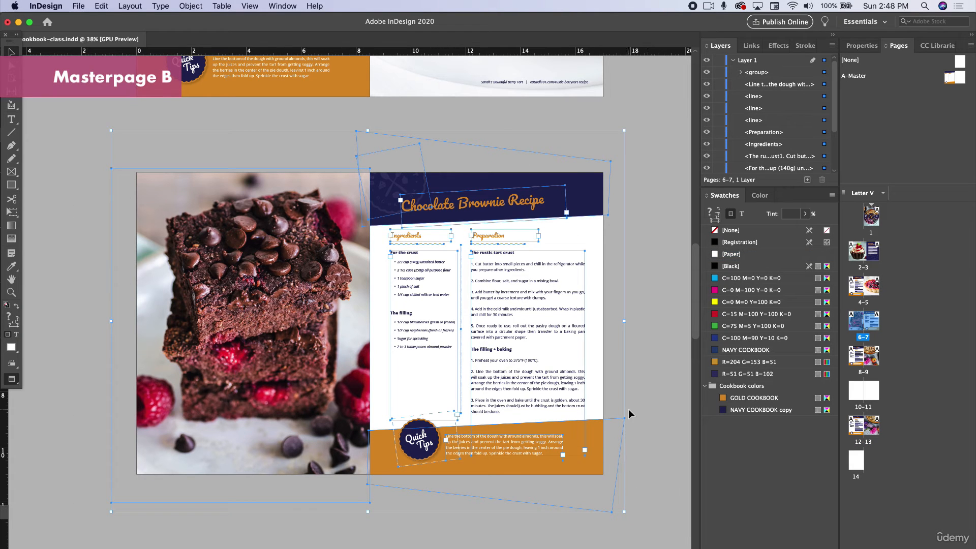
# - Create a new two-page Letter master named Master with prefix B, based on no other master
pyautogui.doubleClick(953, 77)
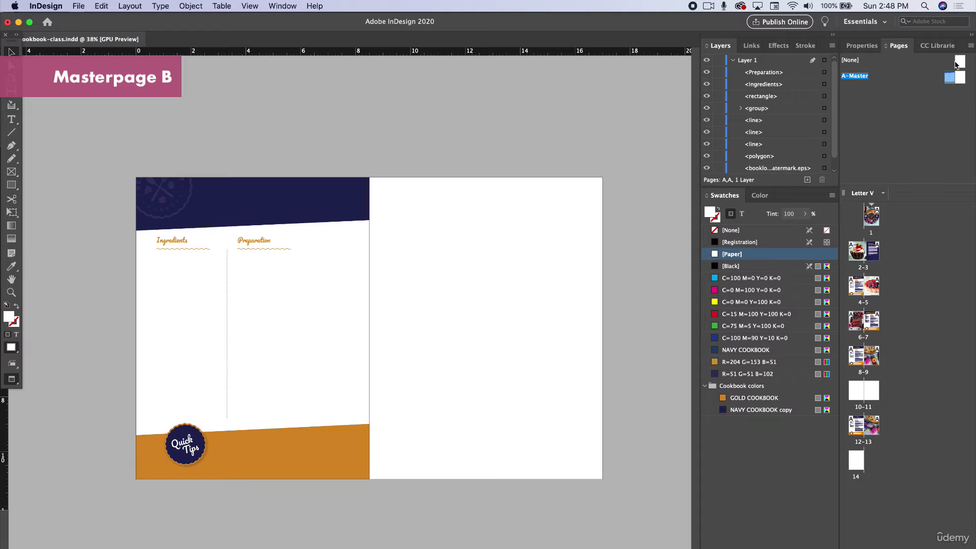
pyautogui.click(971, 47)
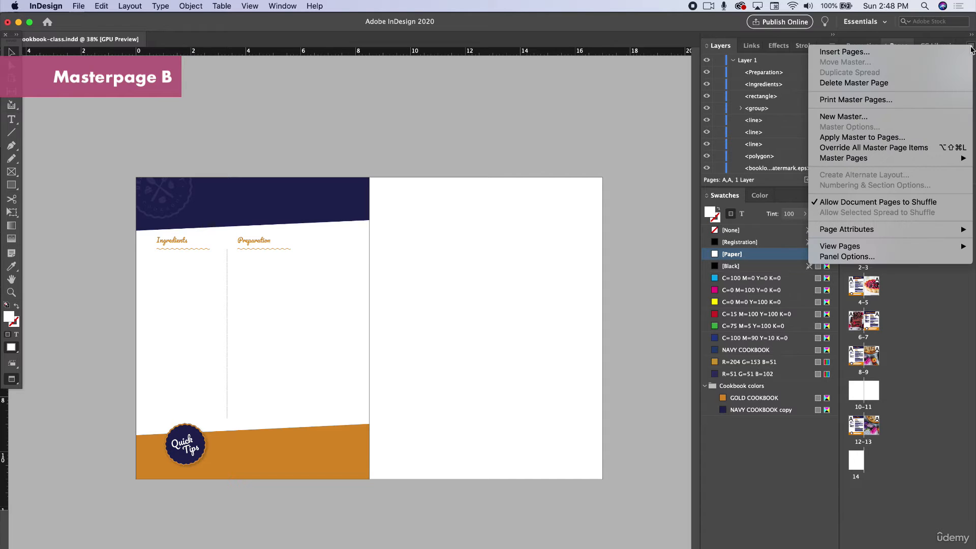
pyautogui.click(844, 116)
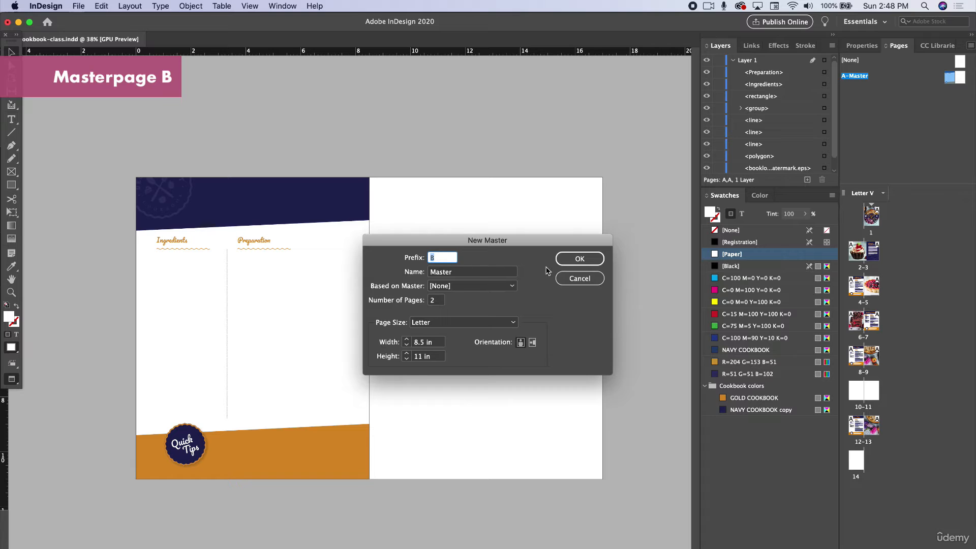
pyautogui.click(569, 261)
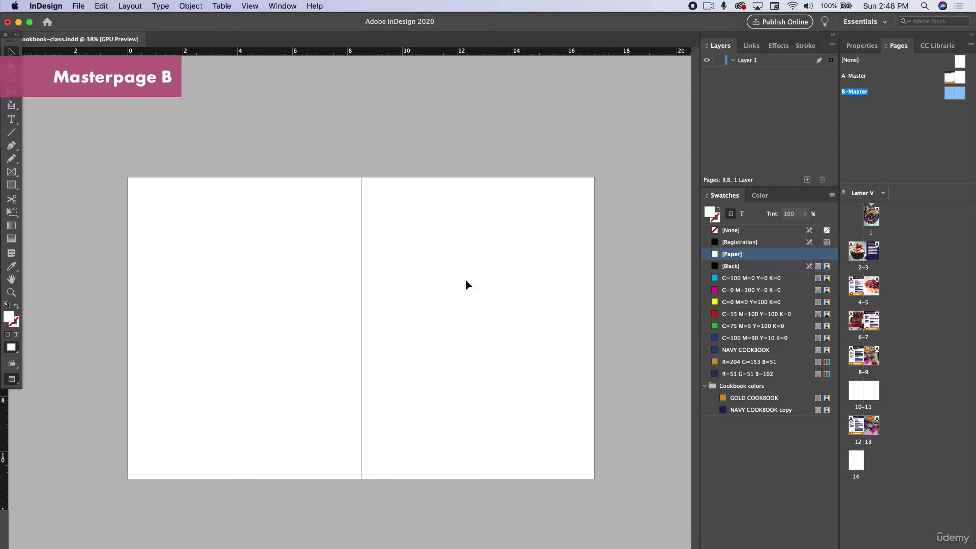
# - Paste the copied brownie spread in place on B-Master and deselect it
pyautogui.click(98, 5)
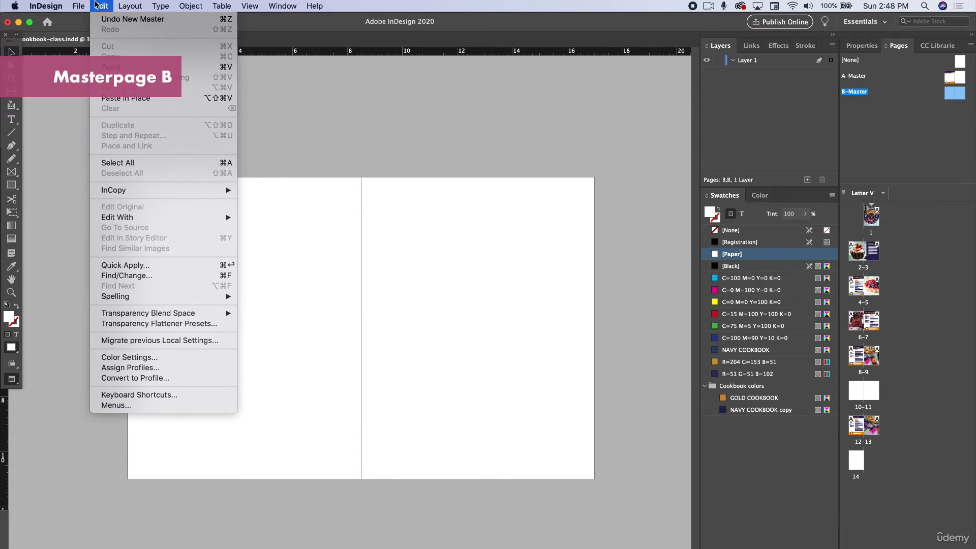
pyautogui.click(124, 101)
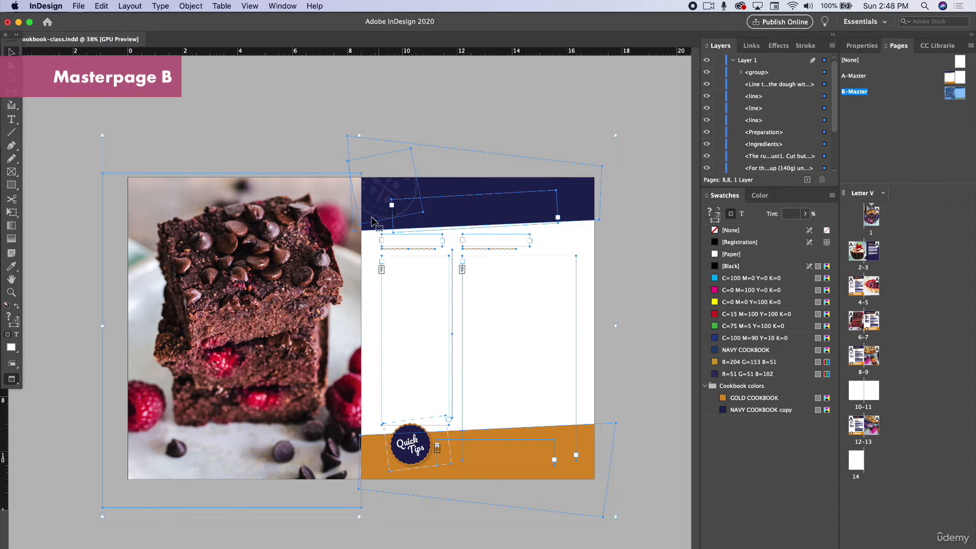
pyautogui.click(361, 105)
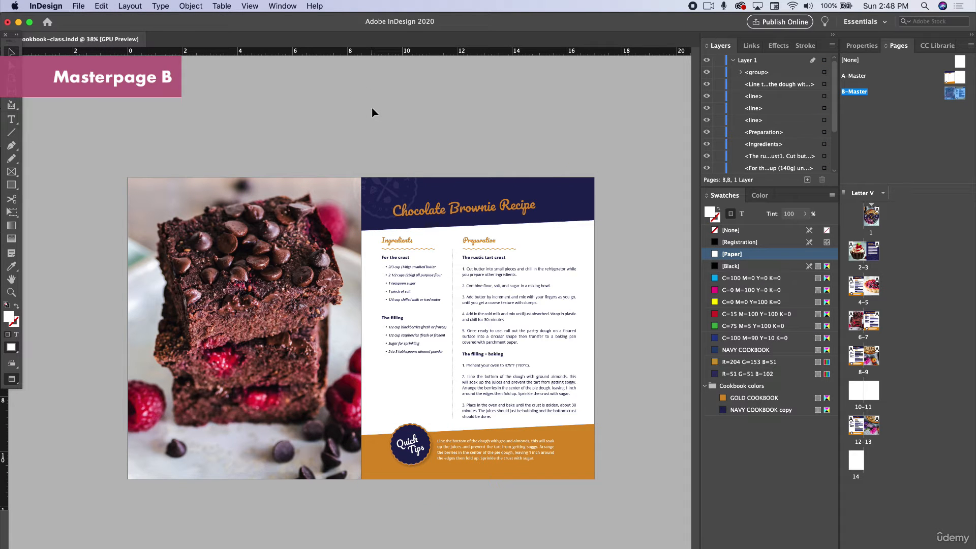
# - Delete the brownie title, the ingredients and preparation body text, and the Quick Tips text from B-Master
pyautogui.click(423, 215)
pyautogui.press('BackSpace')
pyautogui.click(399, 256)
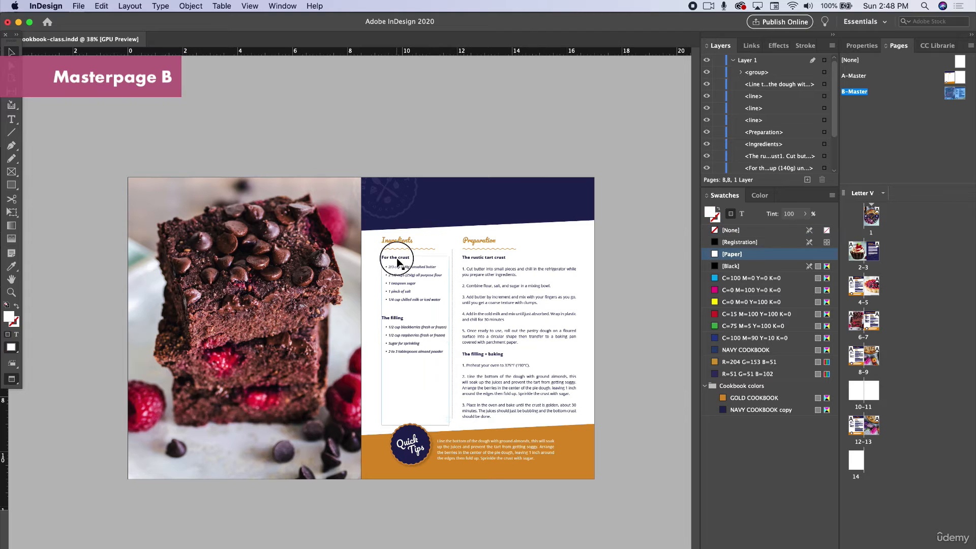
pyautogui.press('BackSpace')
pyautogui.click(486, 262)
pyautogui.press('BackSpace')
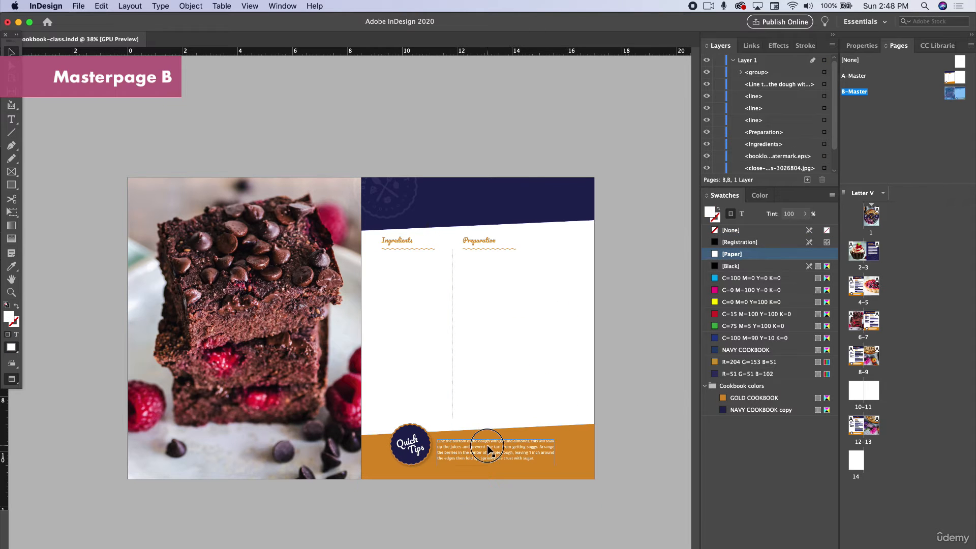
pyautogui.click(488, 444)
pyautogui.press('BackSpace')
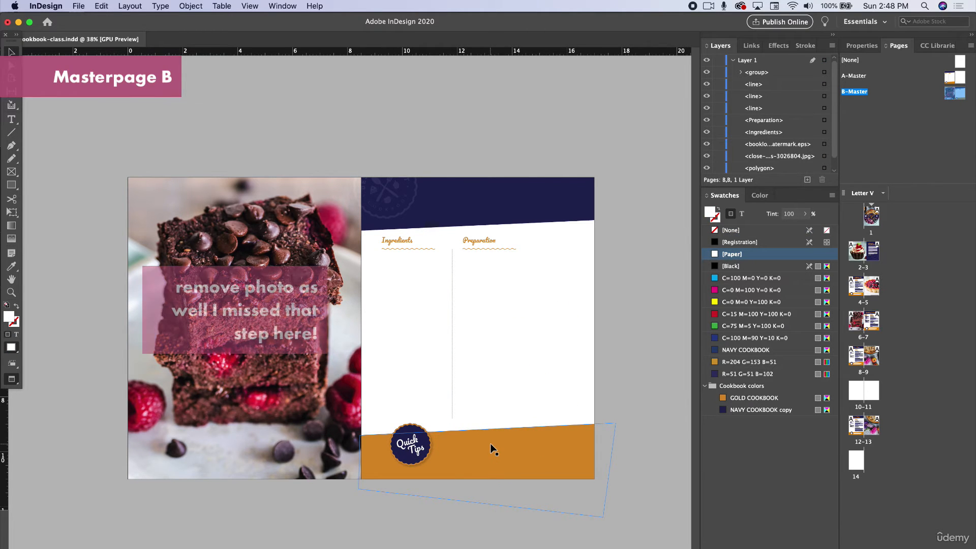
# - Apply B-Master to the blank spread on pages 10–11
pyautogui.doubleClick(855, 390)
pyautogui.rightClick(871, 391)
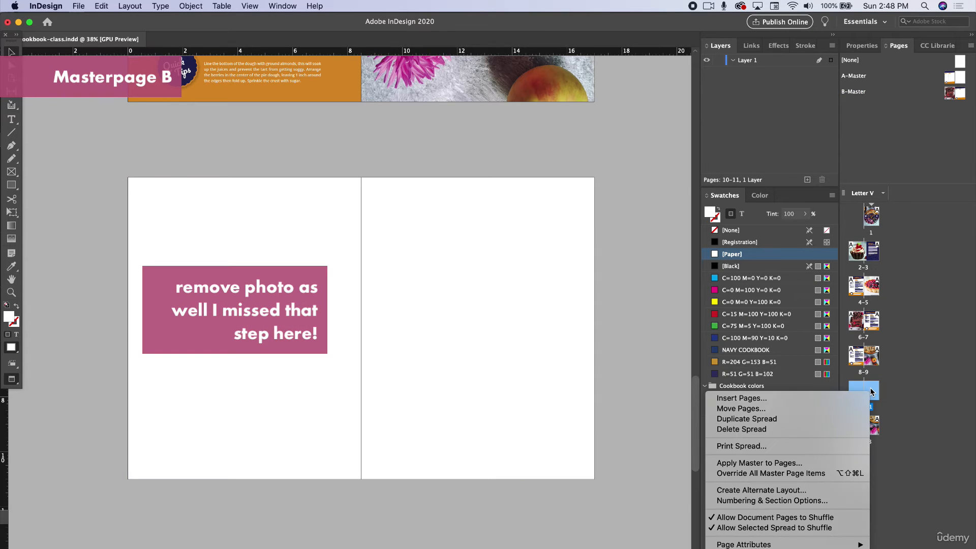
pyautogui.click(761, 463)
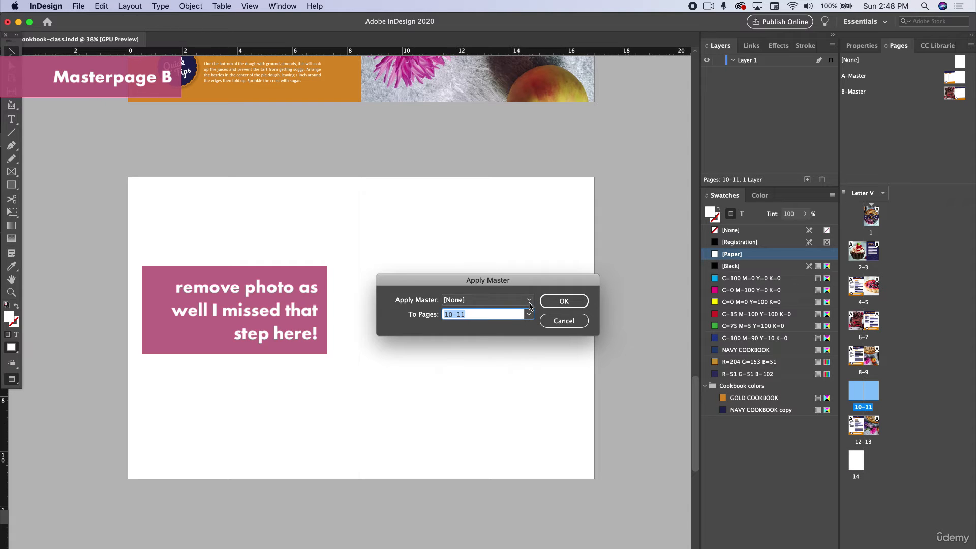
pyautogui.click(529, 300)
pyautogui.click(491, 336)
pyautogui.click(563, 306)
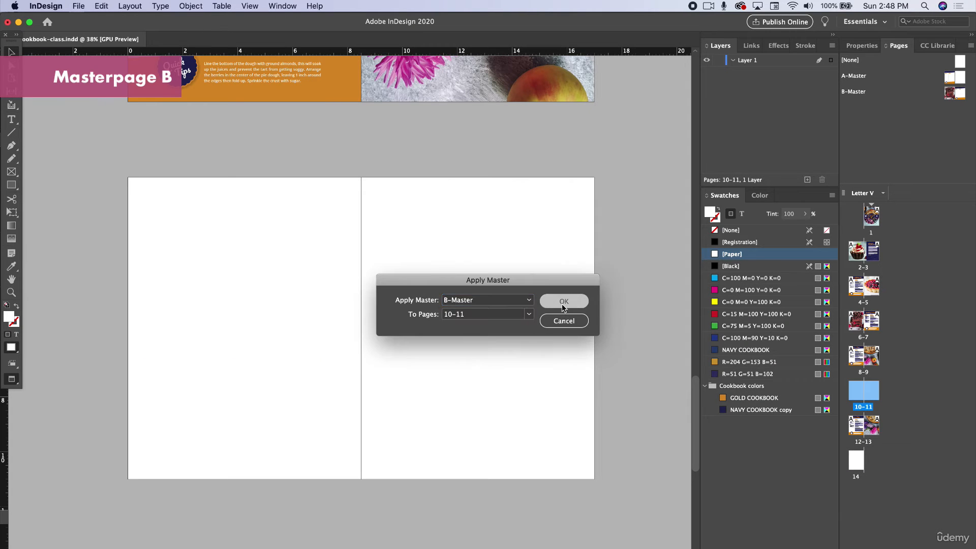
# - Copy the brownie title, recipe text, divider line and Quick Tips text from page 7 and paste them in place on pages 10–11
pyautogui.scroll(15, 461, 303)
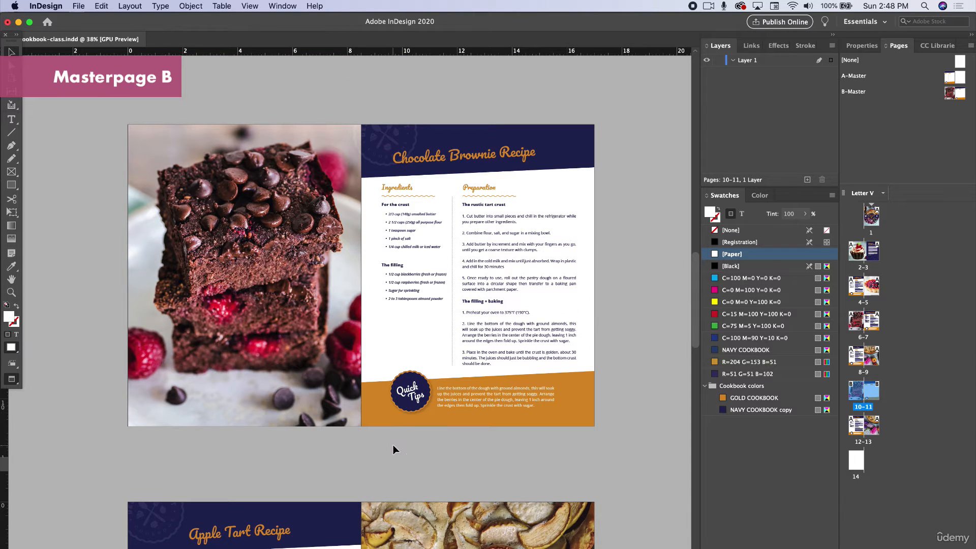
pyautogui.moveTo(640, 438); pyautogui.dragTo(382, 99)
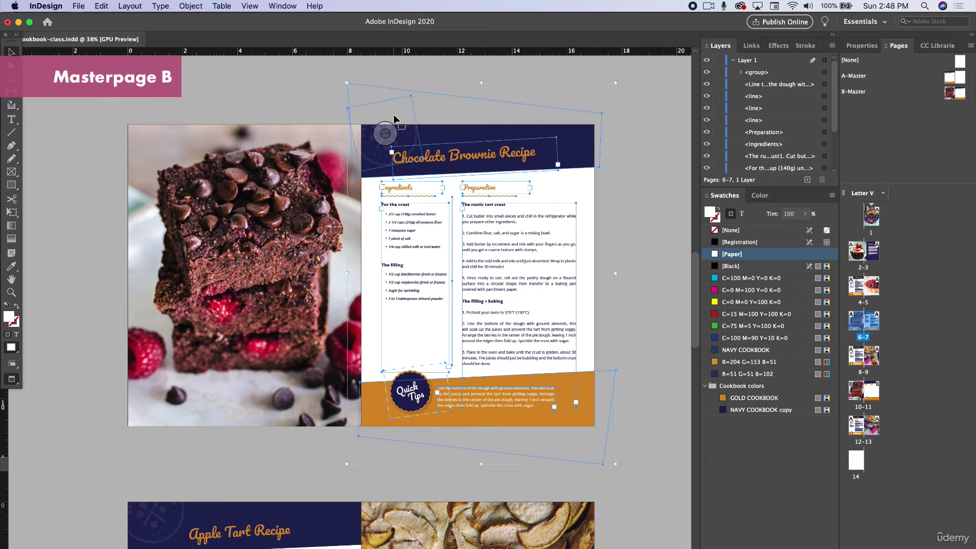
pyautogui.scroll(3, 474, 139)
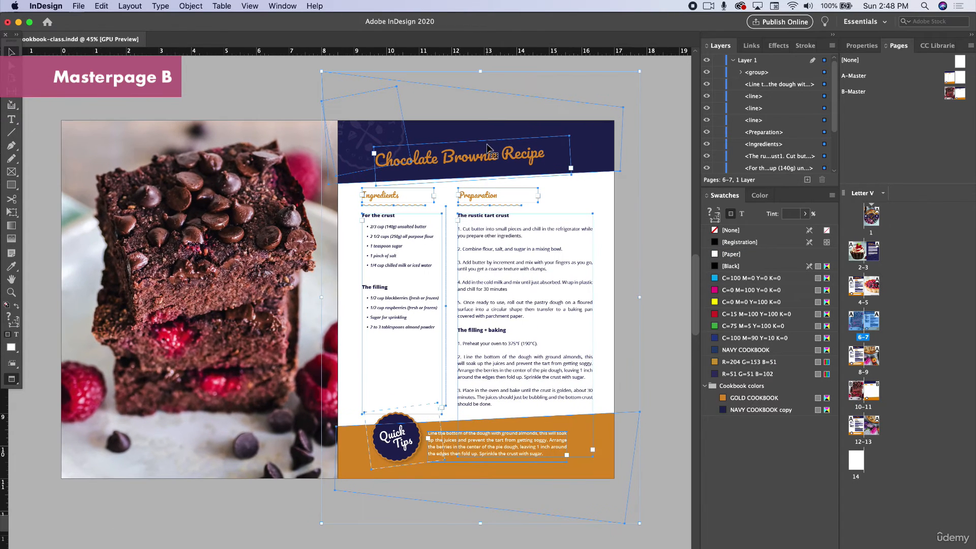
pyautogui.keyDown('shift'); pyautogui.click(401, 129); pyautogui.keyUp('shift')
pyautogui.keyDown('shift'); pyautogui.click(601, 145); pyautogui.keyUp('shift')
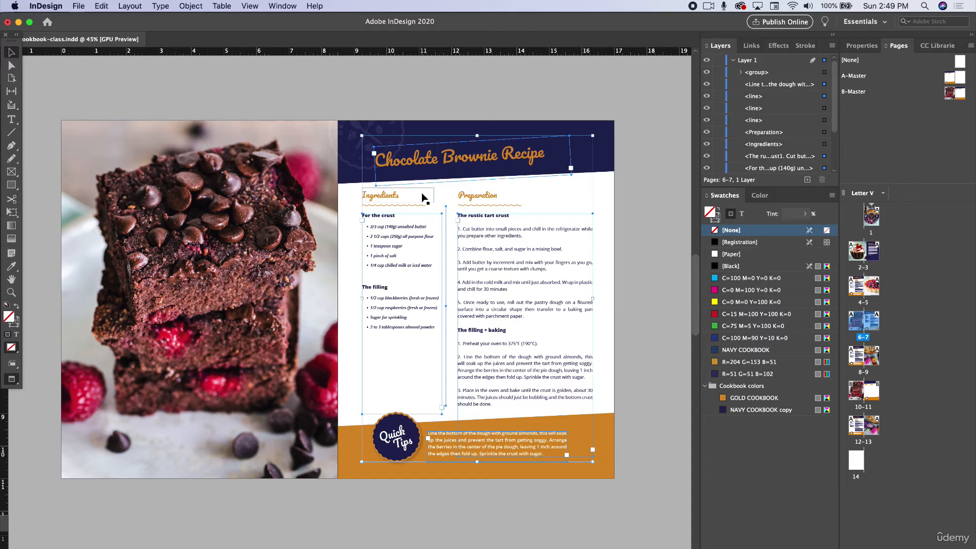
pyautogui.scroll(-15, 432, 254)
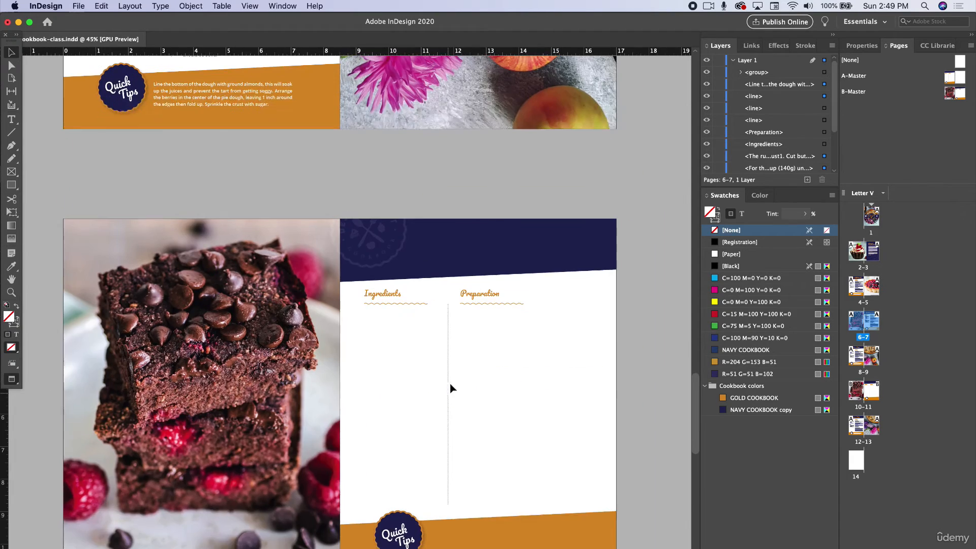
pyautogui.scroll(-2, 451, 389)
pyautogui.click(101, 6)
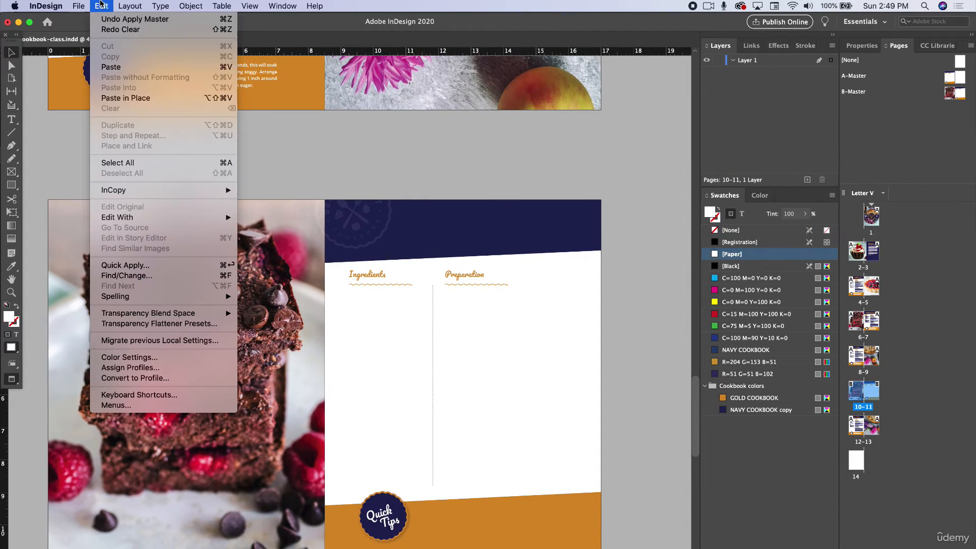
pyautogui.click(125, 98)
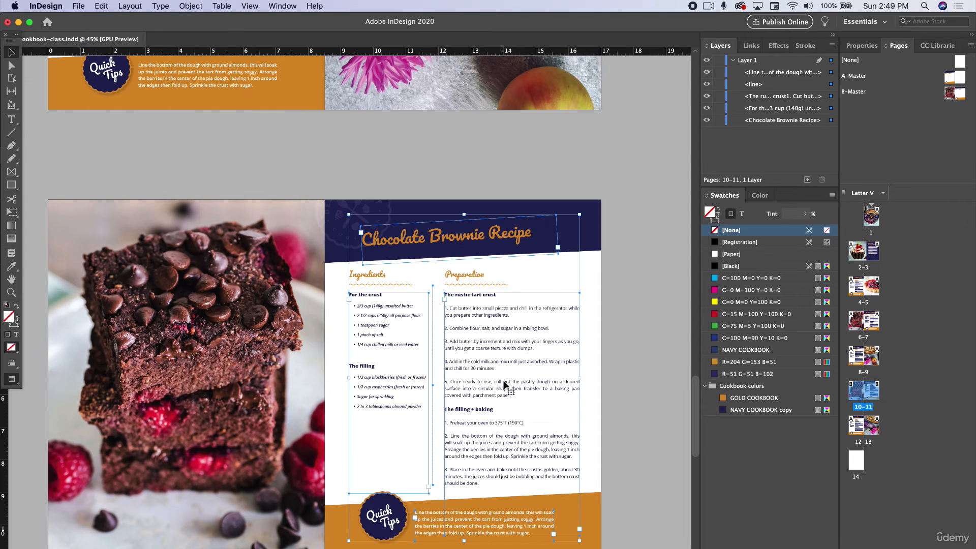
pyautogui.click(628, 362)
# - Add six blank pages after page 14 so that the document runs to page 20
pyautogui.scroll(-2, 478, 362)
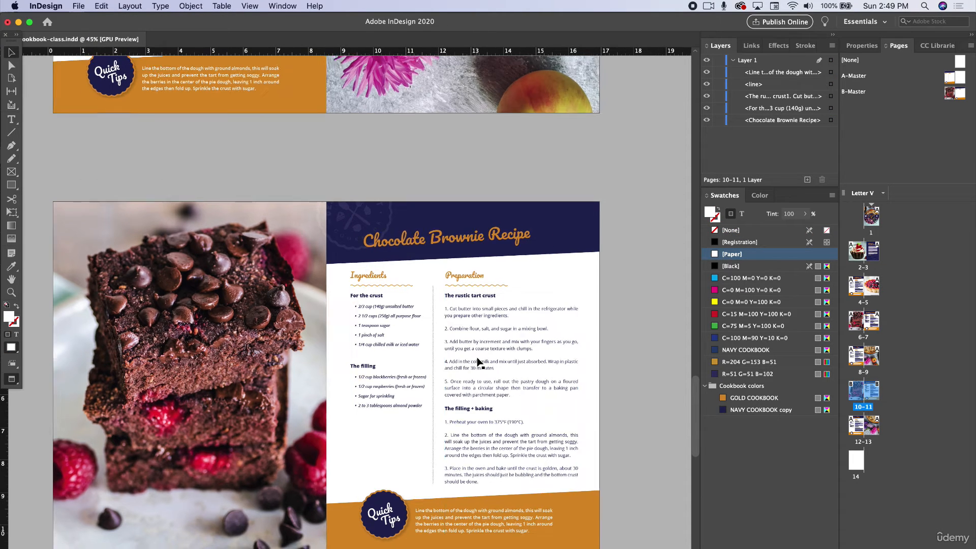
pyautogui.scroll(-1, 478, 362)
pyautogui.scroll(-3, 478, 362)
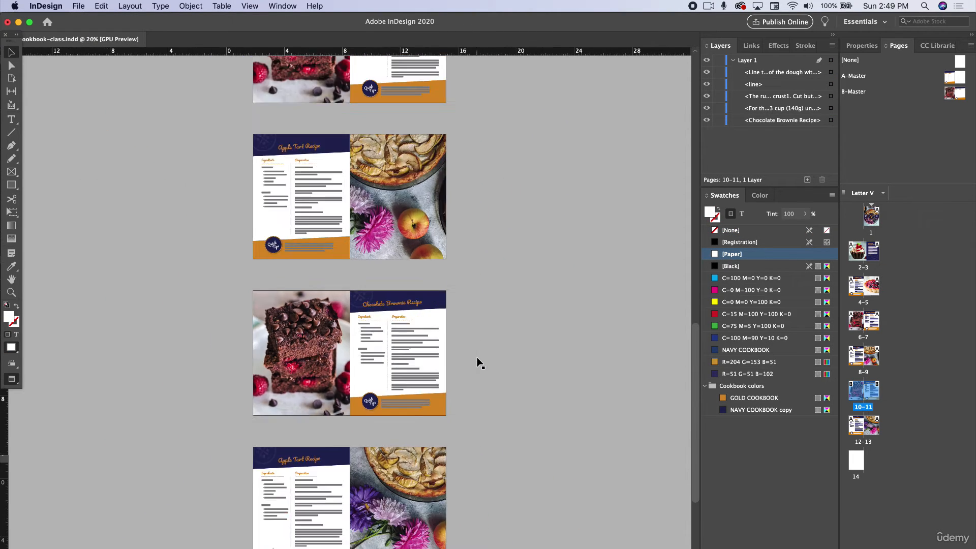
pyautogui.scroll(-5, 478, 362)
pyautogui.scroll(-1, 390, 431)
pyautogui.scroll(-2, 390, 431)
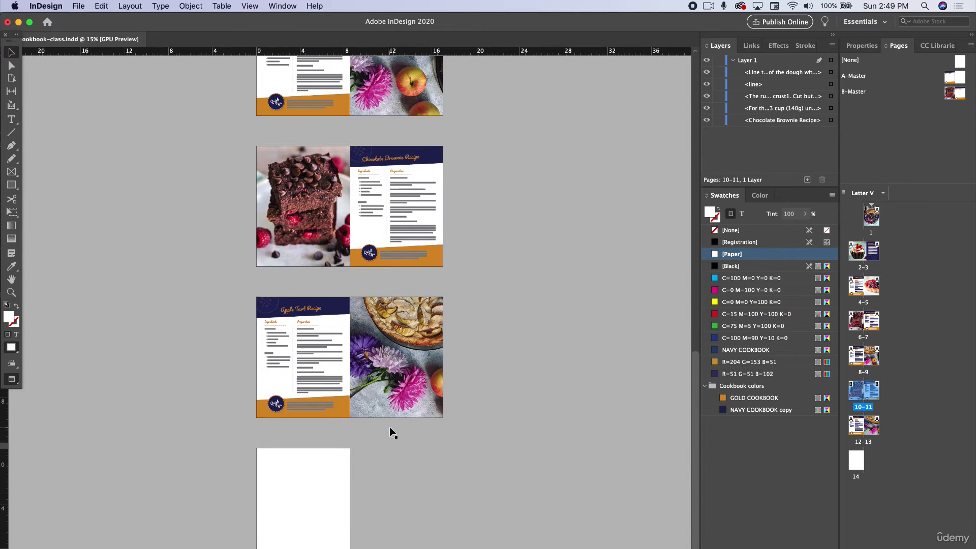
pyautogui.click(856, 461)
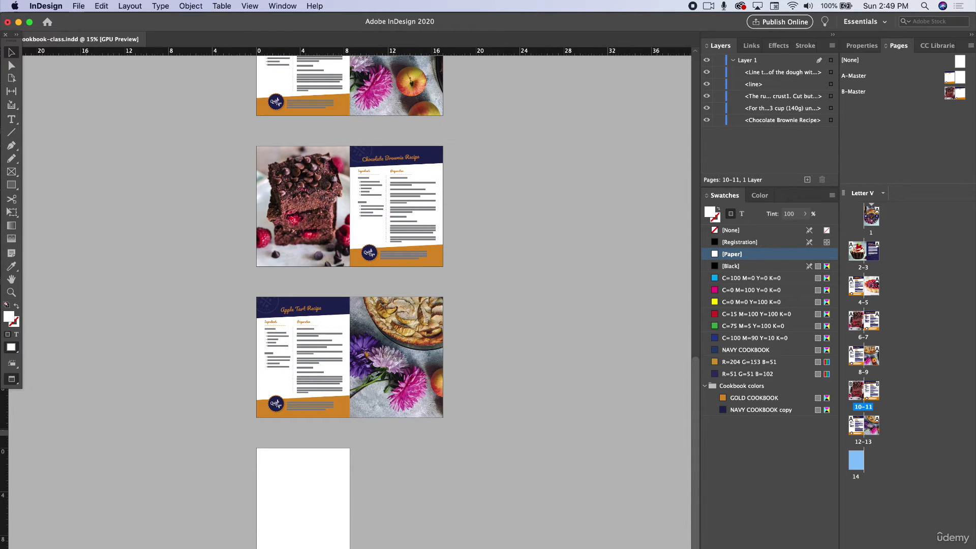
pyautogui.press('super+shift+p')
pyautogui.press('super+shift+p')
pyautogui.press('super+shift+p')
pyautogui.press('super+shift+p')
pyautogui.press('super+shift+p')
pyautogui.press('super+shift+p')
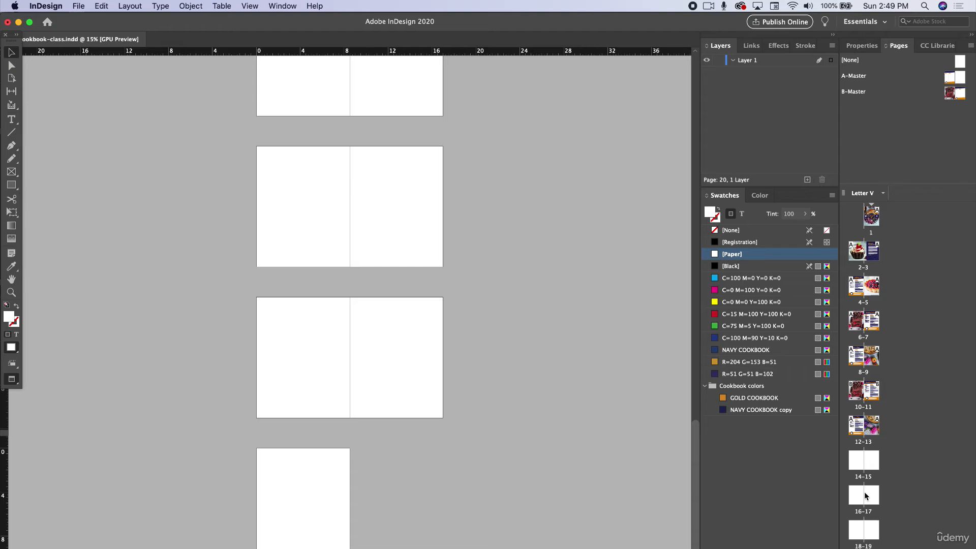
# - Apply B-Master to the blank spread on pages 14–15
pyautogui.doubleClick(861, 399)
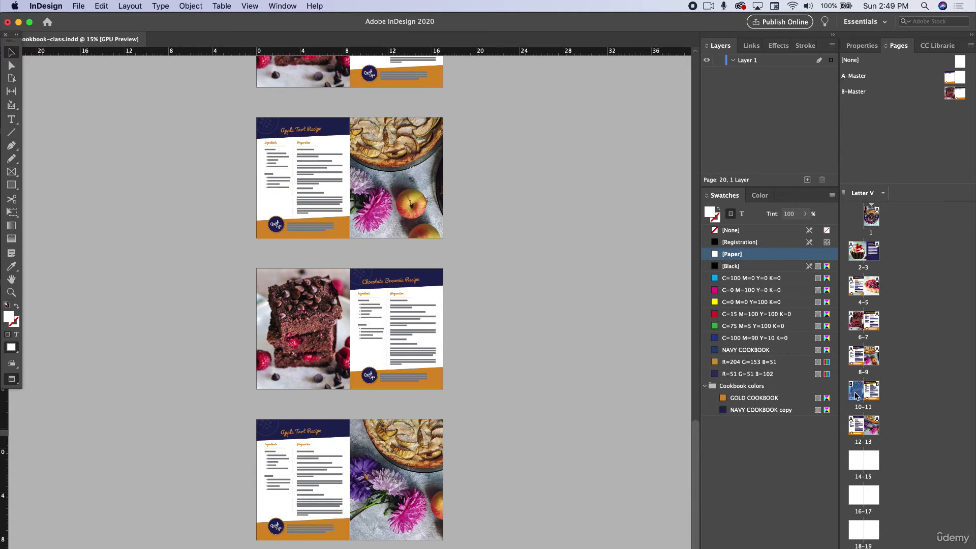
pyautogui.scroll(-10, 371, 476)
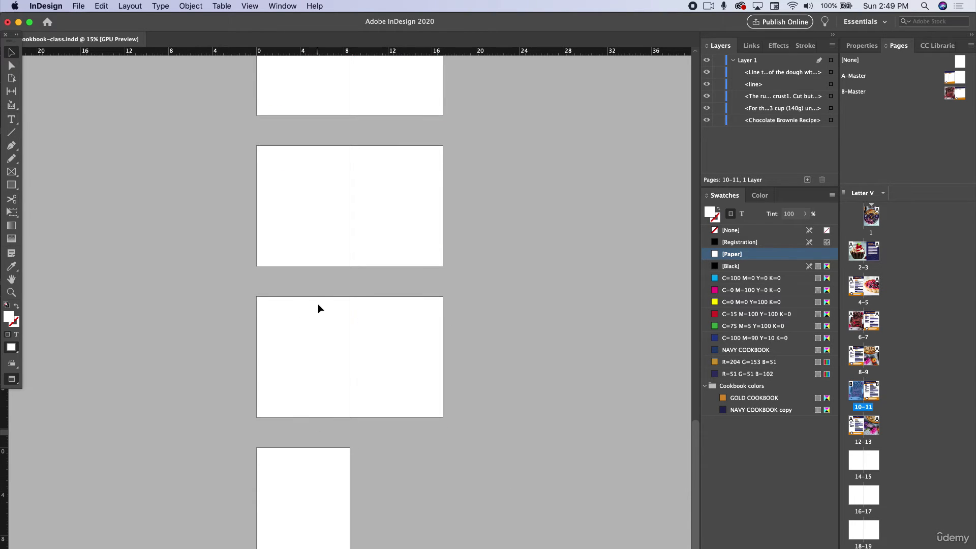
pyautogui.scroll(6, 319, 309)
pyautogui.click(374, 393)
pyautogui.rightClick(844, 473)
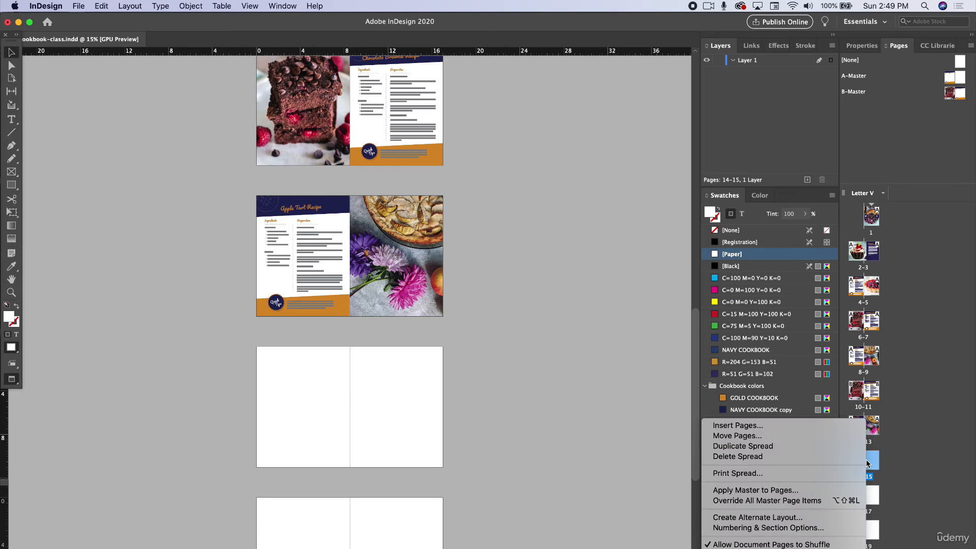
pyautogui.click(777, 490)
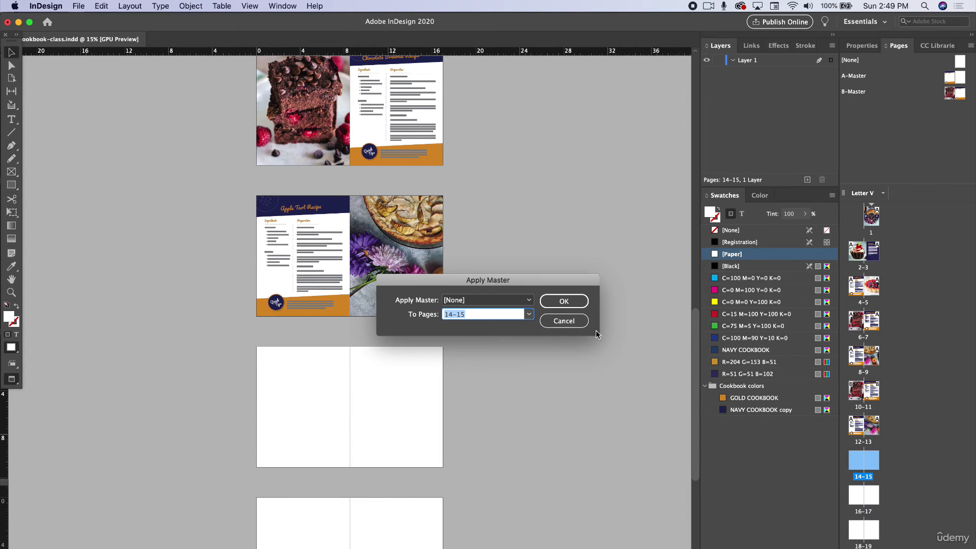
pyautogui.click(529, 314)
pyautogui.click(508, 300)
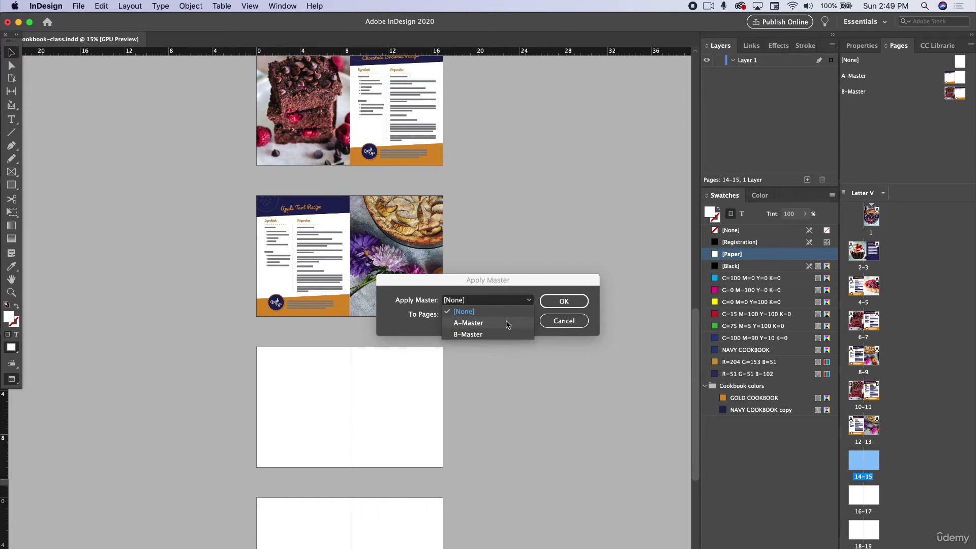
pyautogui.click(496, 334)
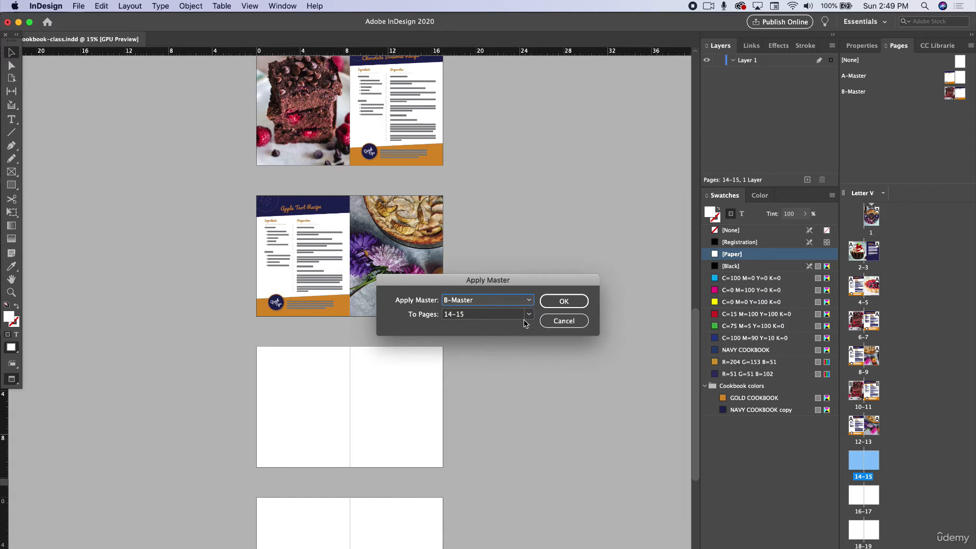
pyautogui.click(561, 303)
# - Apply A-Master to the blank spread on pages 16–17
pyautogui.scroll(-5, 350, 407)
pyautogui.click(851, 490)
pyautogui.rightClick(850, 490)
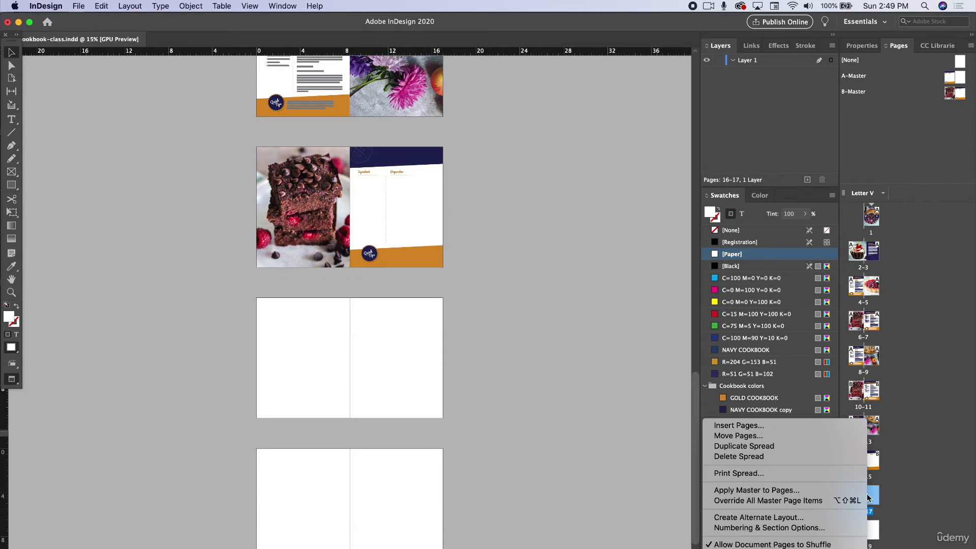
pyautogui.click(783, 490)
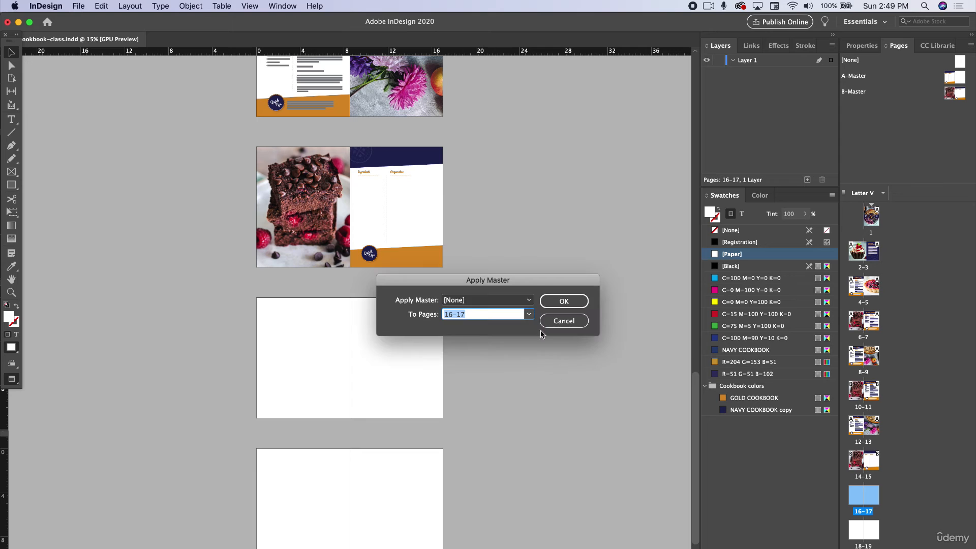
pyautogui.click(528, 301)
pyautogui.click(492, 320)
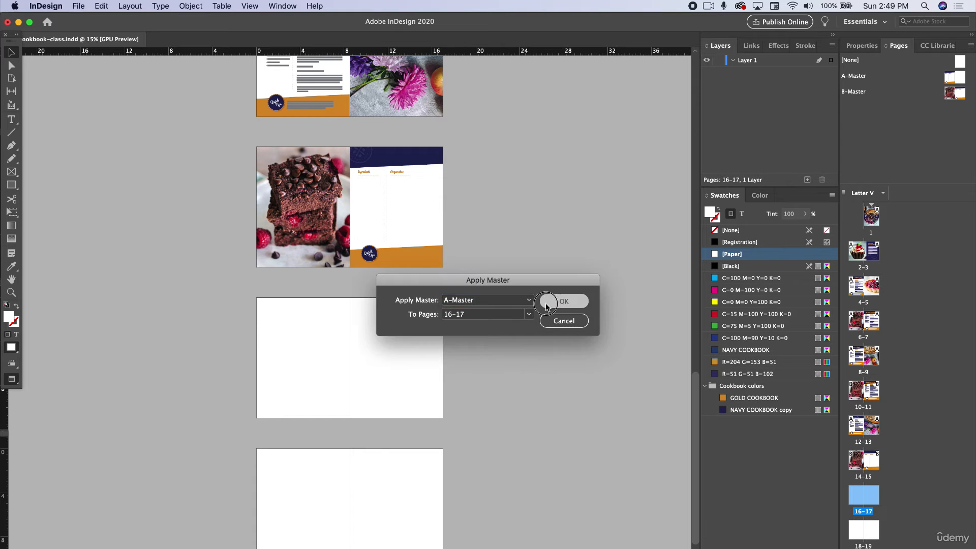
pyautogui.press('Return')
# - Copy the brownie title, recipe text, divider line and Quick Tips text from pages 10–11 and paste them in place on pages 14–15
pyautogui.scroll(3, 350, 269)
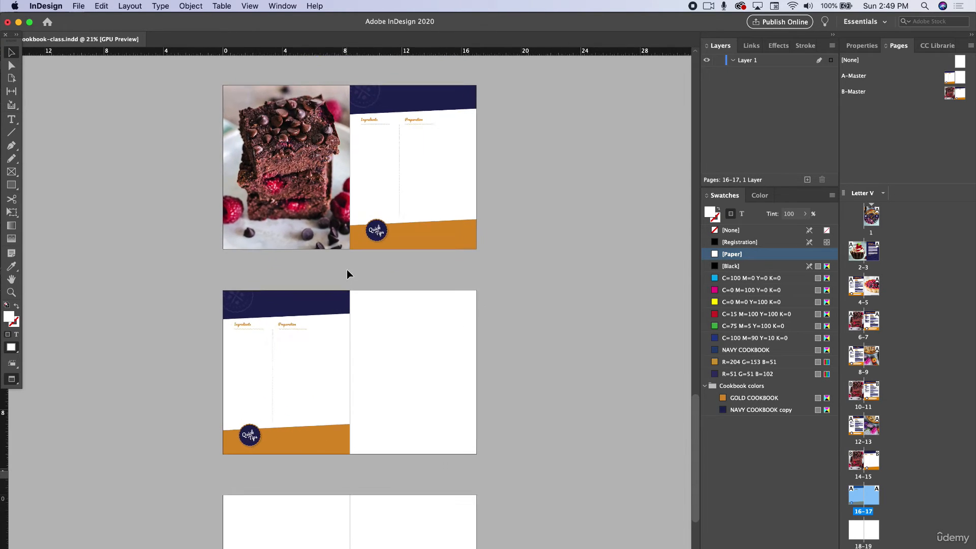
pyautogui.scroll(2, 350, 269)
pyautogui.scroll(8, 349, 268)
pyautogui.click(630, 436)
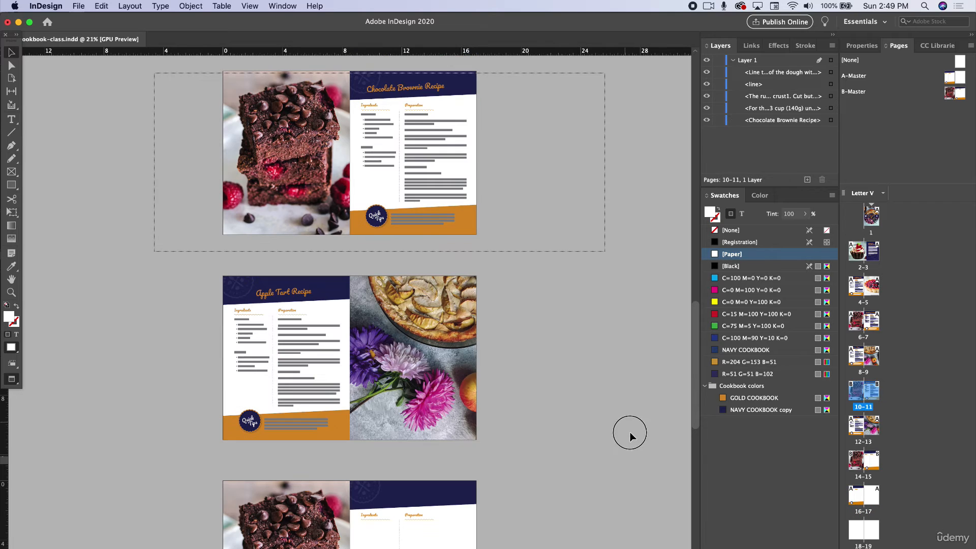
pyautogui.moveTo(616, 456); pyautogui.dragTo(612, 454)
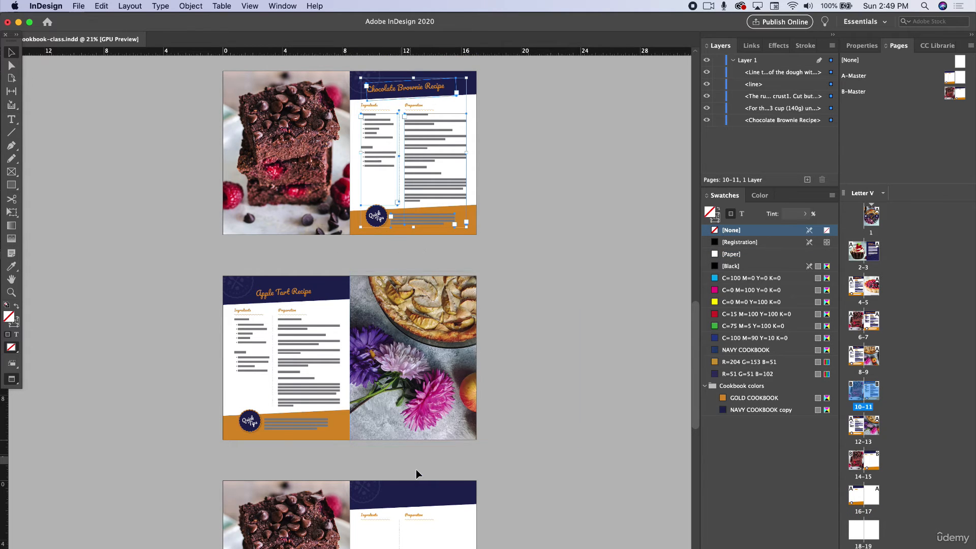
pyautogui.scroll(-6, 417, 475)
pyautogui.click(337, 299)
pyautogui.click(101, 6)
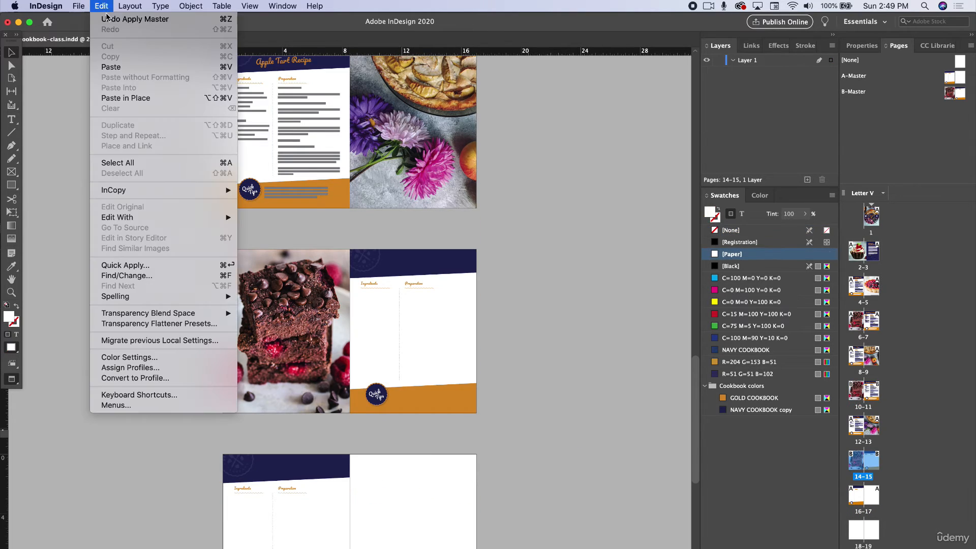
pyautogui.click(124, 101)
# - Copy the apple tart title, recipe text, line and photo from pages 12–13 and paste them in place on pages 16–17
pyautogui.scroll(2, 204, 267)
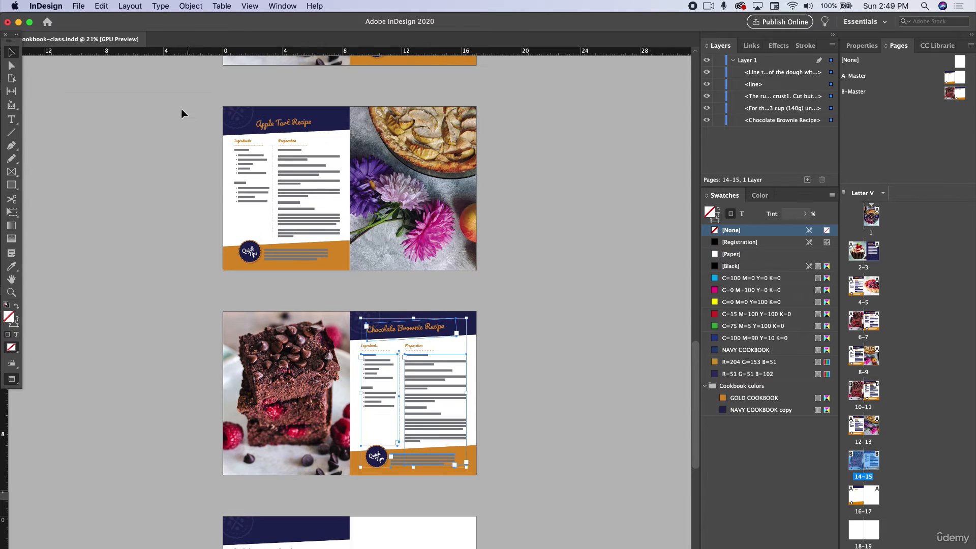
pyautogui.moveTo(181, 109); pyautogui.dragTo(355, 276)
pyautogui.scroll(-10, 366, 325)
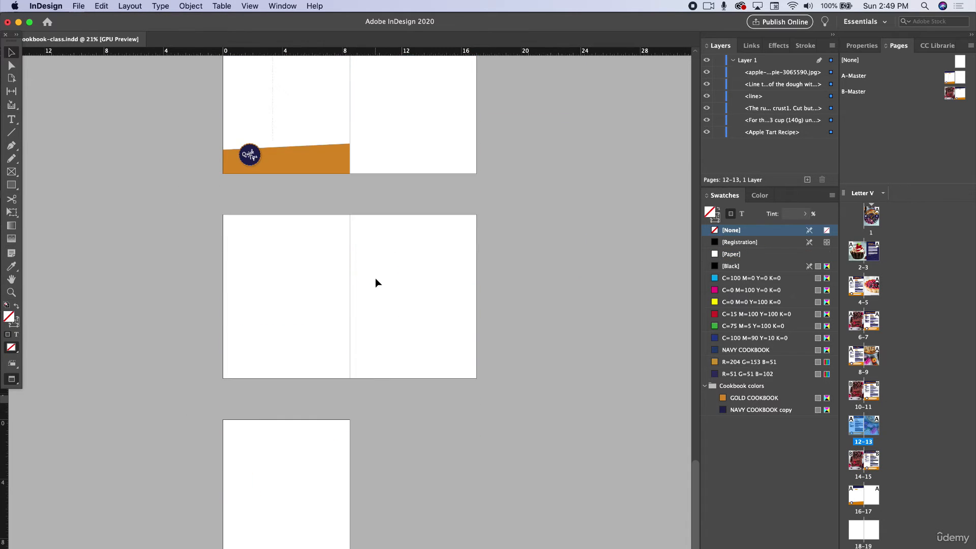
pyautogui.scroll(5, 375, 279)
pyautogui.click(395, 318)
pyautogui.click(101, 6)
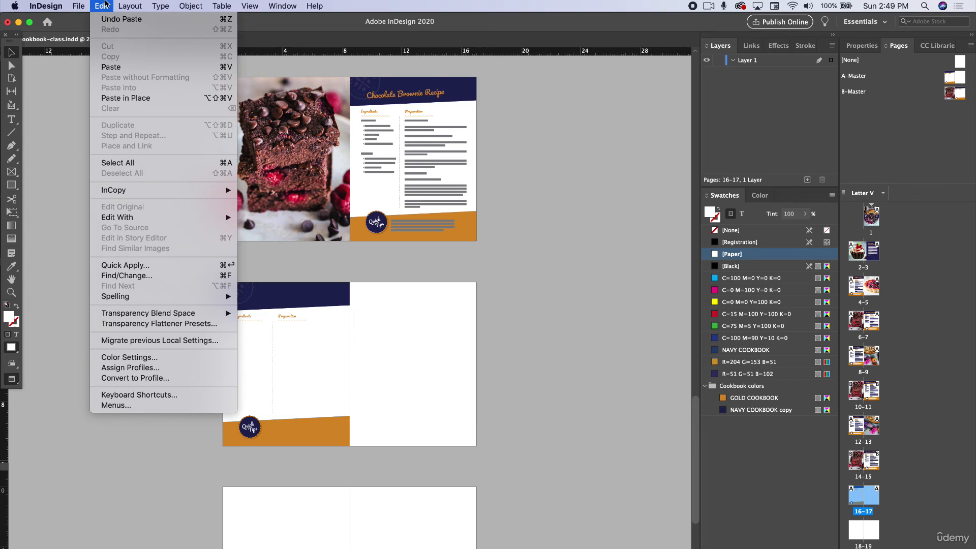
pyautogui.click(122, 99)
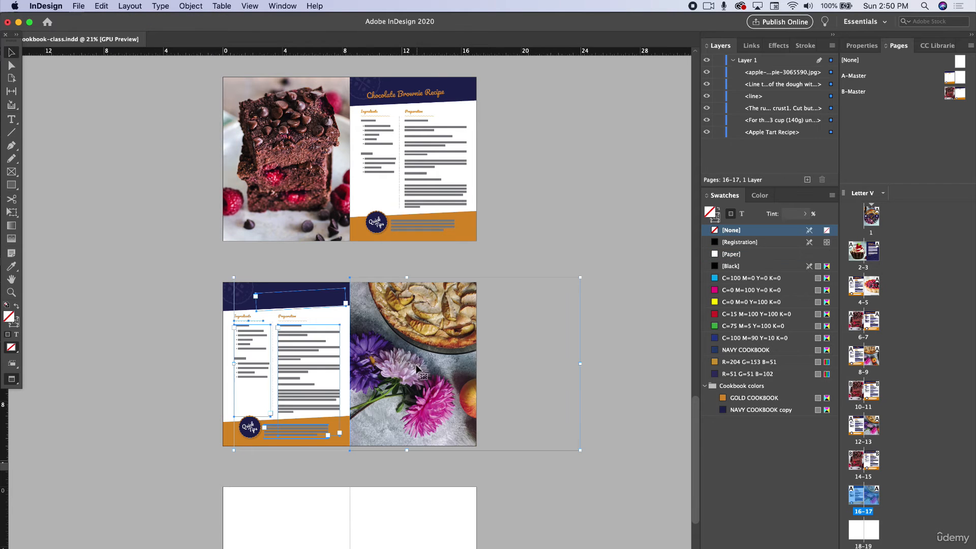
pyautogui.click(276, 359)
# - Review the recipe spreads from pages 16–17 back to the berry tart spread on pages 4–5, checking that the layouts match
pyautogui.scroll(5, 276, 356)
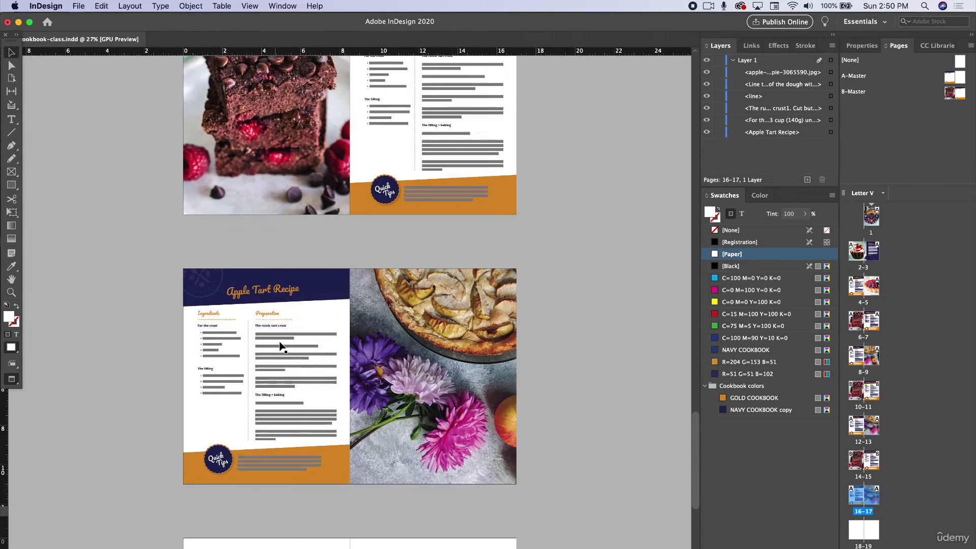
pyautogui.scroll(-6, 287, 345)
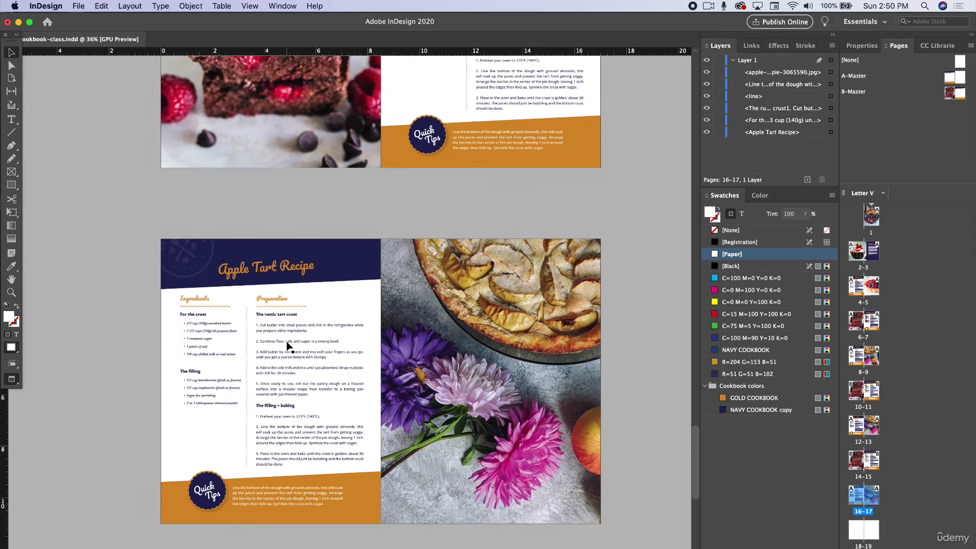
pyautogui.scroll(-3, 287, 346)
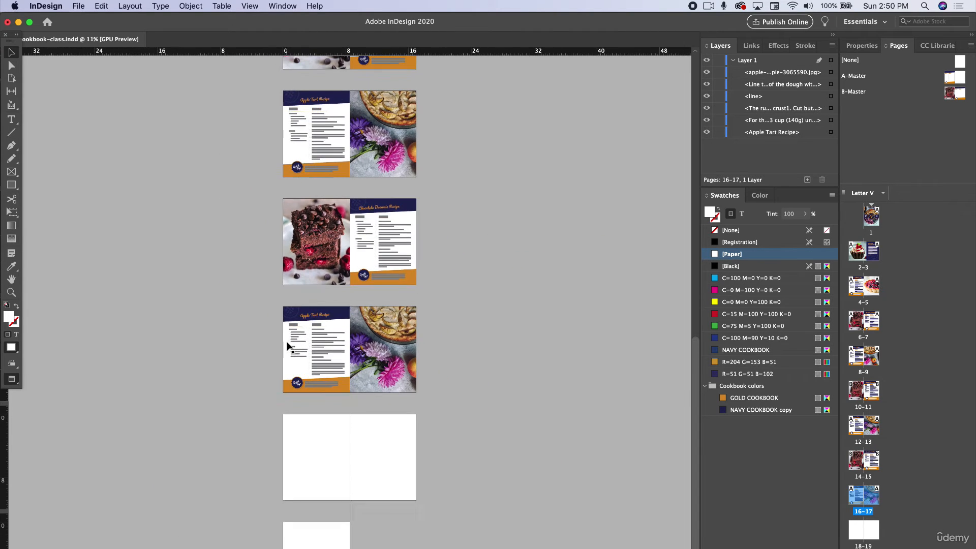
pyautogui.scroll(5, 285, 341)
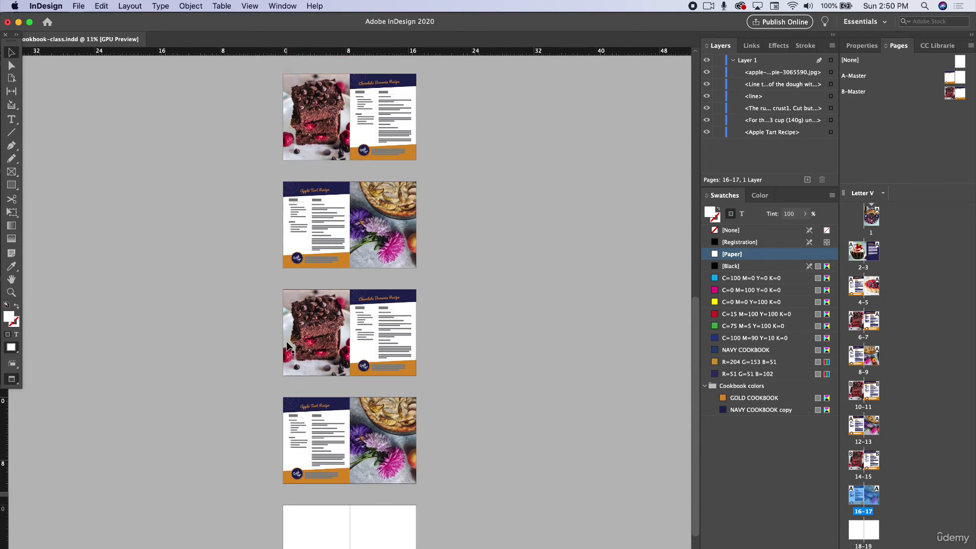
pyautogui.scroll(8, 287, 341)
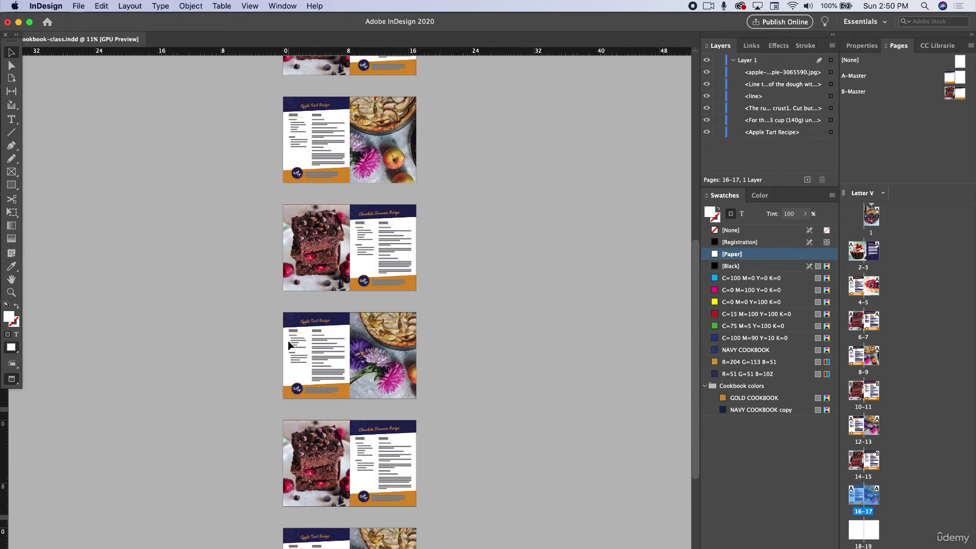
pyautogui.scroll(10, 288, 340)
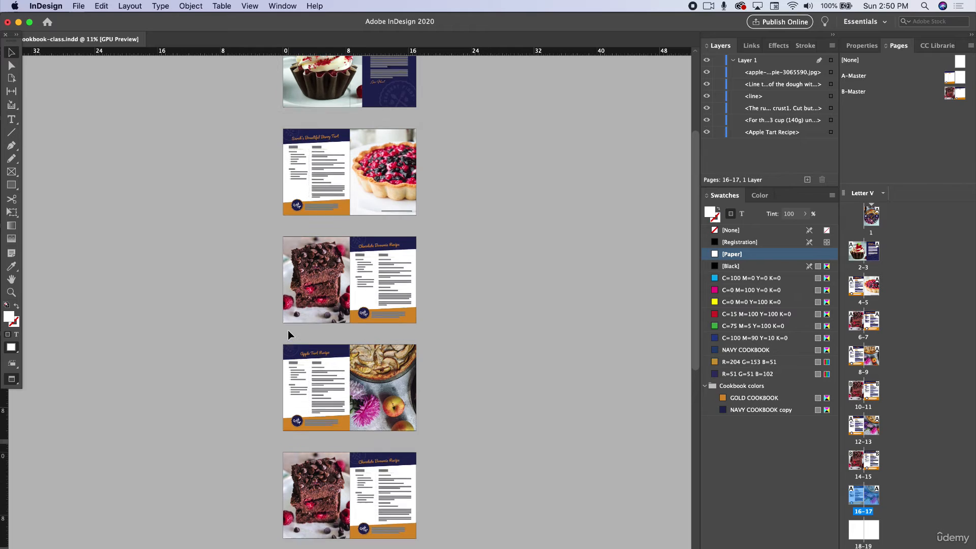
pyautogui.scroll(4, 287, 331)
pyautogui.scroll(2, 288, 330)
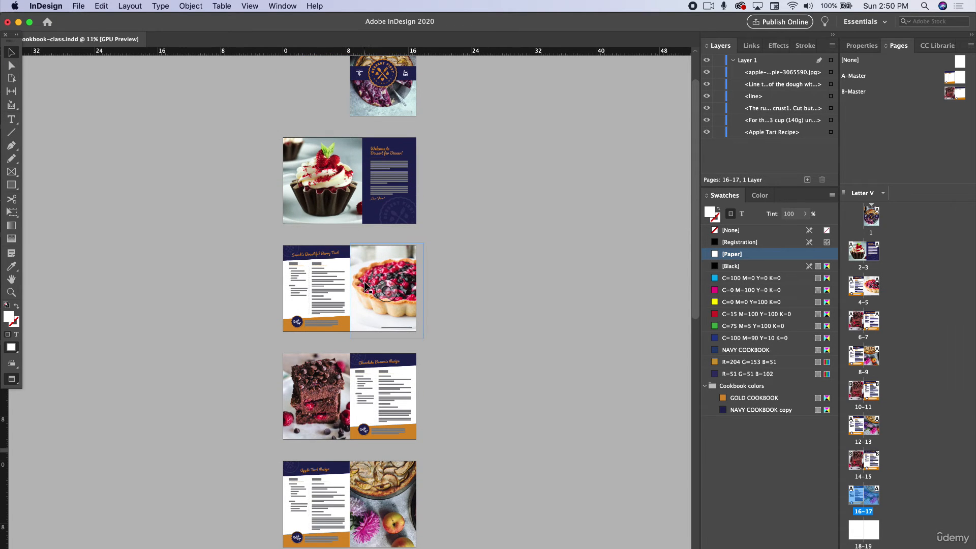
pyautogui.scroll(5, 364, 281)
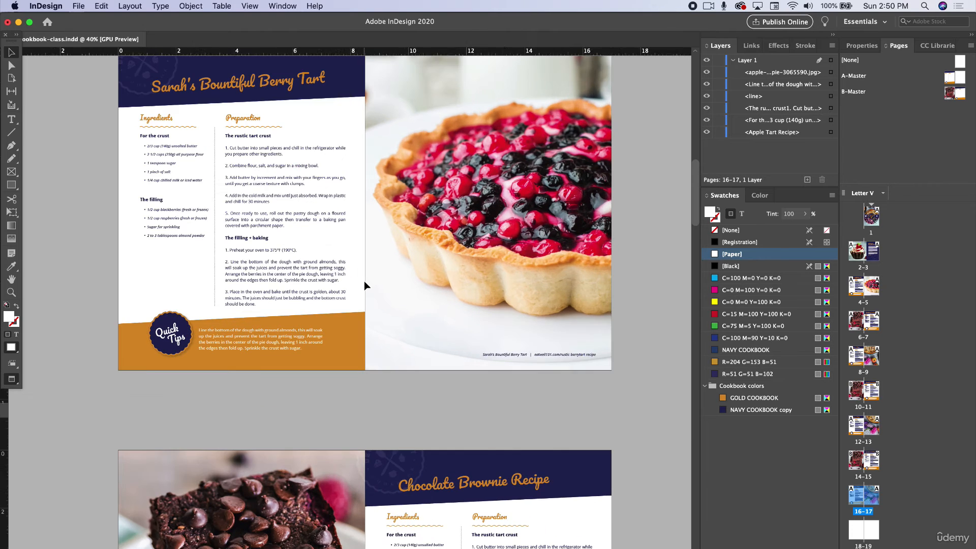
pyautogui.scroll(4, 364, 281)
pyautogui.hscroll(-2, 364, 281)
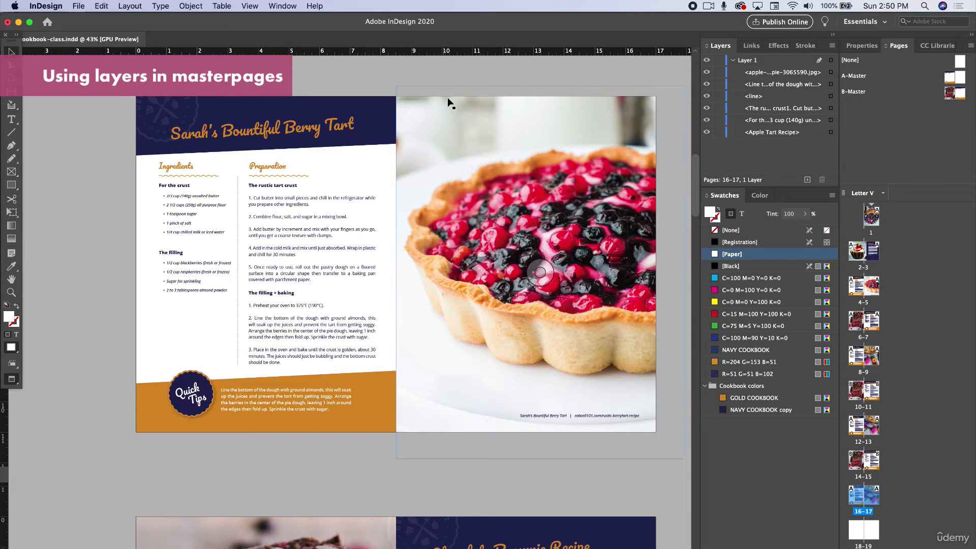
pyautogui.scroll(-15, 409, 379)
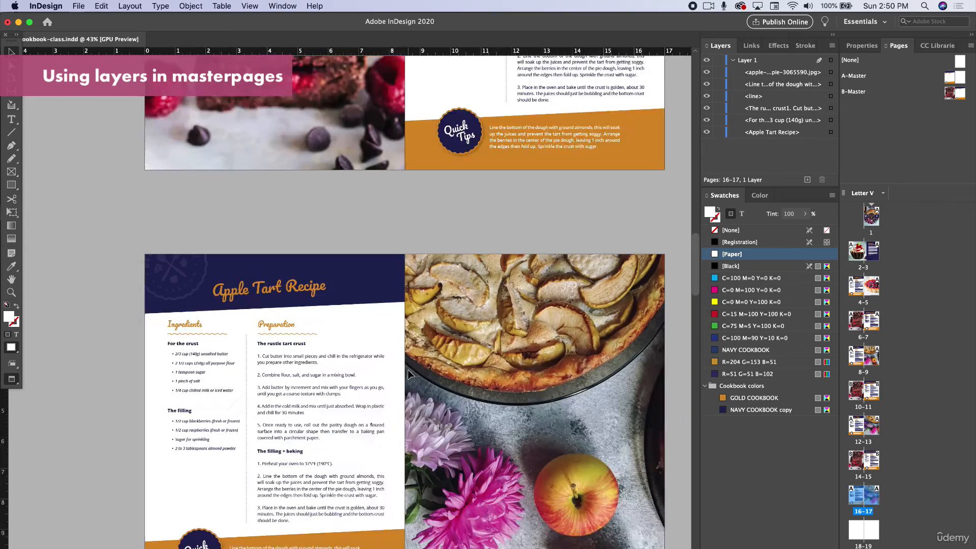
# - Try moving the Chocolate Brownie Recipe title on page 11 and undo the move
pyautogui.scroll(10, 406, 367)
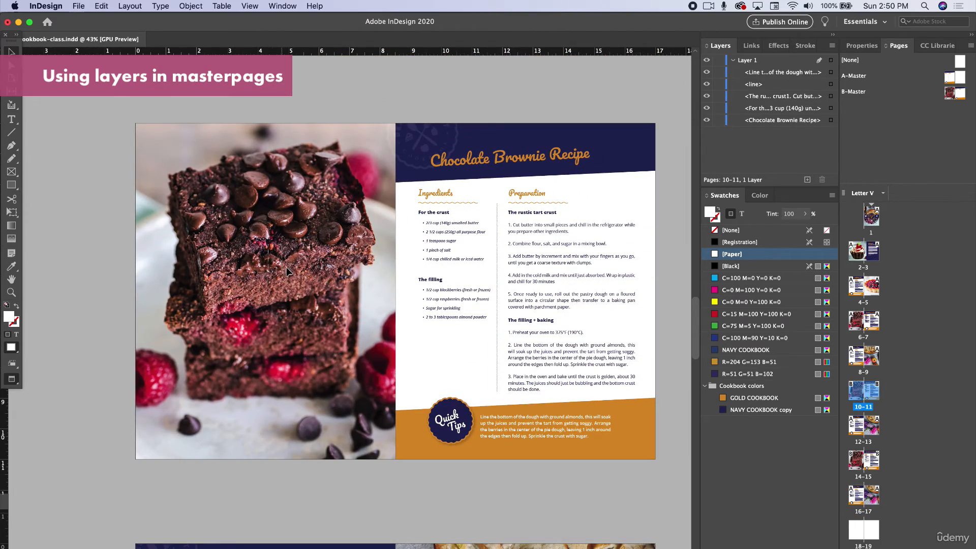
pyautogui.click(441, 140)
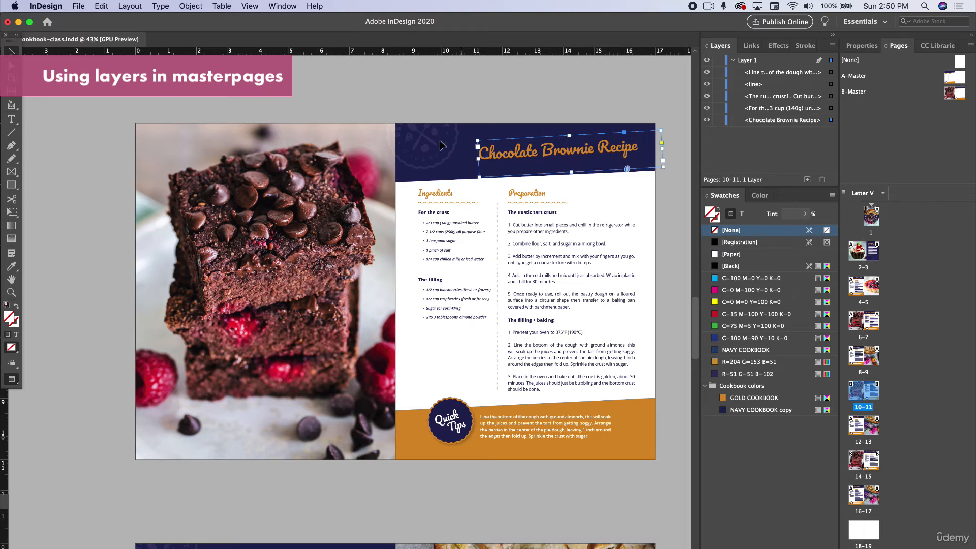
pyautogui.press('super+z')
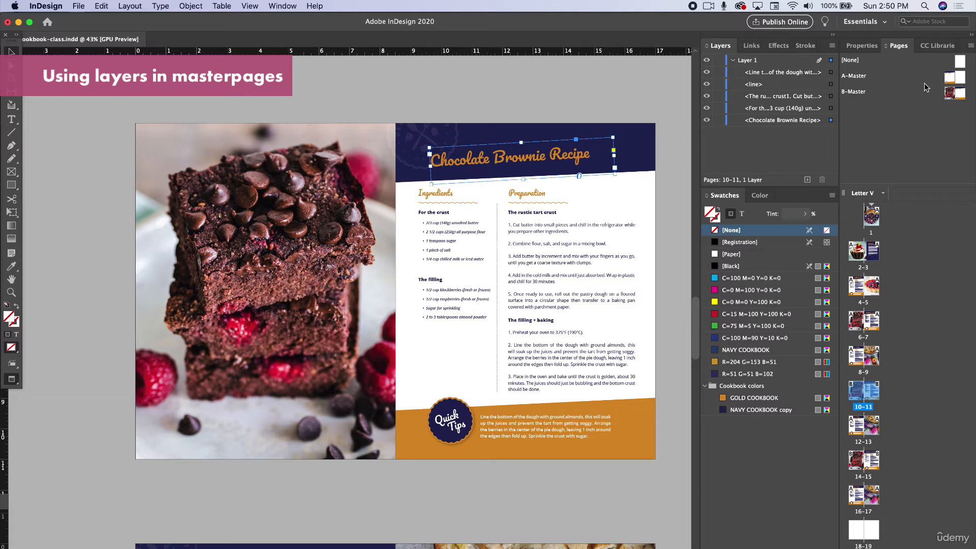
# - Copy the red cupcake photo from the welcome spread on pages 2–3 and paste it onto A-Master
pyautogui.doubleClick(952, 81)
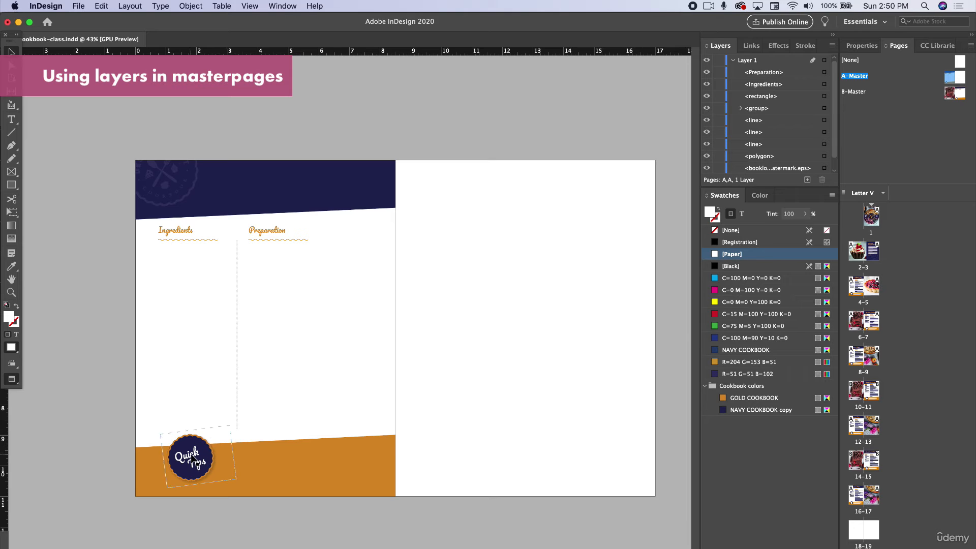
pyautogui.hscroll(-1, 223, 432)
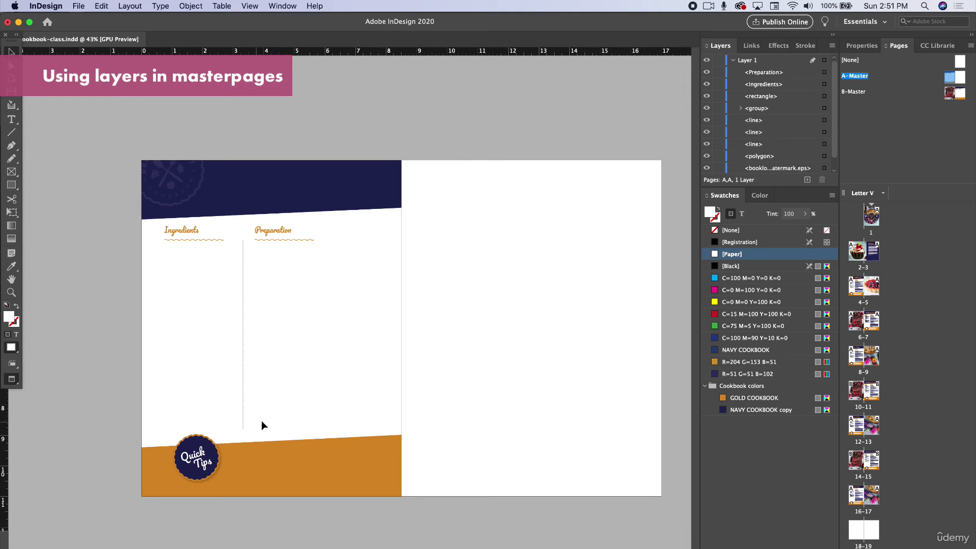
pyautogui.doubleClick(864, 252)
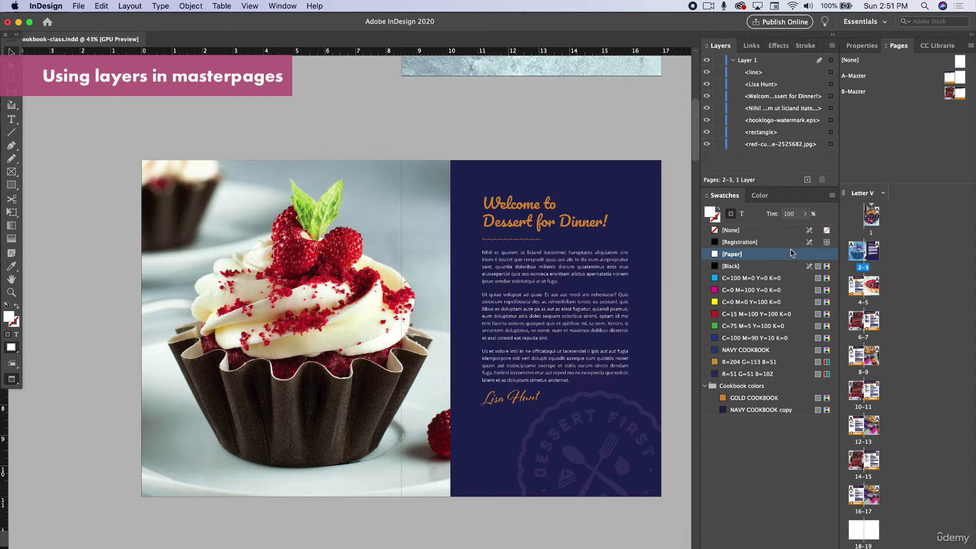
pyautogui.click(300, 306)
pyautogui.doubleClick(955, 77)
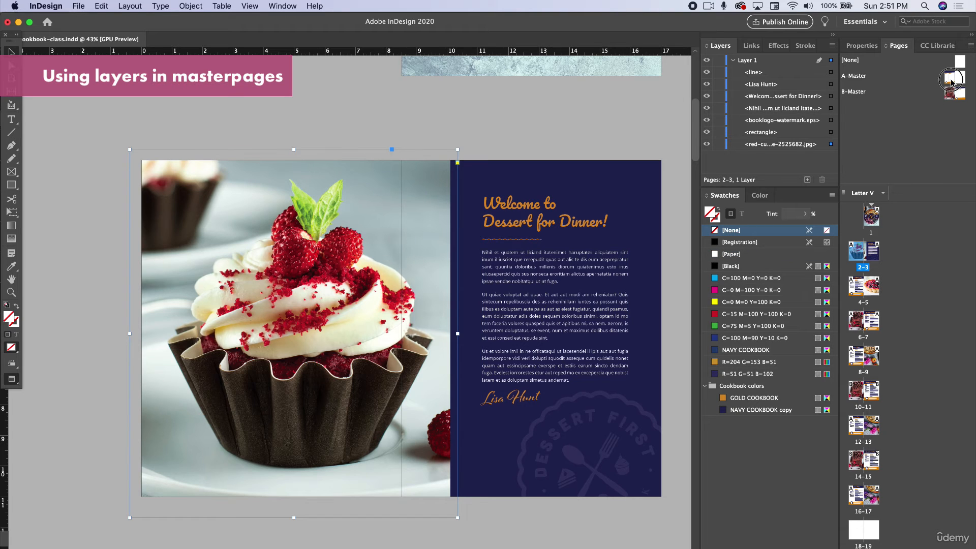
pyautogui.press('super+v')
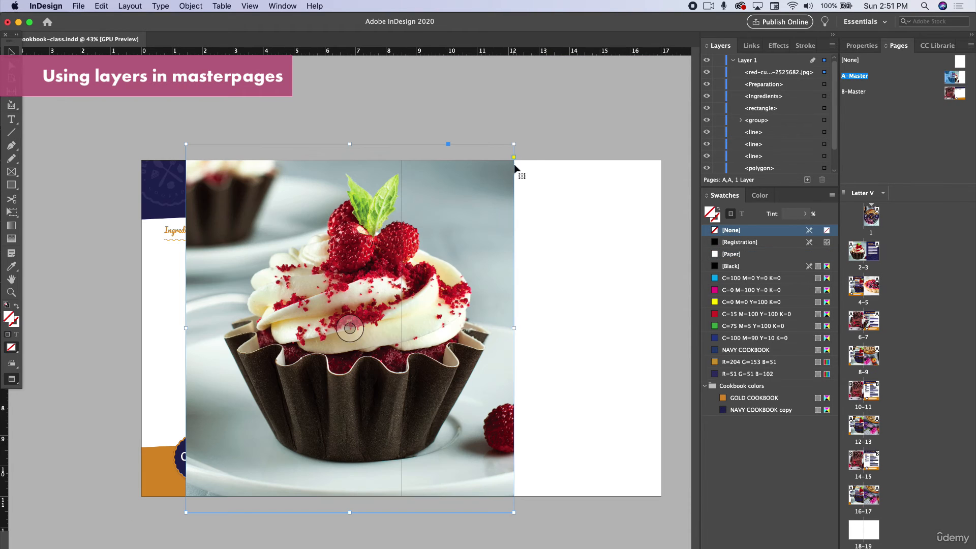
# - Scale down the cupcake photo on A-Master and place it over the lower part of the Preparation column and orange band
pyautogui.moveTo(514, 144); pyautogui.dragTo(259, 385)
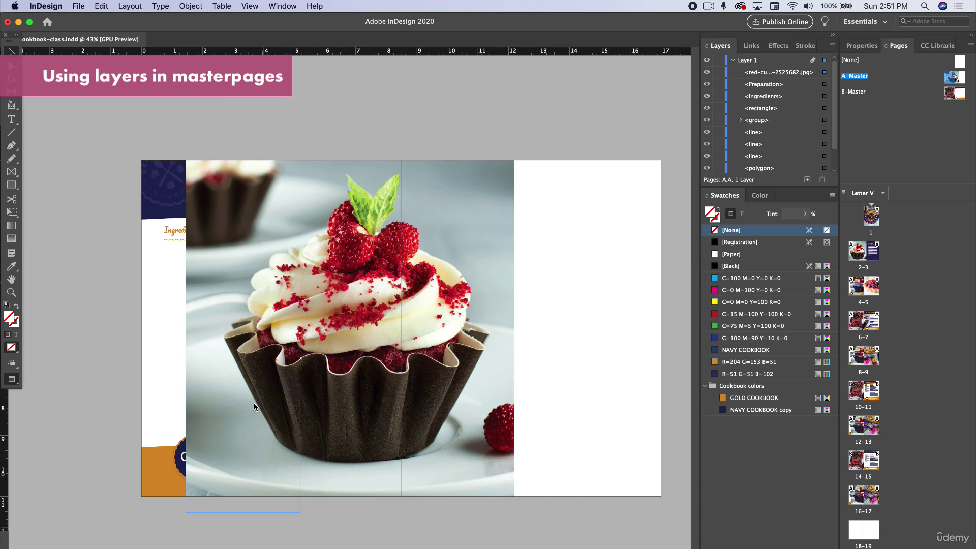
pyautogui.moveTo(242, 448); pyautogui.dragTo(324, 422)
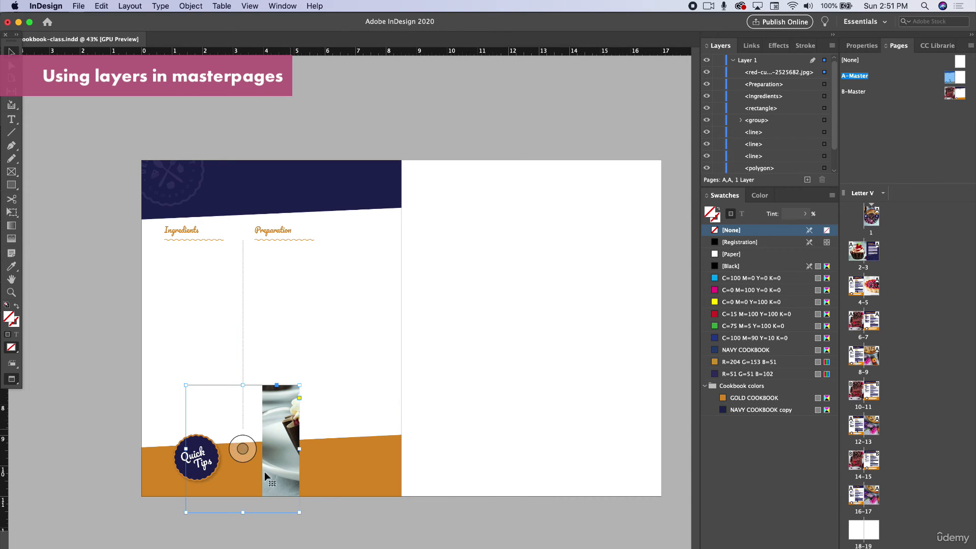
pyautogui.press('super+z')
pyautogui.click(388, 546)
pyautogui.moveTo(262, 455); pyautogui.dragTo(338, 387)
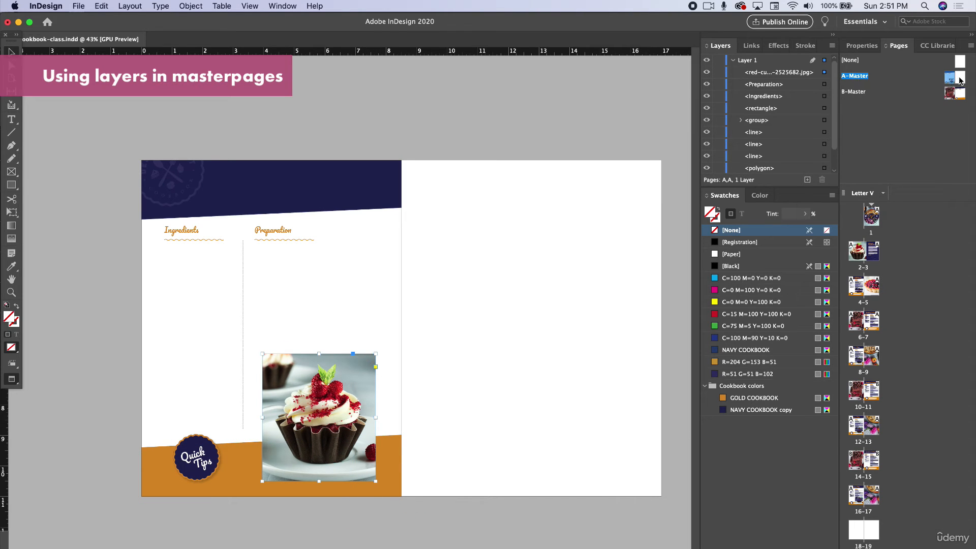
# - Add a new layer above Layer 1 and cut the cupcake photo from A-Master
pyautogui.click(751, 64)
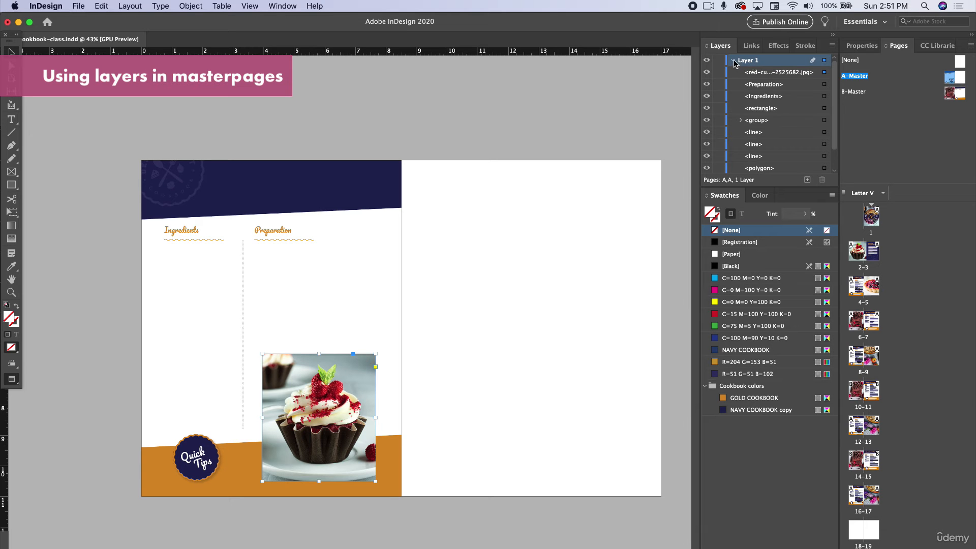
pyautogui.click(734, 62)
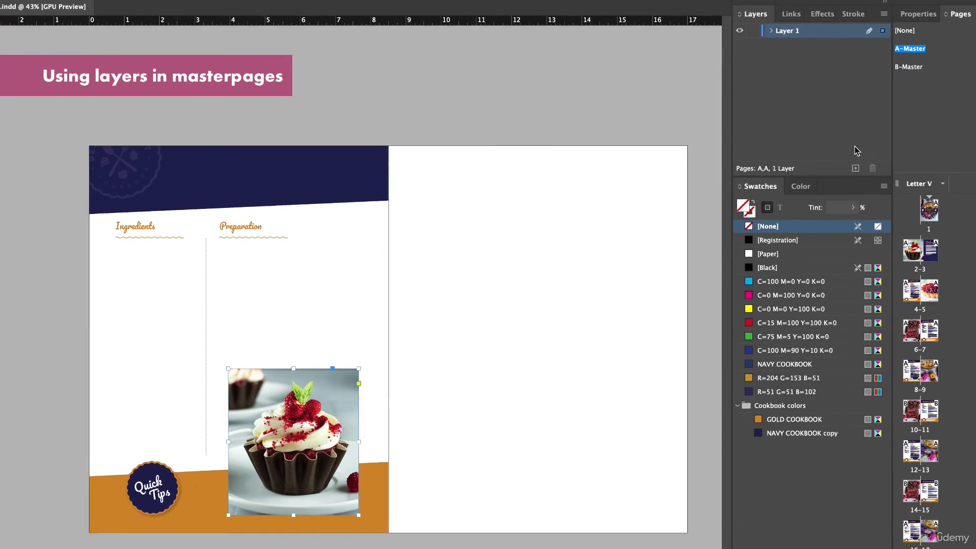
pyautogui.click(858, 168)
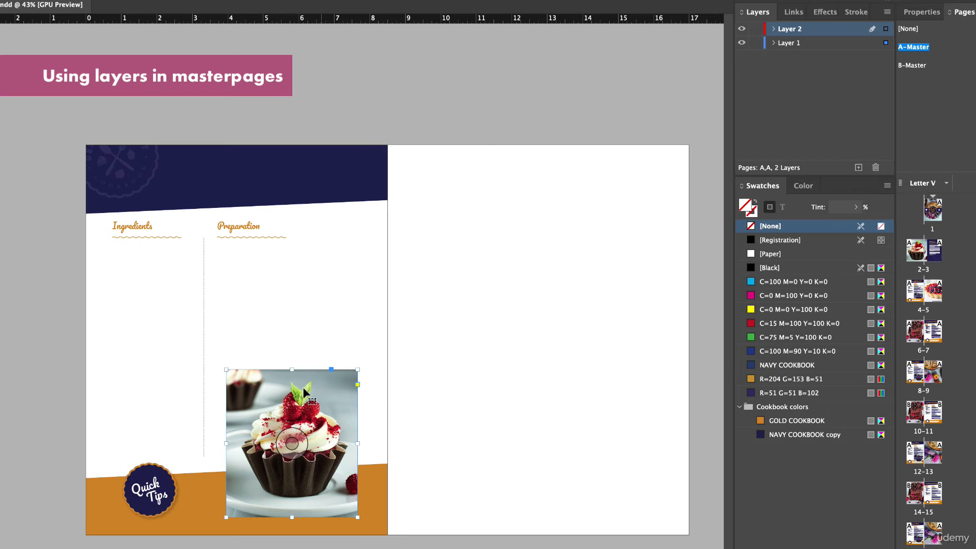
pyautogui.click(66, 0)
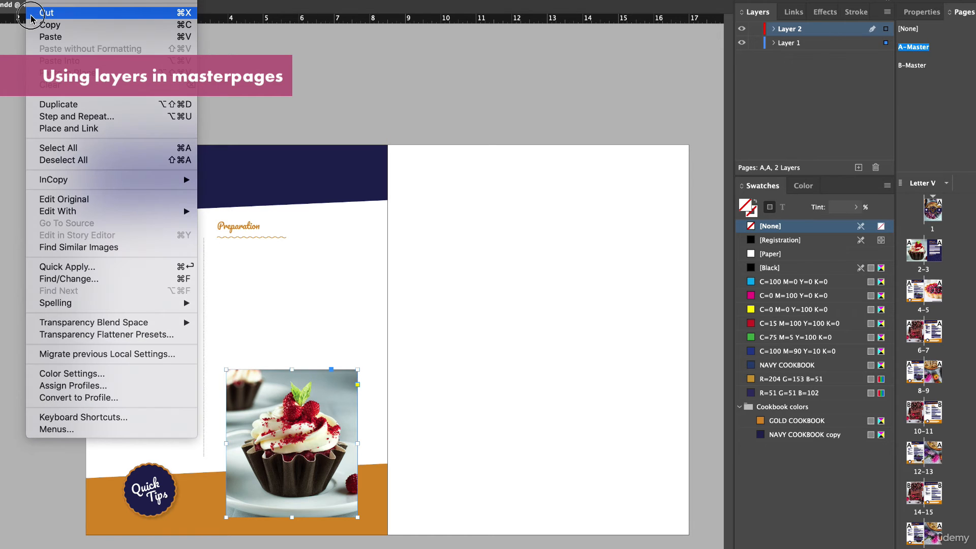
pyautogui.click(44, 12)
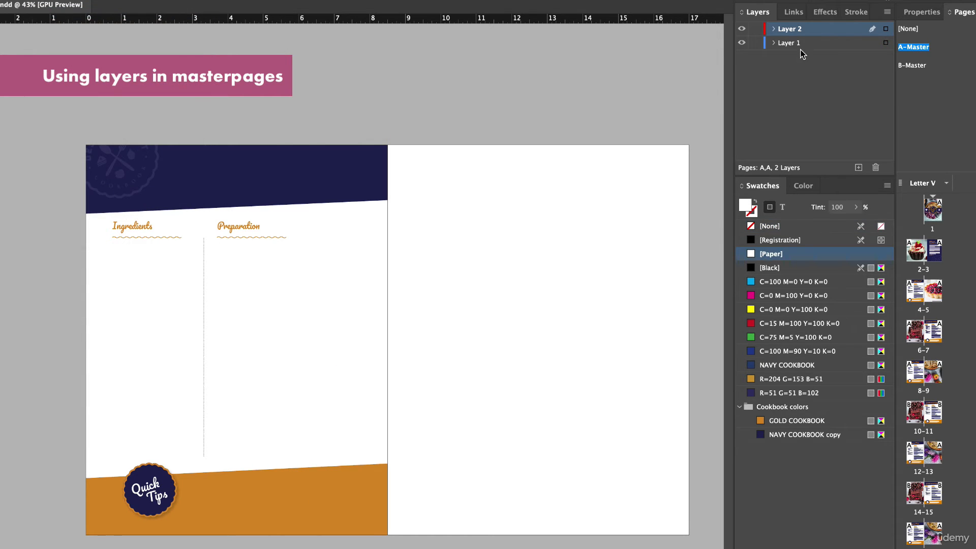
# - Rename the new layer "top" and paste the cupcake photo in place on it
pyautogui.click(806, 43)
pyautogui.click(807, 31)
pyautogui.doubleClick(785, 31)
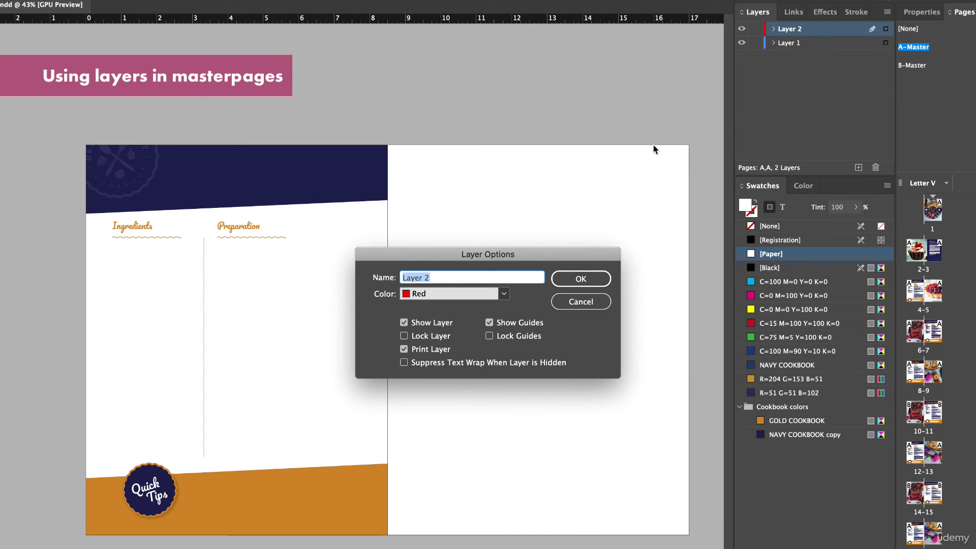
pyautogui.write('top')
pyautogui.click(605, 280)
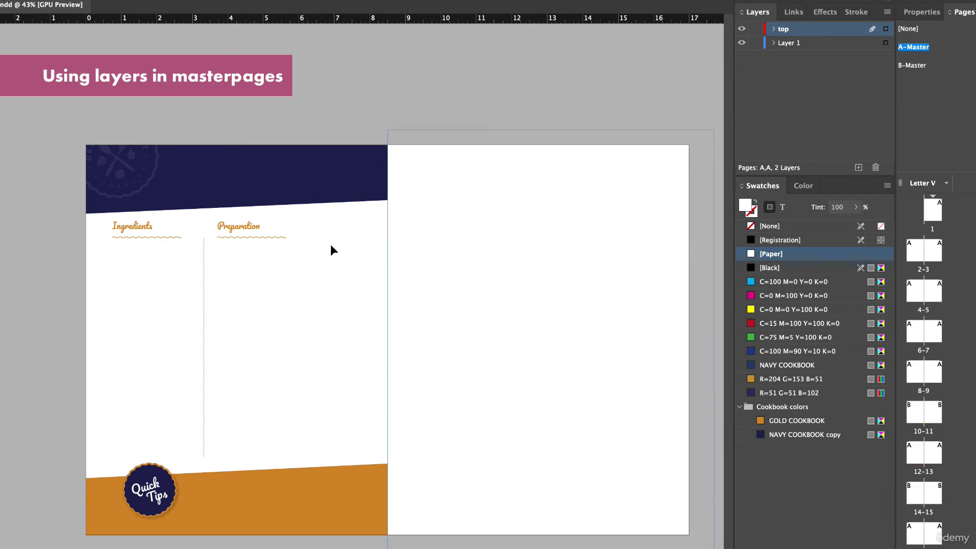
pyautogui.click(44, 2)
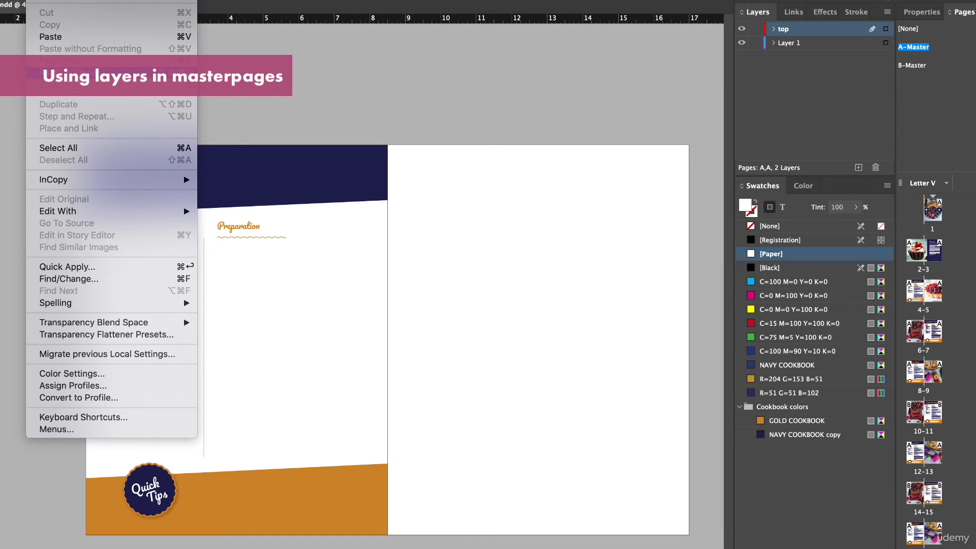
pyautogui.click(66, 73)
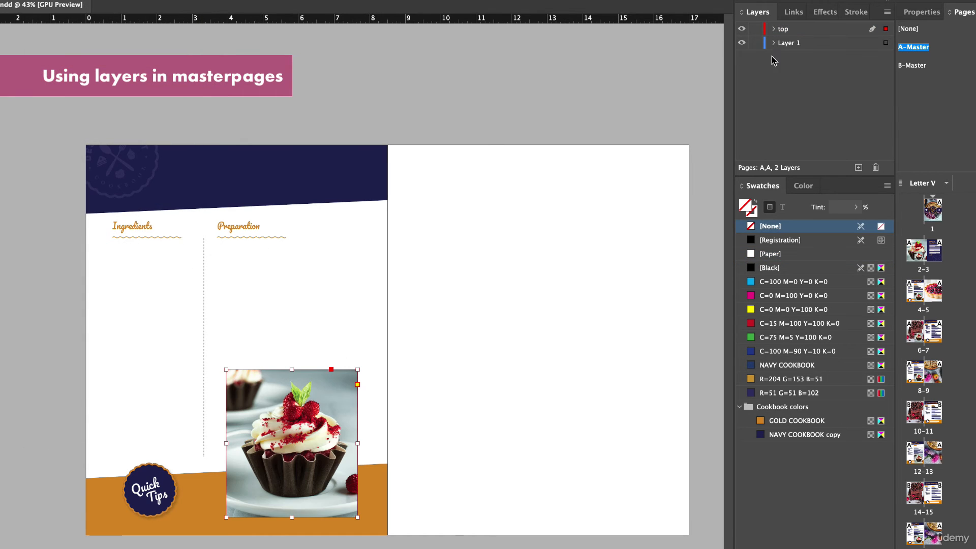
# - Toggle the visibility of Layer 1 and the top layer to check which master items each one holds
pyautogui.click(743, 44)
pyautogui.doubleClick(743, 43)
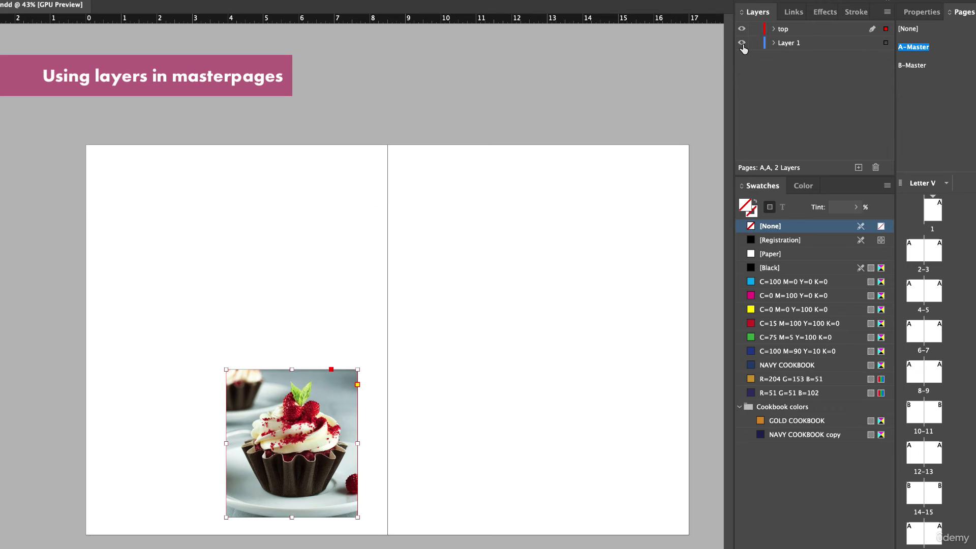
pyautogui.click(743, 43)
pyautogui.click(773, 32)
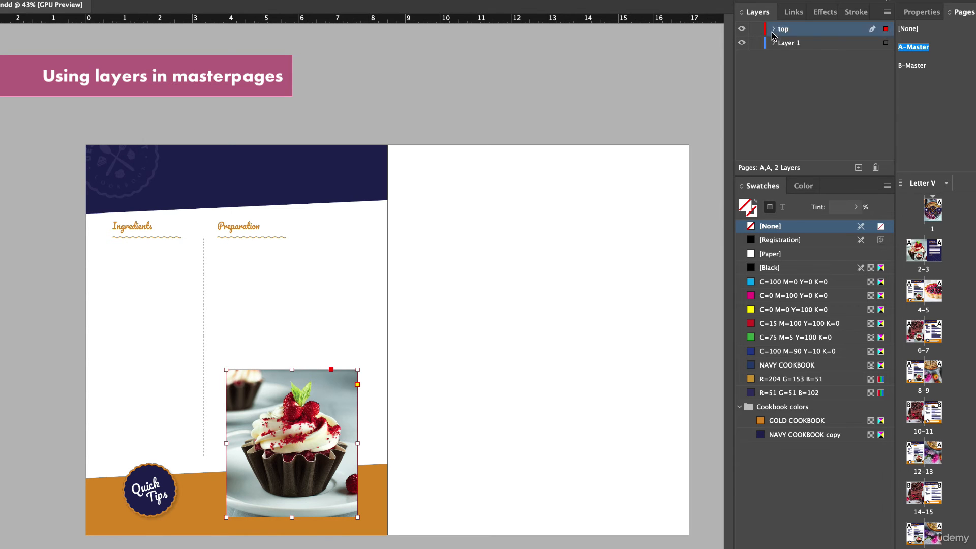
pyautogui.click(742, 29)
pyautogui.click(742, 29)
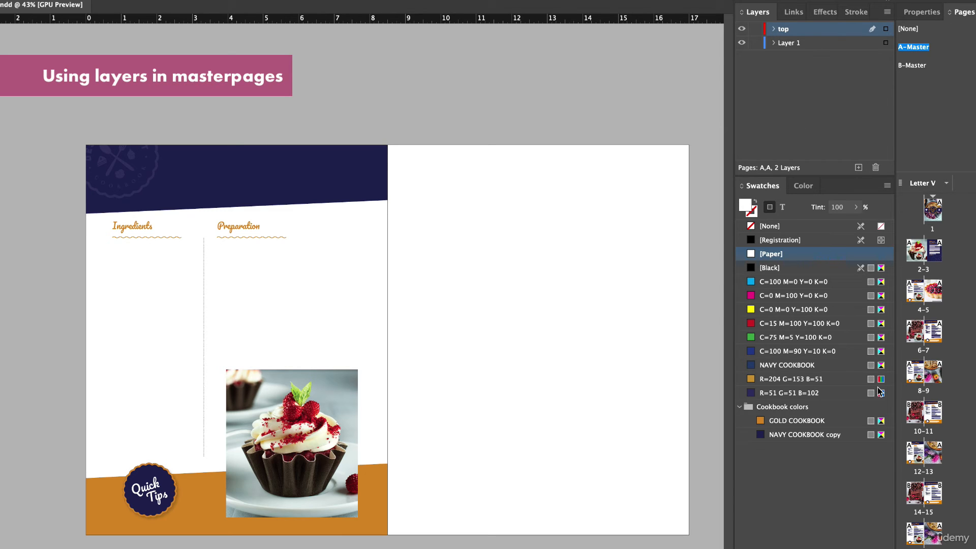
# - On pages 12–13, try moving the apple tart preparation text up under the cupcake photo, and undo the move
pyautogui.click(919, 452)
pyautogui.doubleClick(919, 453)
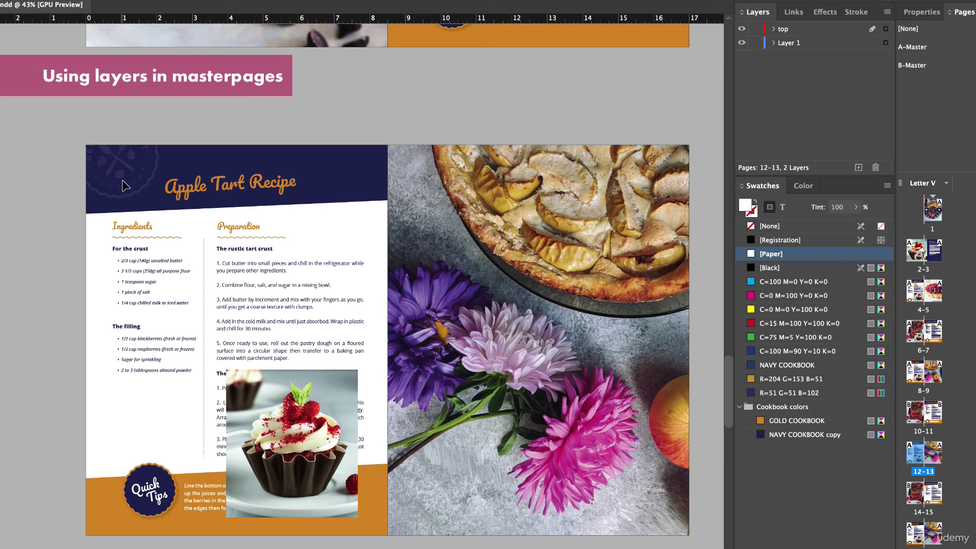
pyautogui.moveTo(306, 434); pyautogui.dragTo(304, 422)
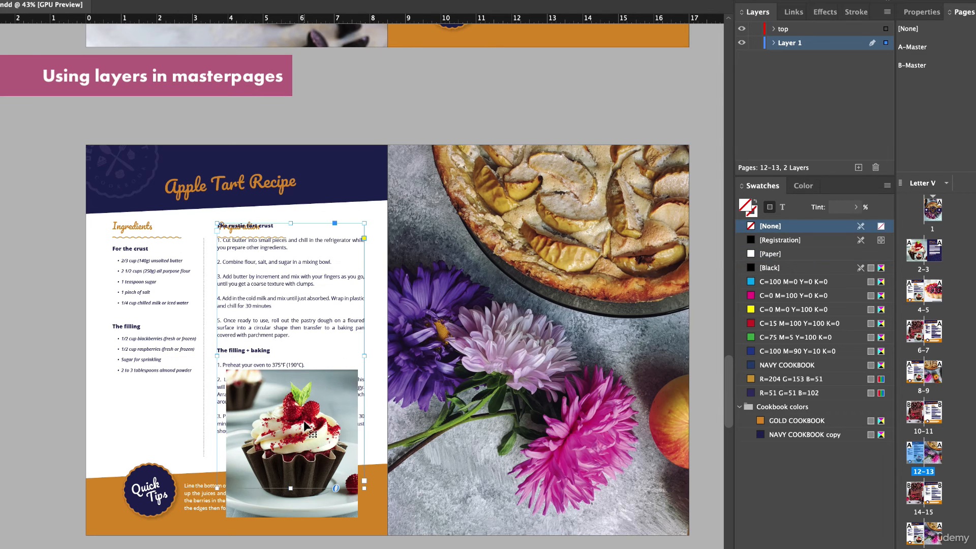
pyautogui.press('super+z')
pyautogui.press('super+shift+a')
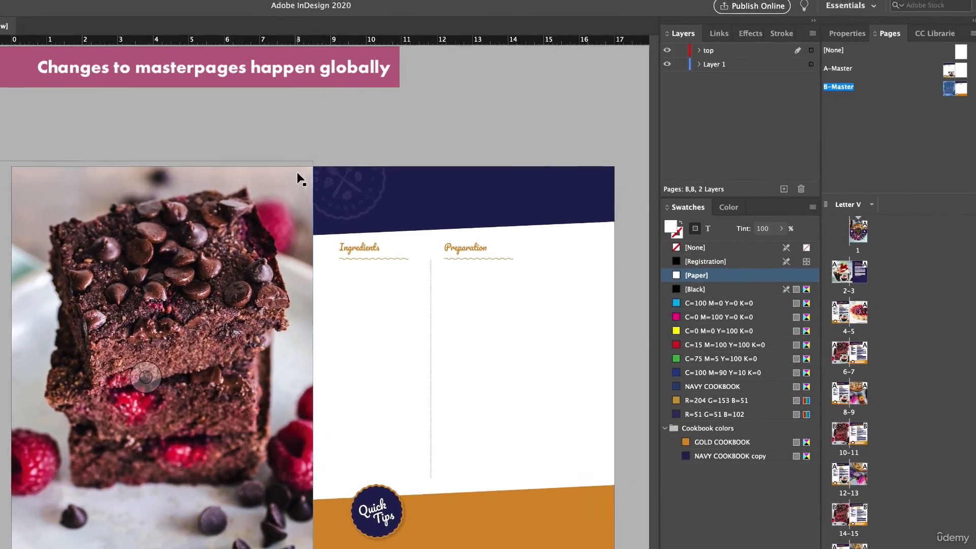
# - Delete the cupcake photo from A-Master
pyautogui.doubleClick(946, 71)
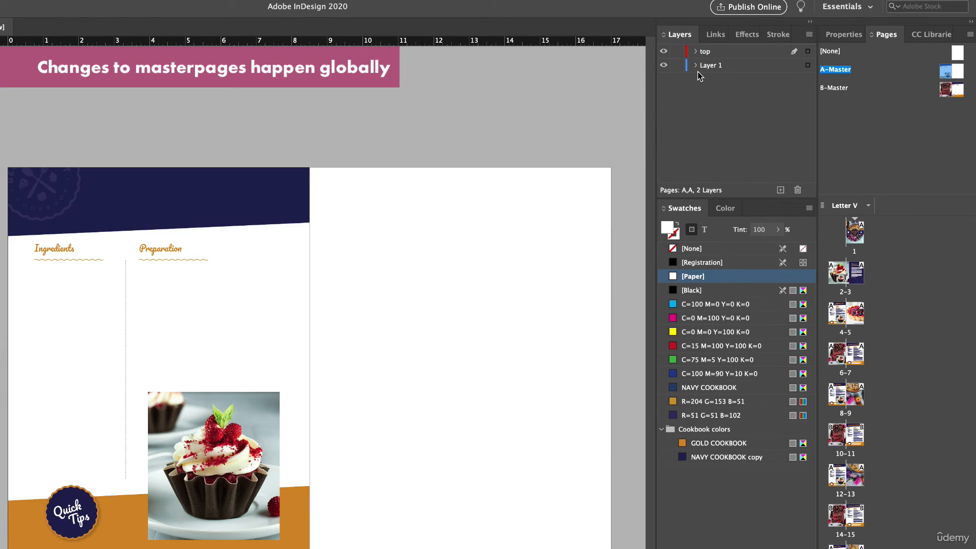
pyautogui.click(192, 414)
pyautogui.press('Delete')
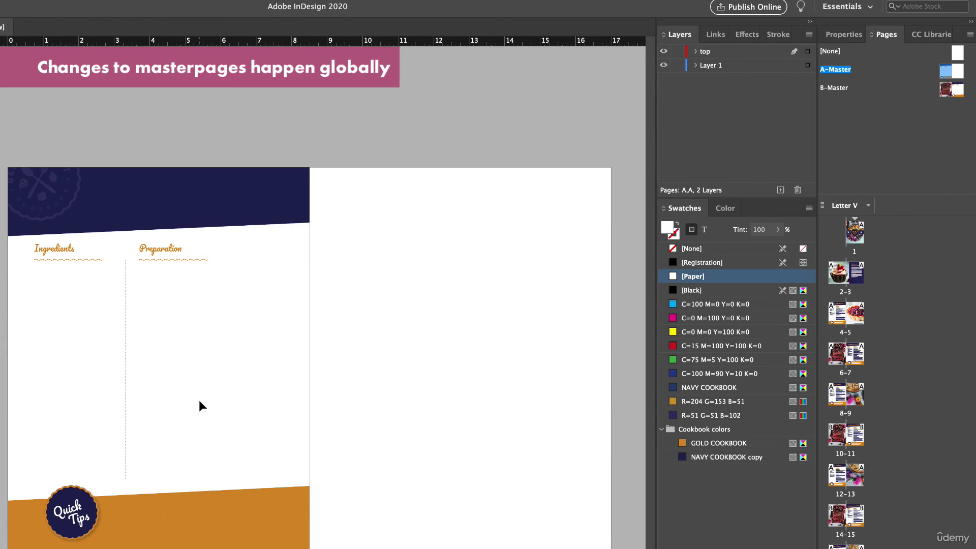
# - Fill the navy header band on A-Master with the C=0 M=100 Y=0 K=0 magenta swatch
pyautogui.click(210, 188)
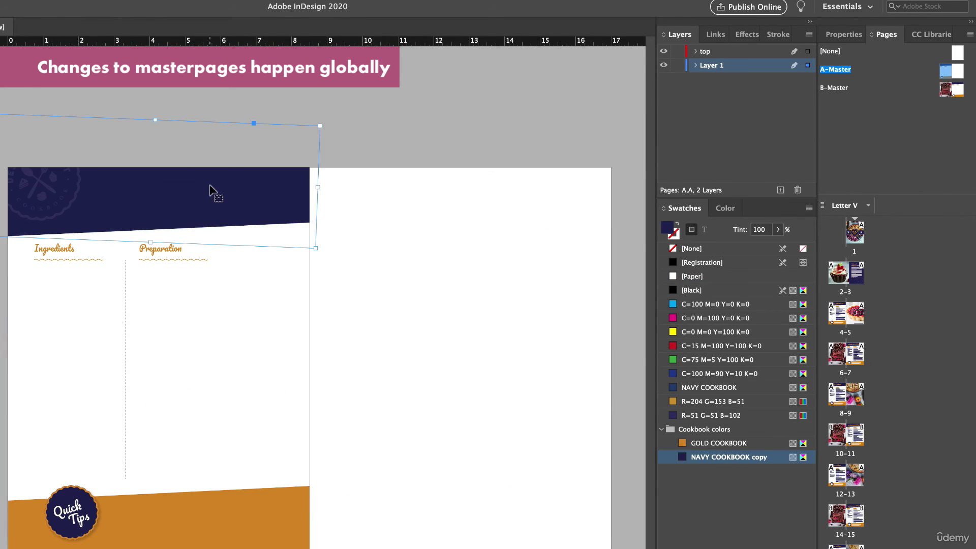
pyautogui.click(689, 318)
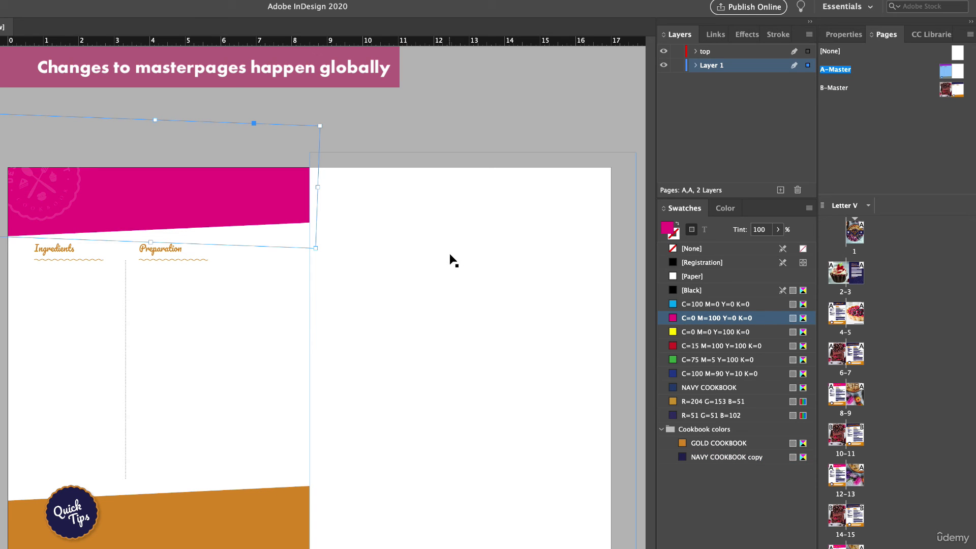
pyautogui.click(396, 104)
# - Recolor the header band on B-Master with the C=0 M=100 Y=0 K=0 magenta swatch
pyautogui.doubleClick(939, 89)
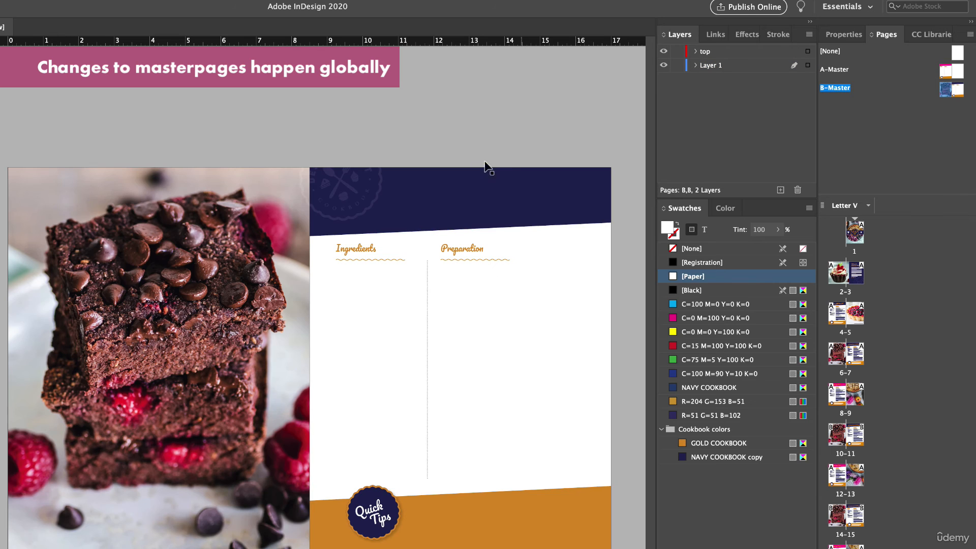
pyautogui.click(503, 196)
pyautogui.click(702, 318)
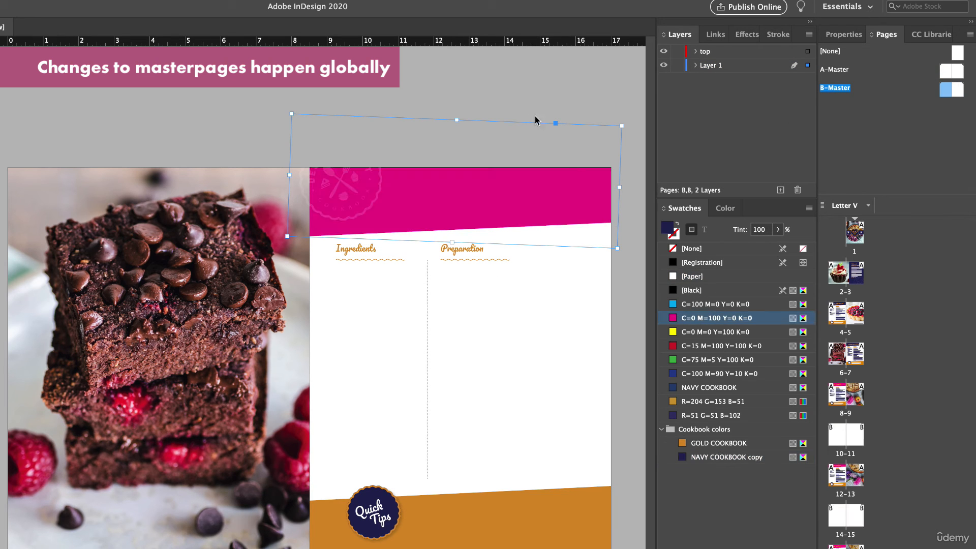
pyautogui.click(541, 100)
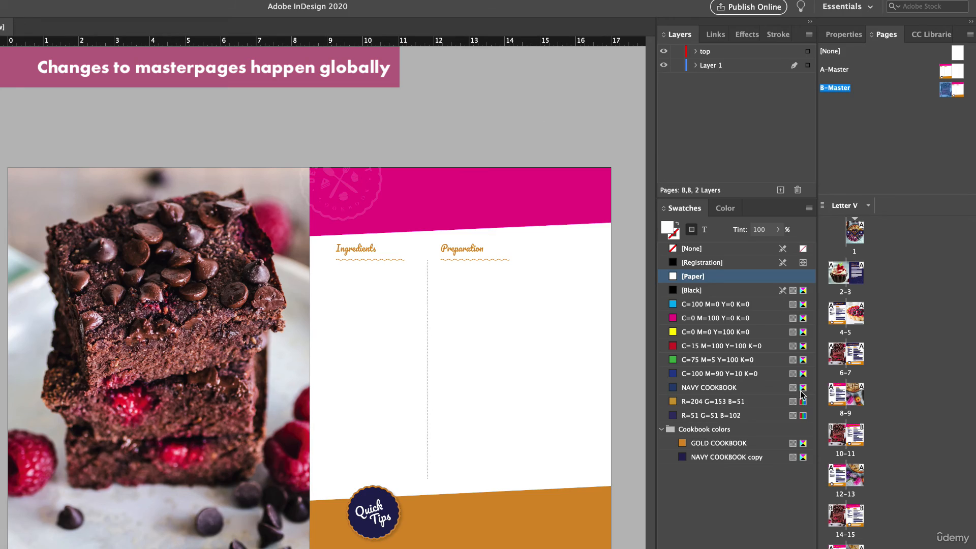
# - Review the recipe spreads from pages 8–9 through 16–17 and back, checking how the master header color applies to each
pyautogui.doubleClick(846, 394)
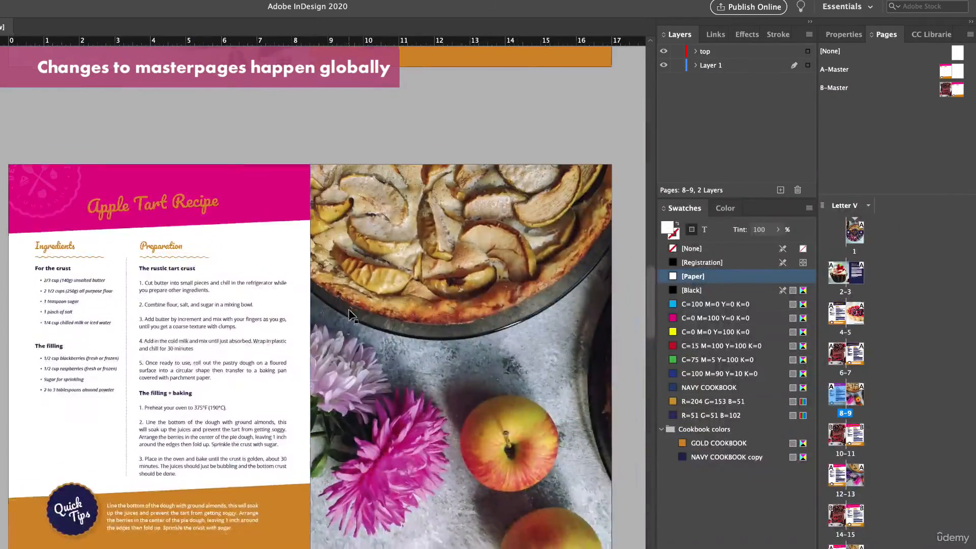
pyautogui.scroll(-20, 349, 314)
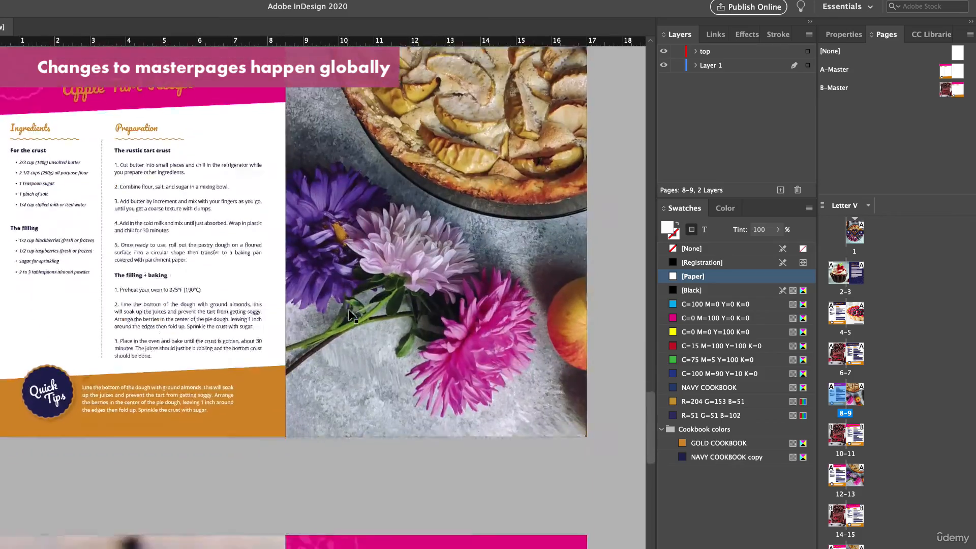
pyautogui.scroll(10, 350, 314)
pyautogui.scroll(-10, 350, 314)
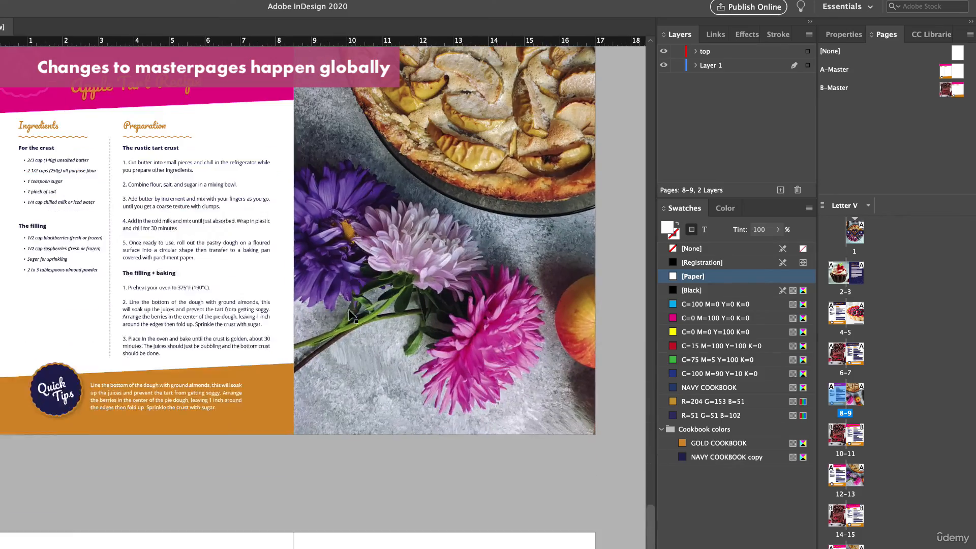
pyautogui.click(57, 383)
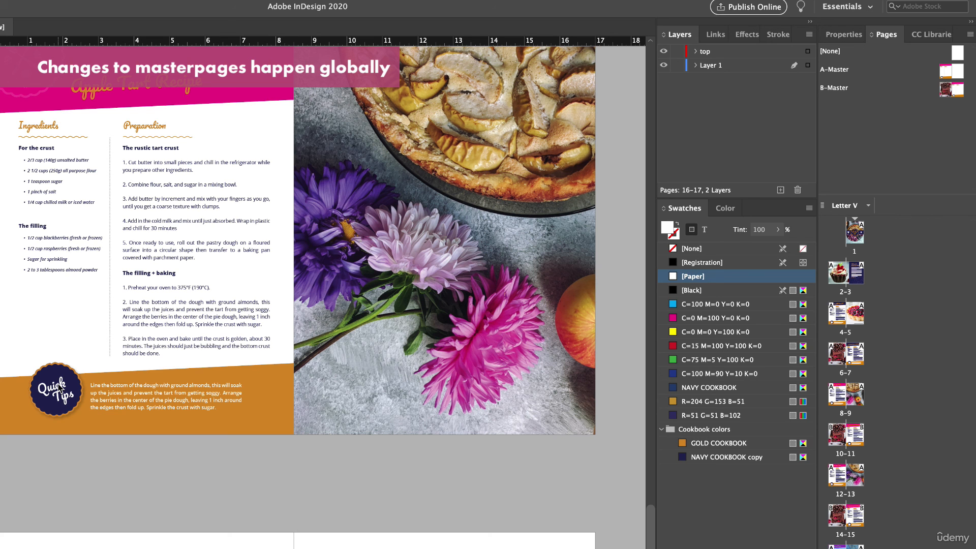
pyautogui.scroll(4, 131, 323)
pyautogui.scroll(-4, 131, 323)
pyautogui.scroll(2, 131, 321)
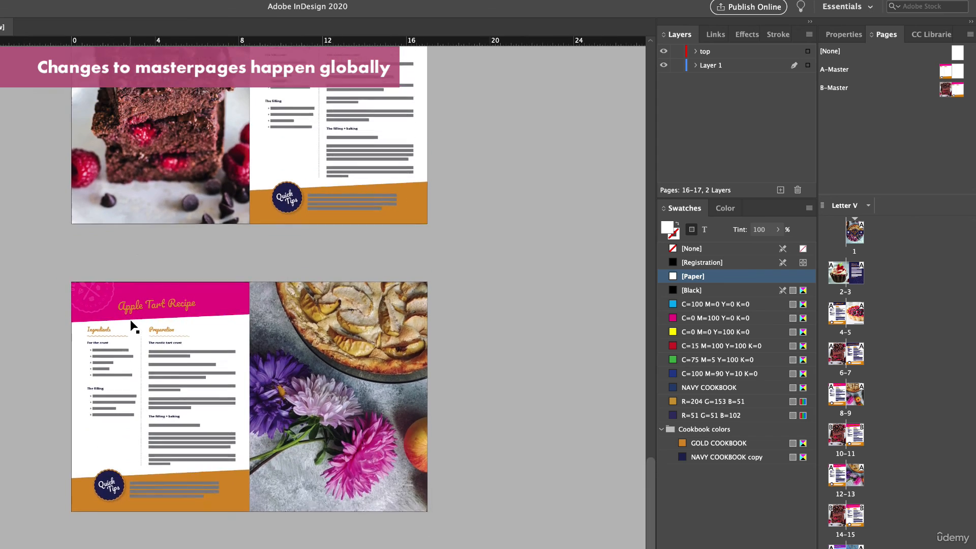
pyautogui.scroll(3, 131, 325)
pyautogui.scroll(-4, 131, 325)
pyautogui.scroll(5, 131, 325)
pyautogui.scroll(-6, 131, 326)
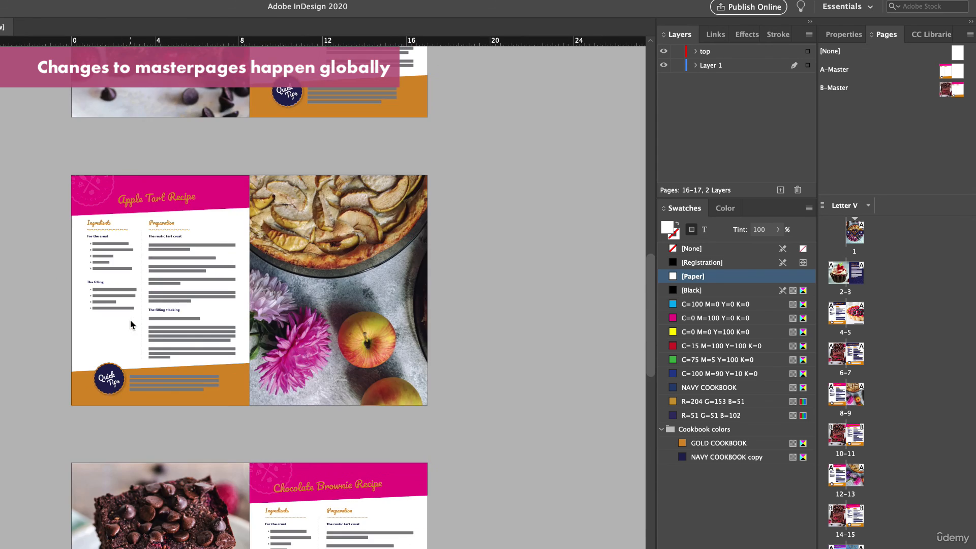
pyautogui.scroll(10, 130, 320)
pyautogui.scroll(3, 130, 320)
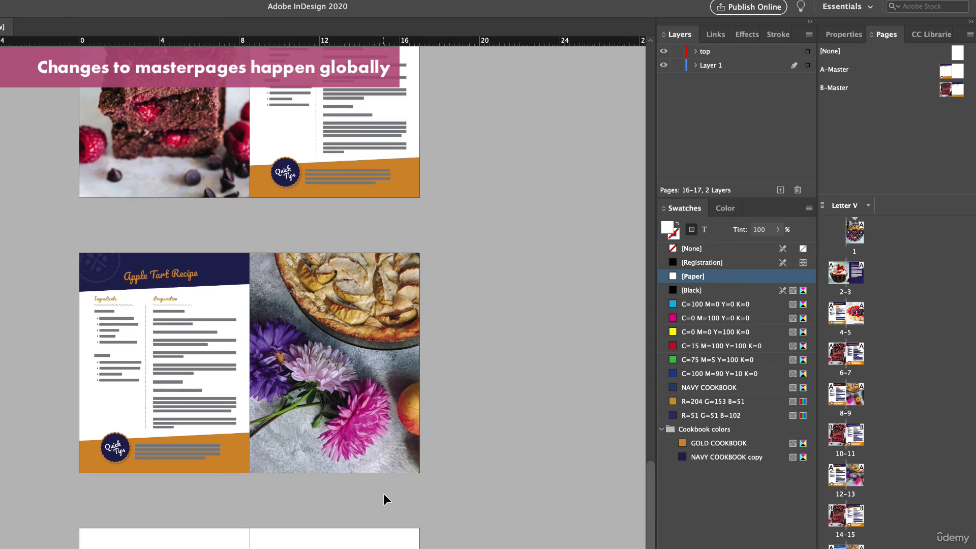
# - Look over all the spreads up to the cover at a reduced view, checking the header color on the recipe pages
pyautogui.press('super+minus')
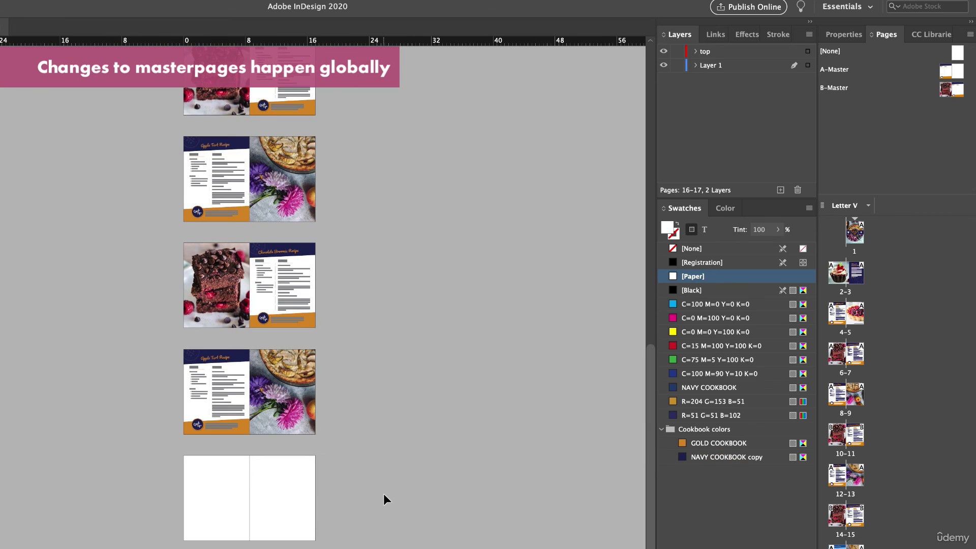
pyautogui.scroll(8, 384, 493)
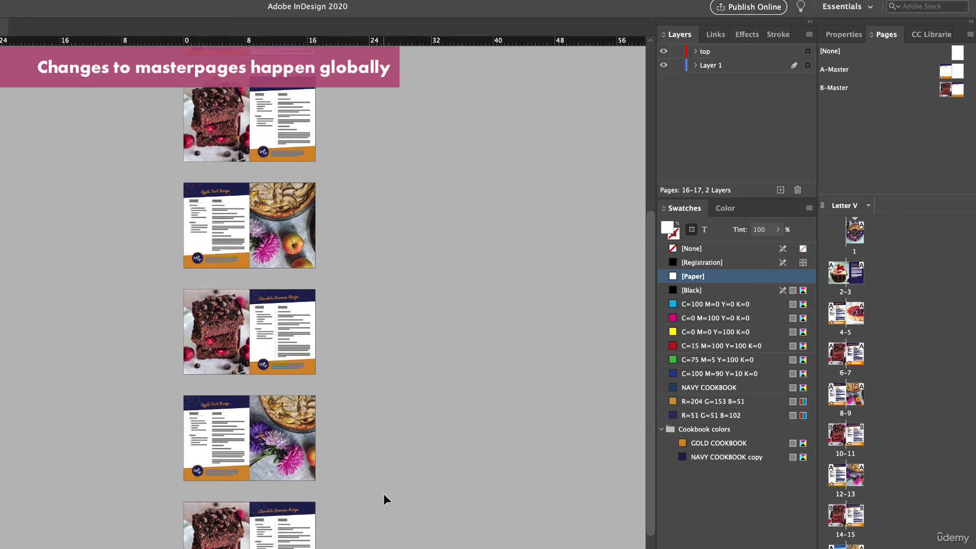
pyautogui.scroll(6, 383, 493)
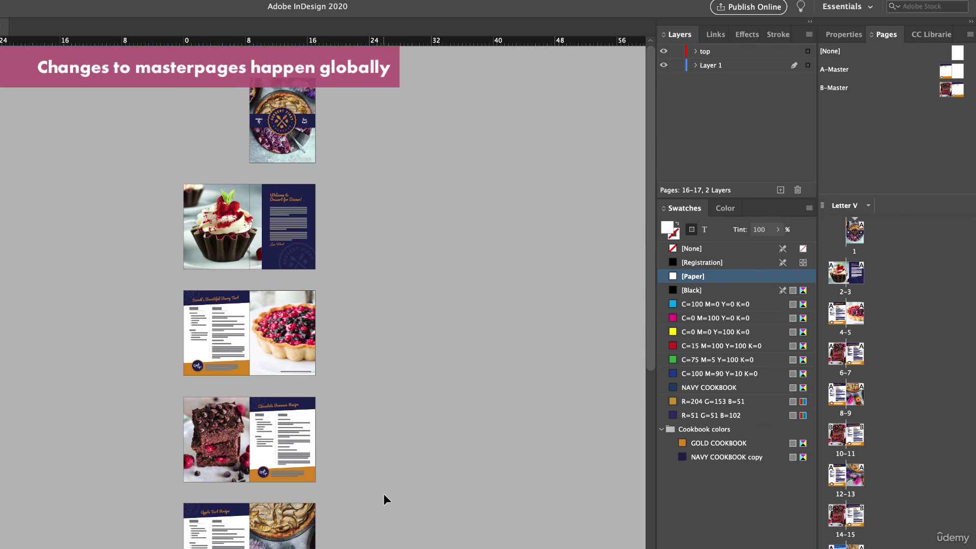